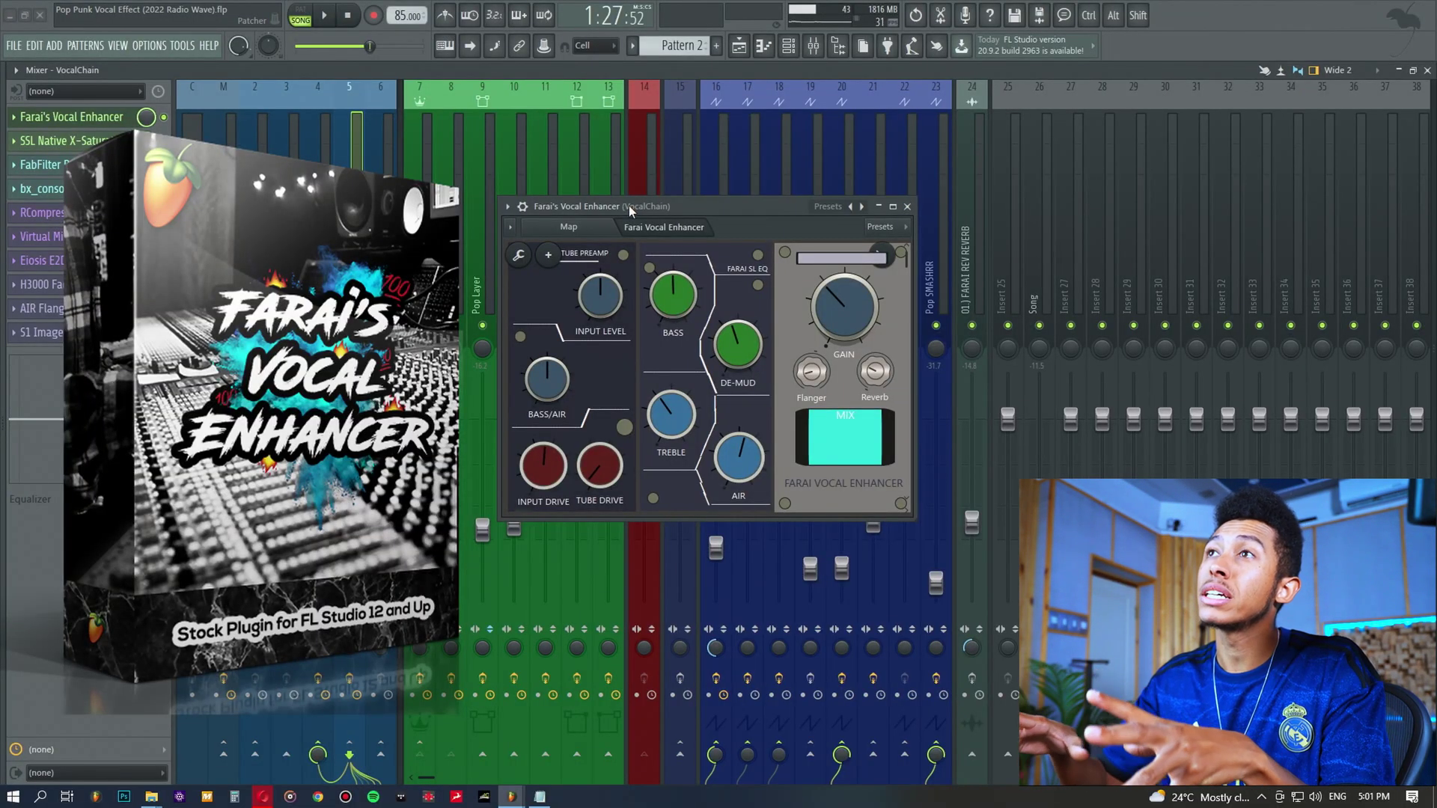
Drag the Farai's Vocal Enhancer window slightly left over the mixer
drag(628, 205, 605, 212)
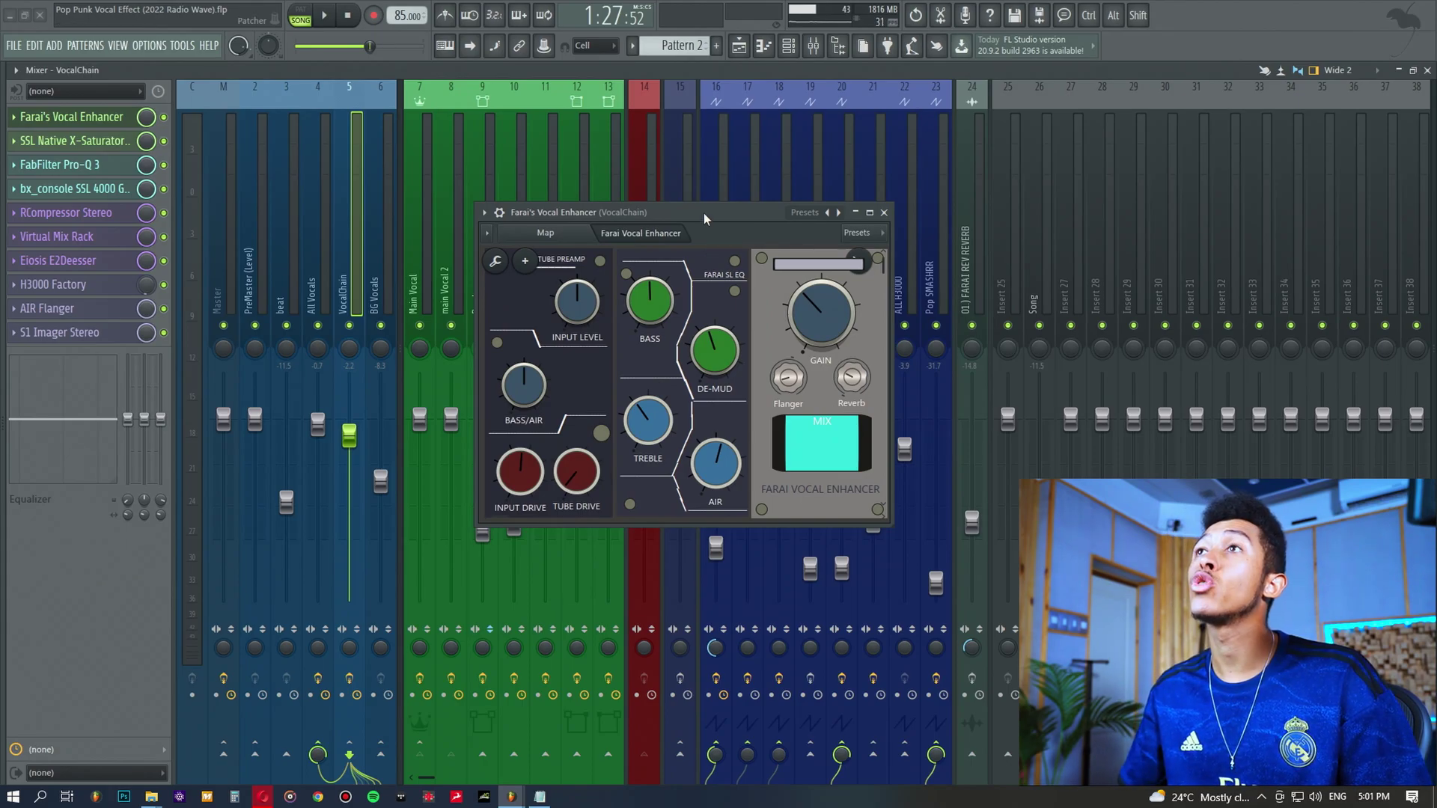
Nudge the Vocal Enhancer window a little right and down, leaving all knobs untouched
drag(704, 217, 712, 236)
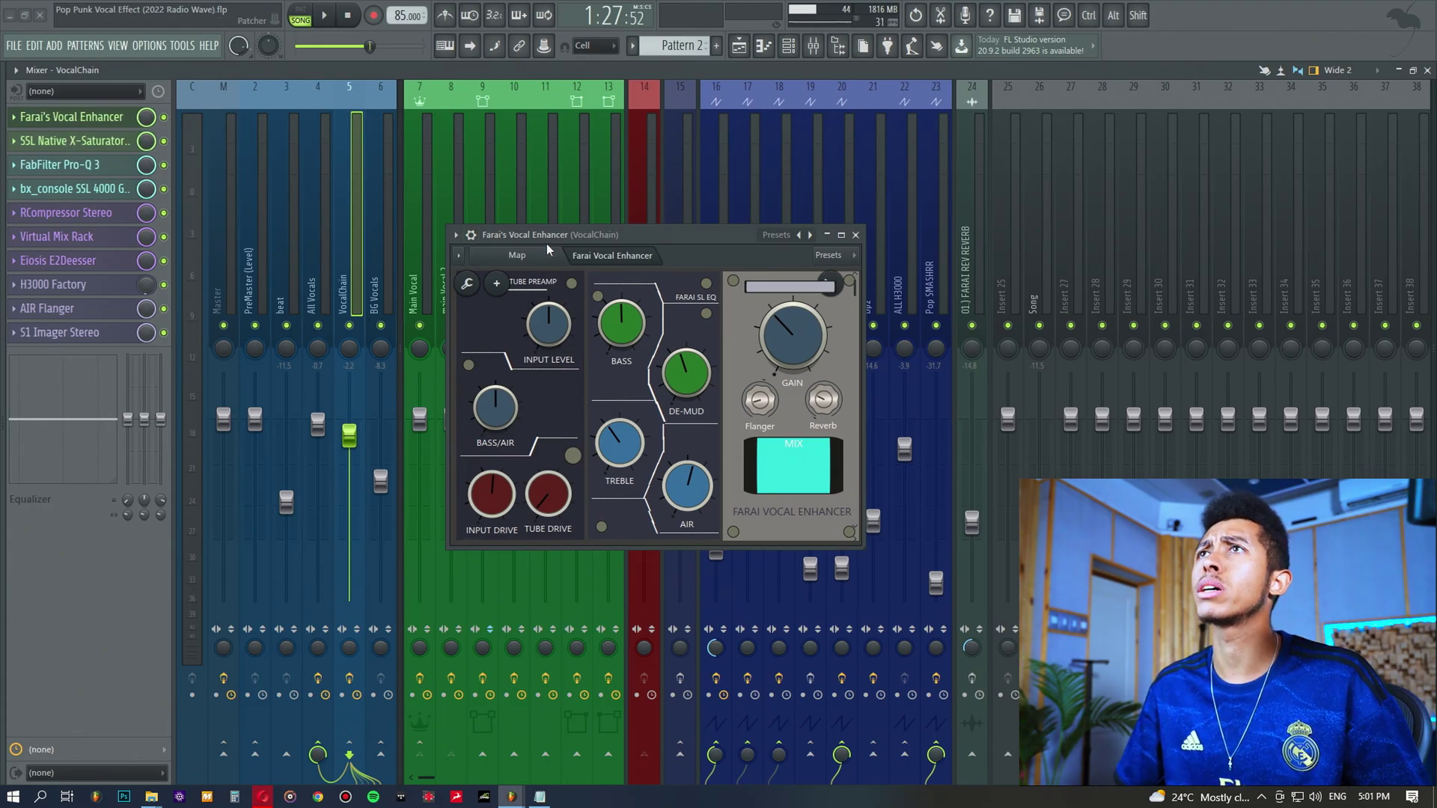
Play the vocal section from around bar 32.5 in the Playlist
key(F5)
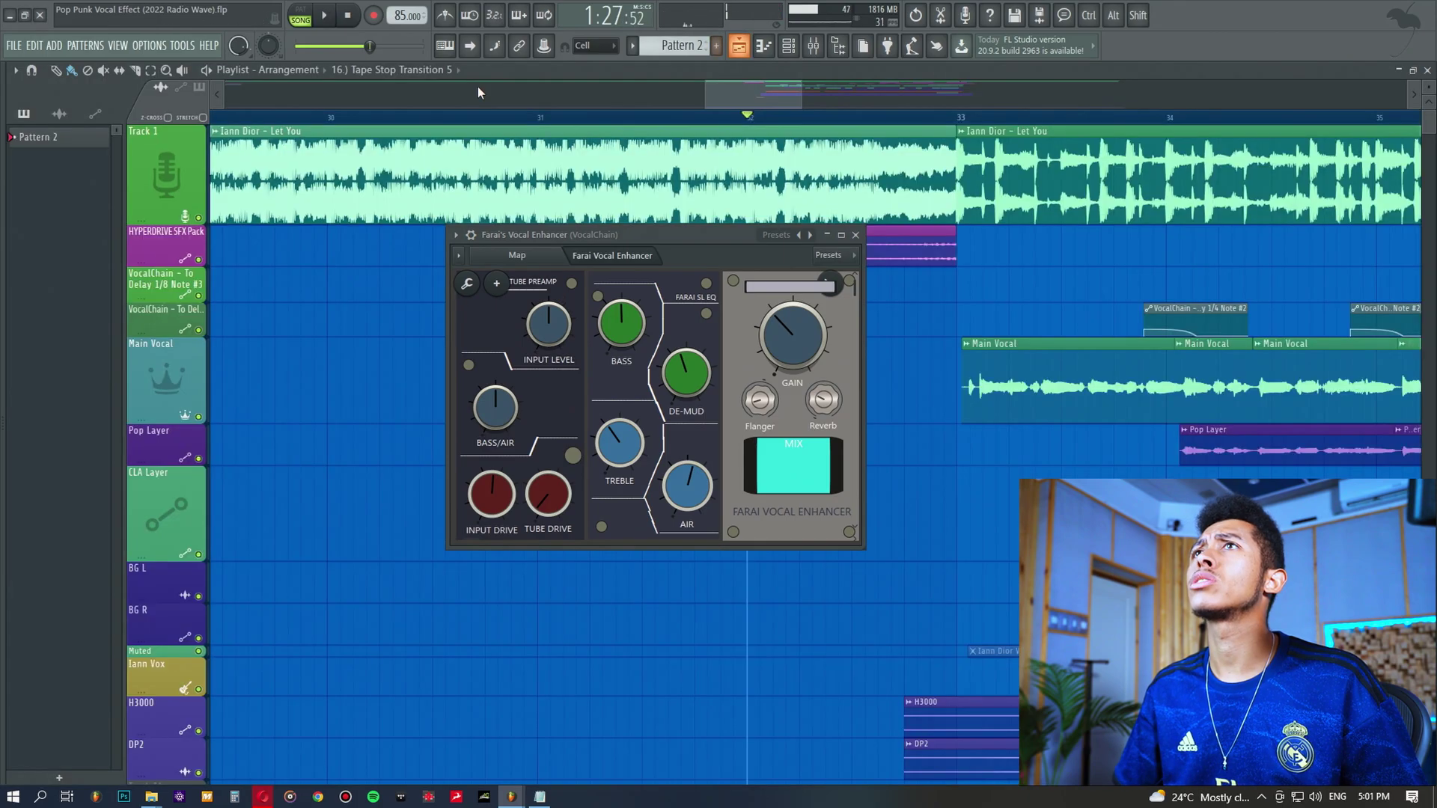
click(868, 120)
key(space)
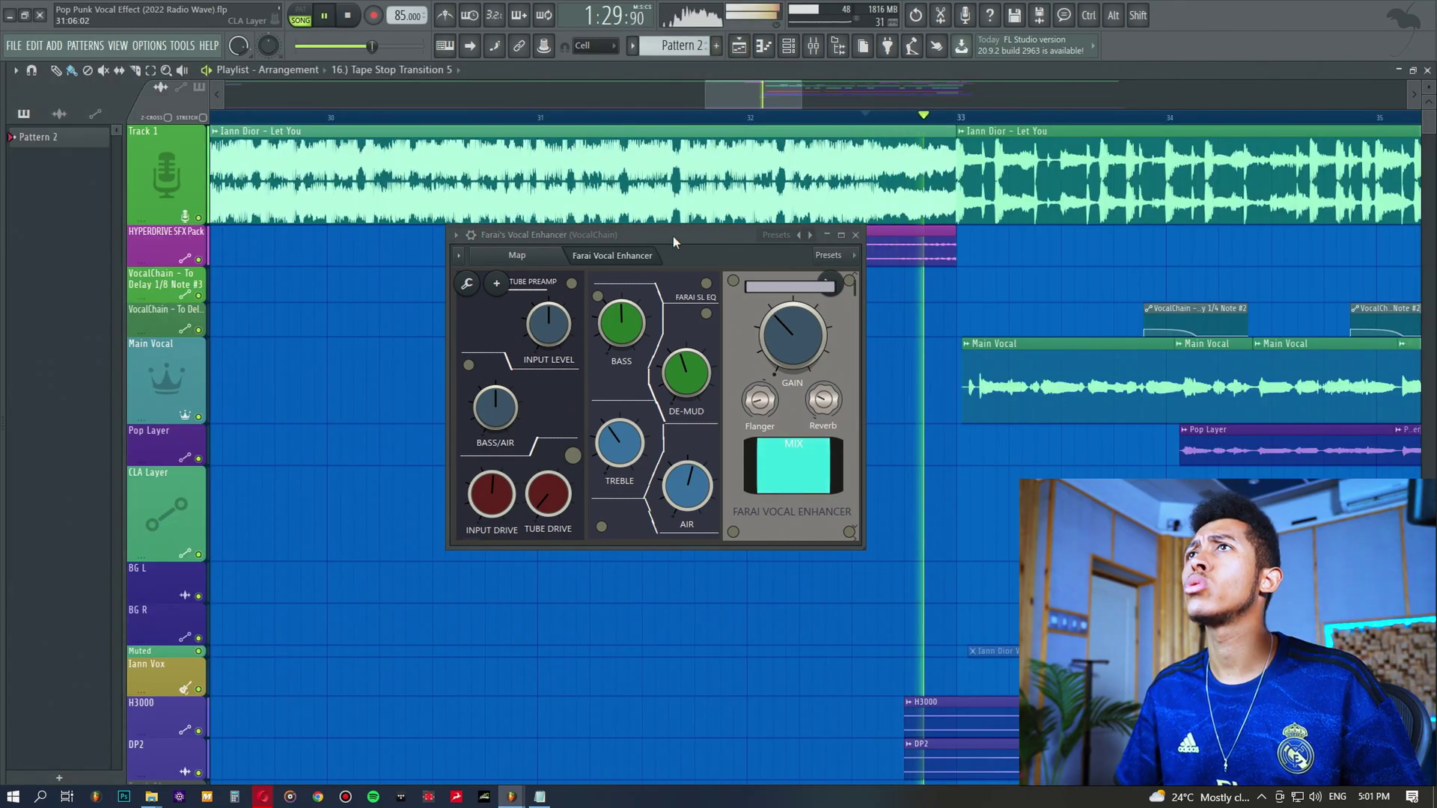
Copy Input Level at 50%, stop playback, paste 50% back, and return to the mixer
right_click(558, 323)
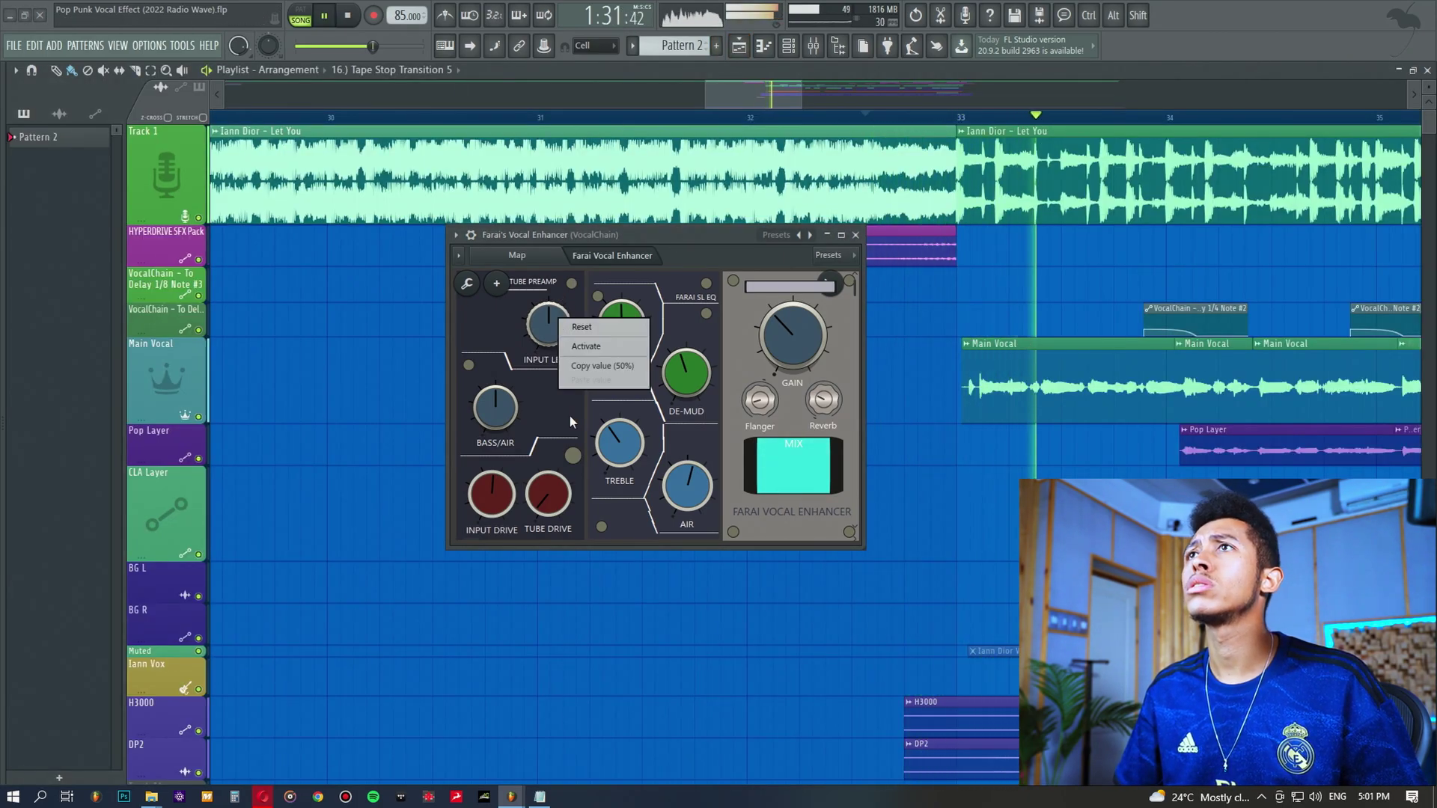
click(590, 370)
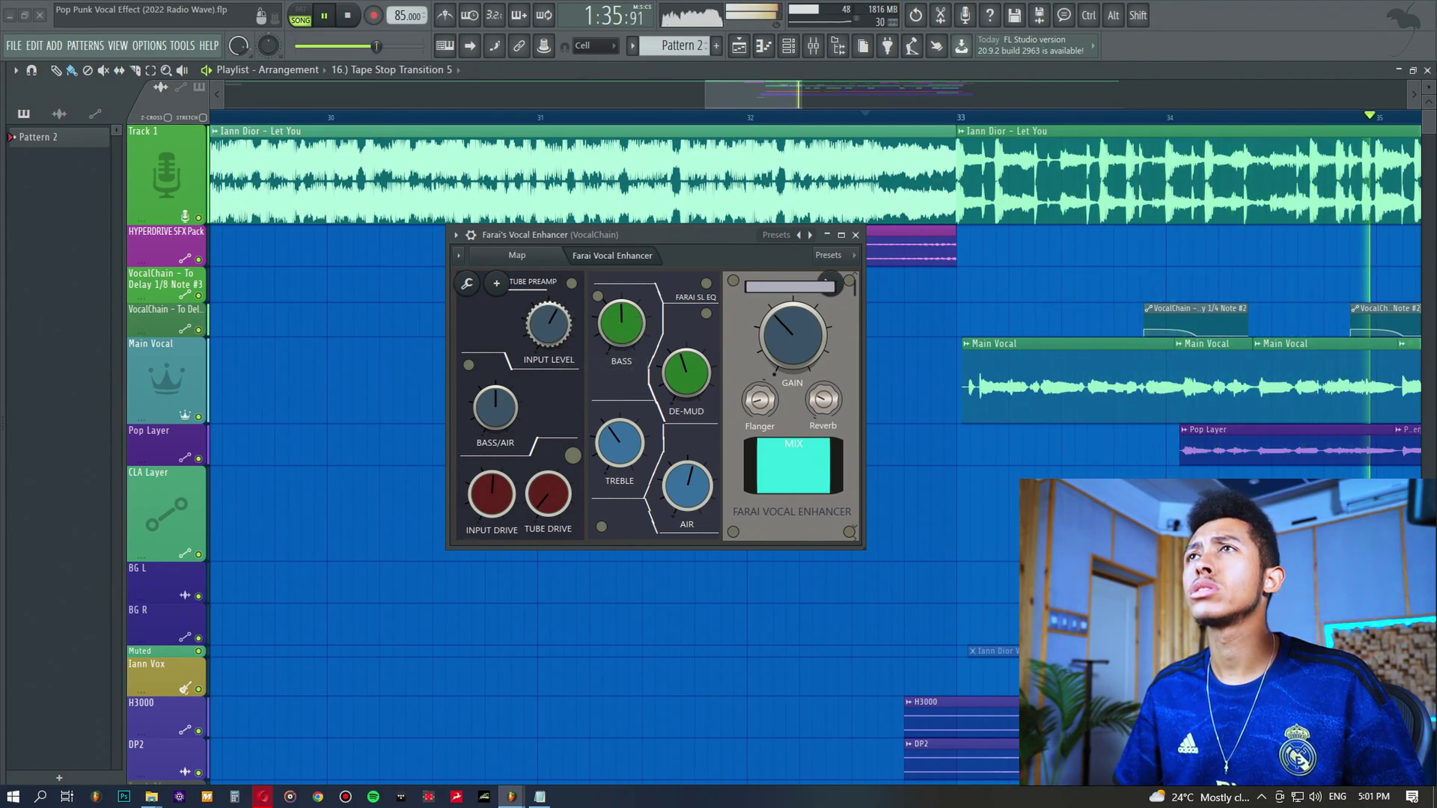
key(space)
right_click(536, 326)
click(581, 385)
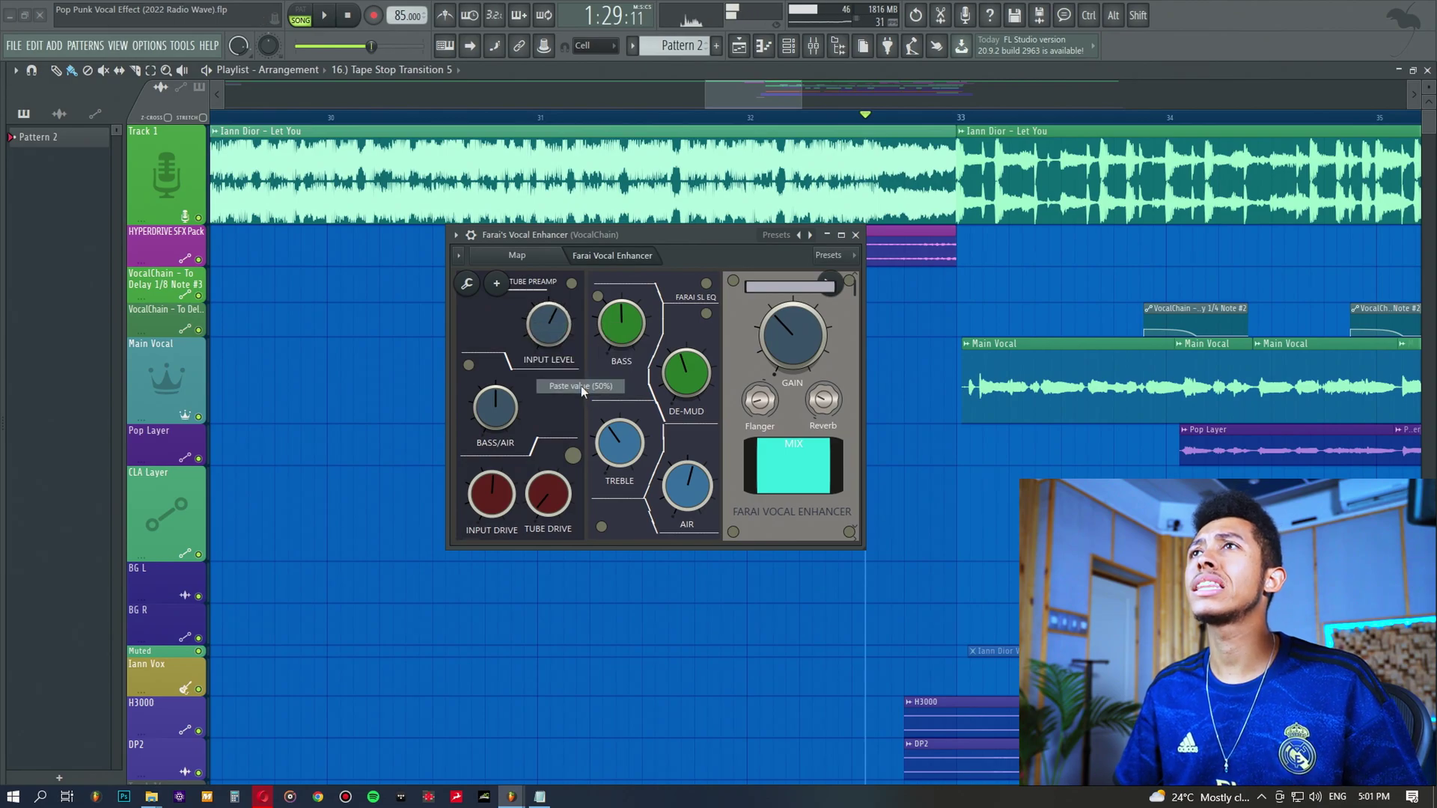
drag(580, 231, 658, 280)
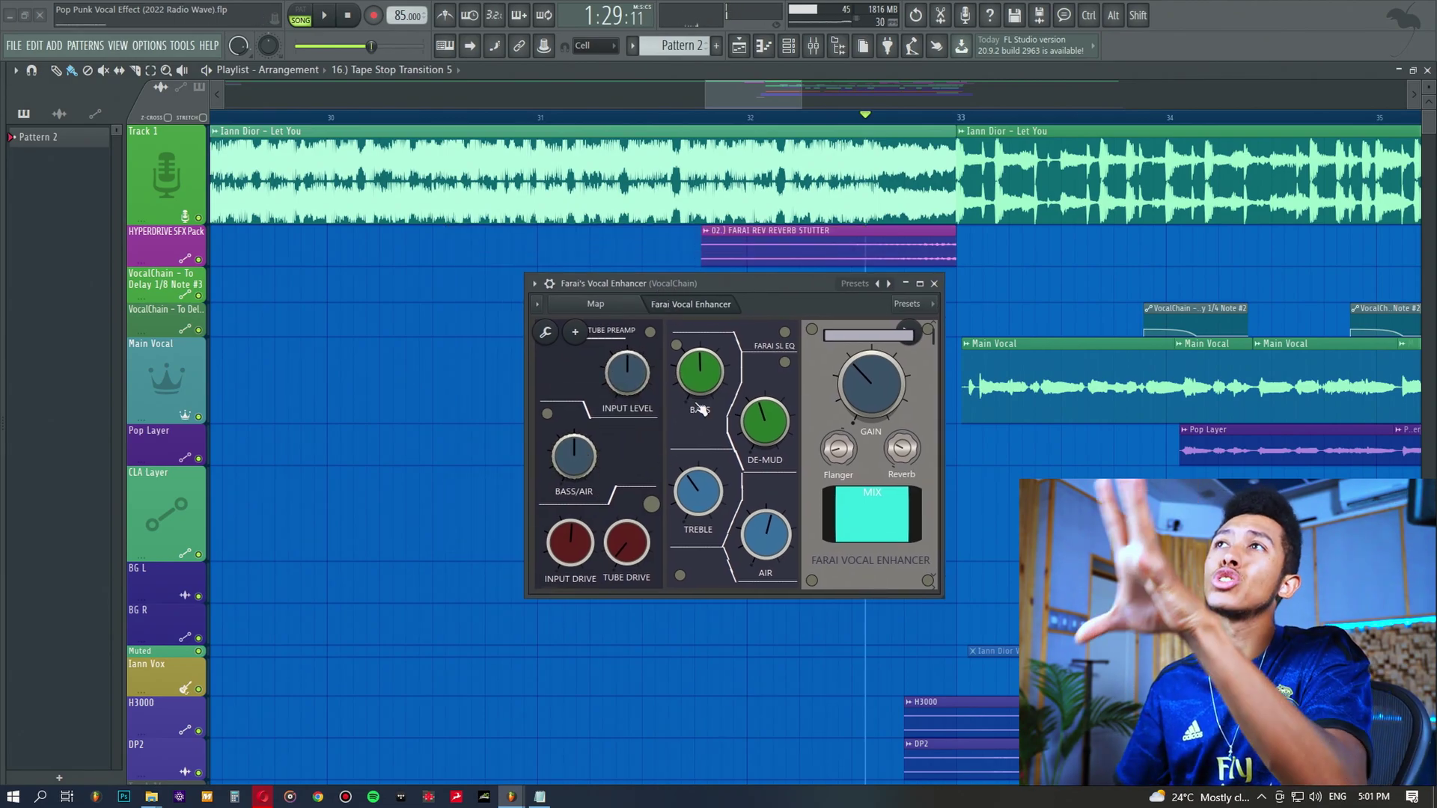
click(813, 45)
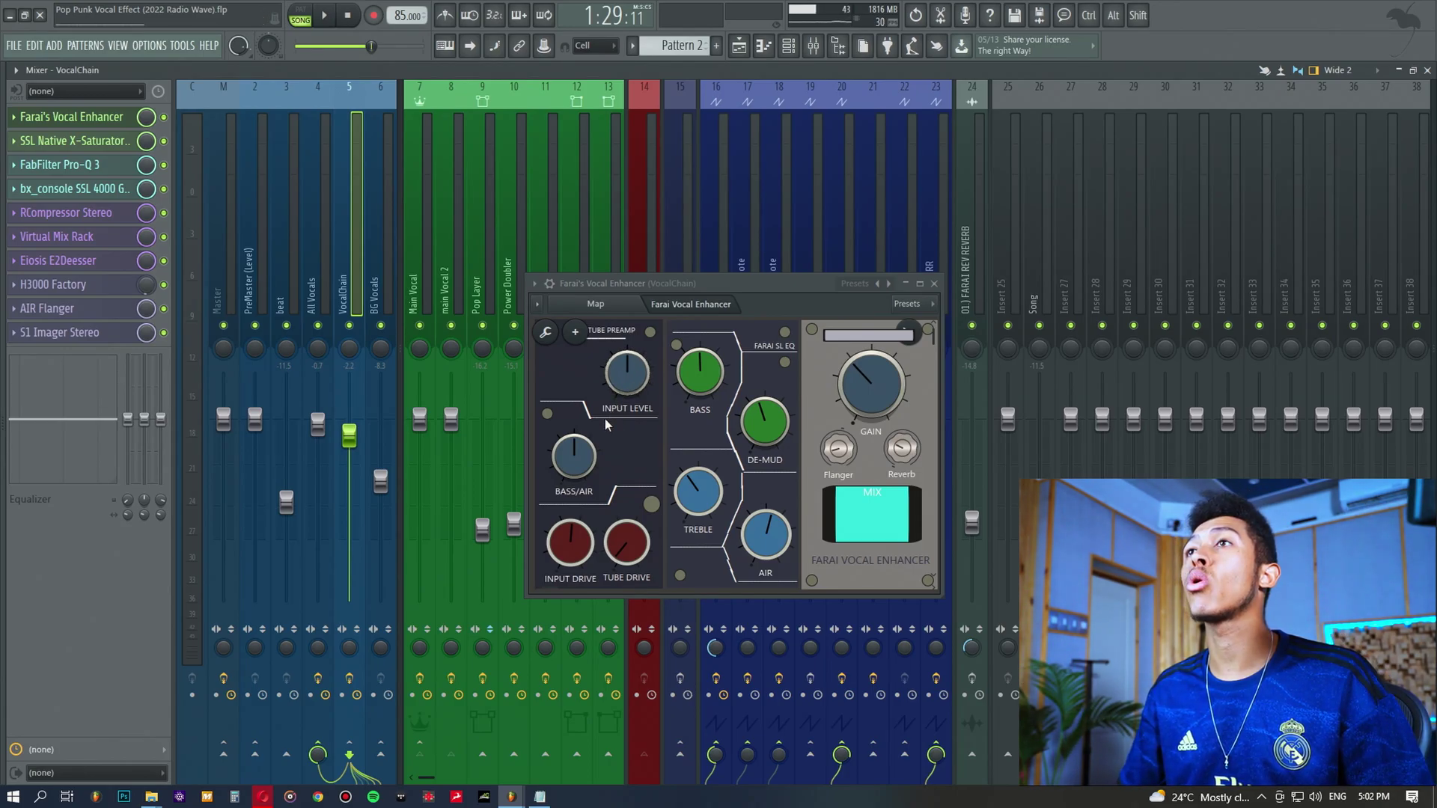
Copy the Bass/Air value of 50%, paste it back, and shift the plugin window up-left
right_click(576, 458)
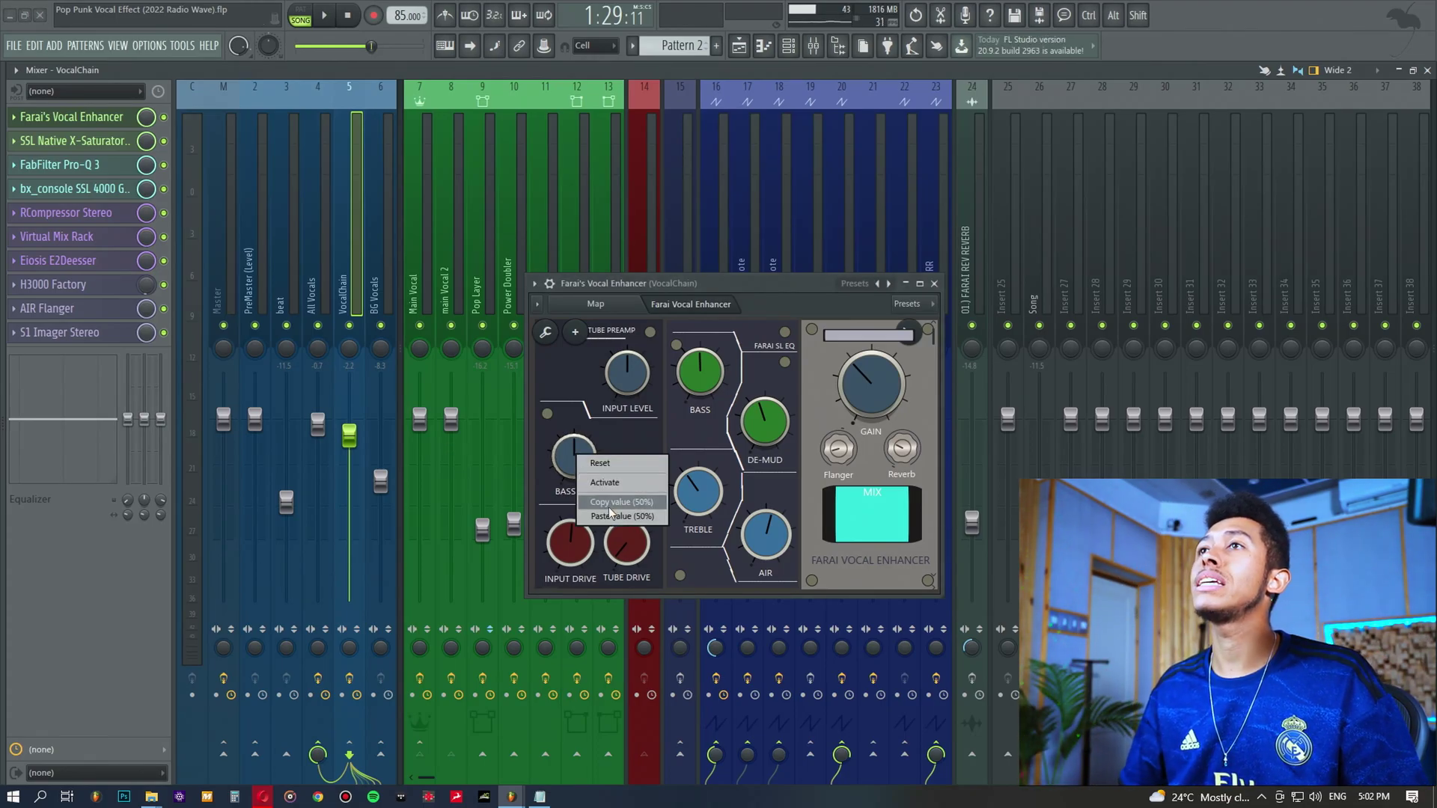
click(608, 502)
right_click(583, 450)
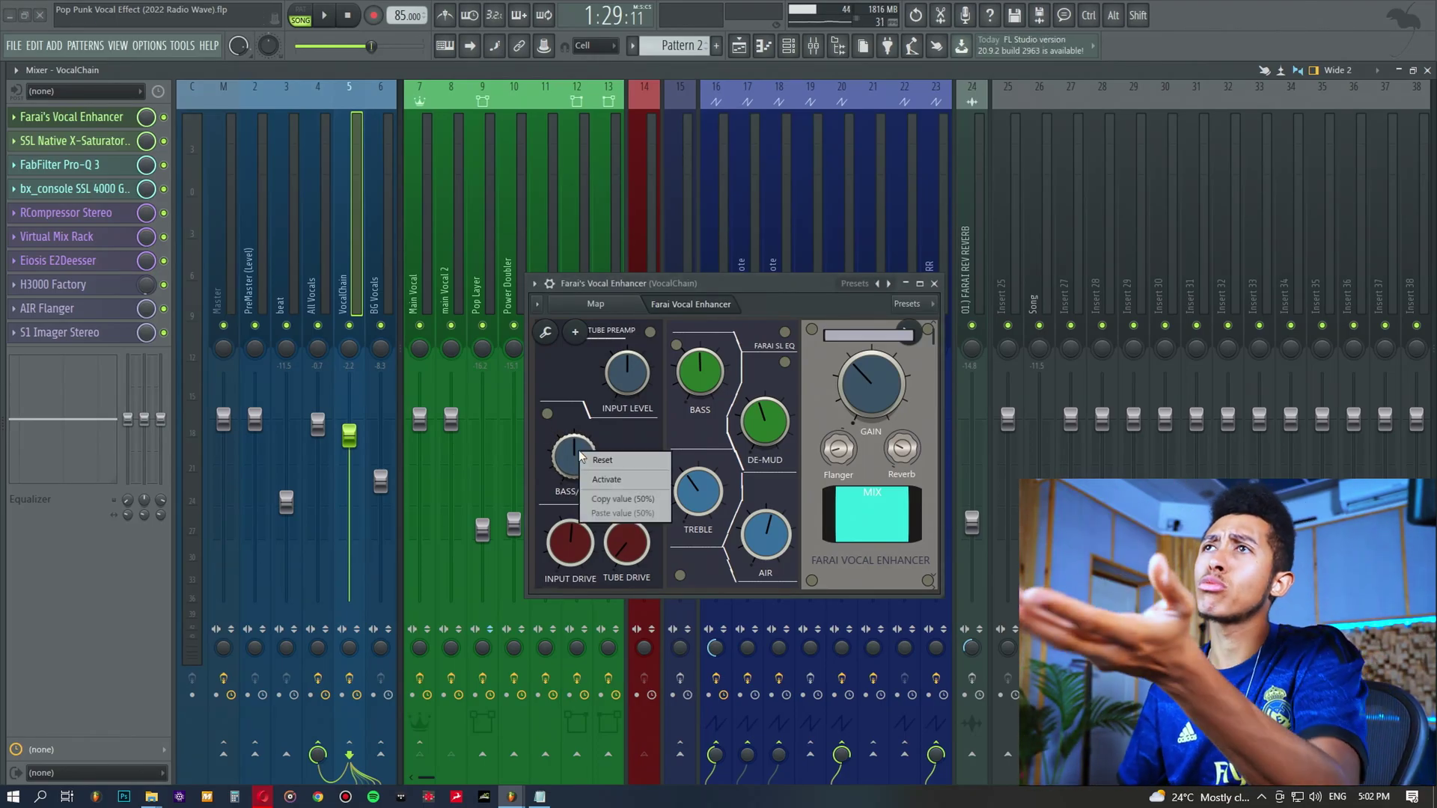
click(608, 499)
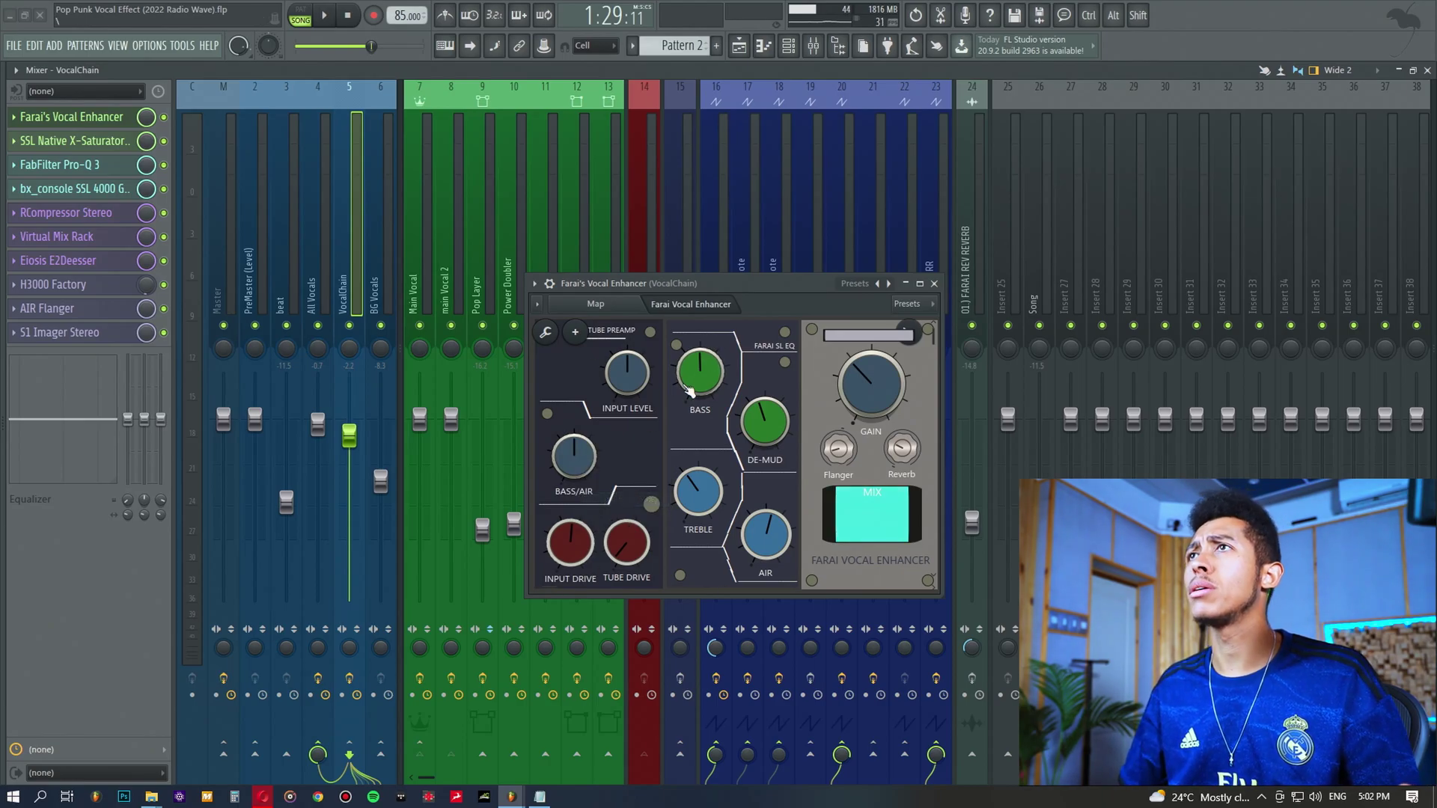
right_click(578, 460)
click(608, 512)
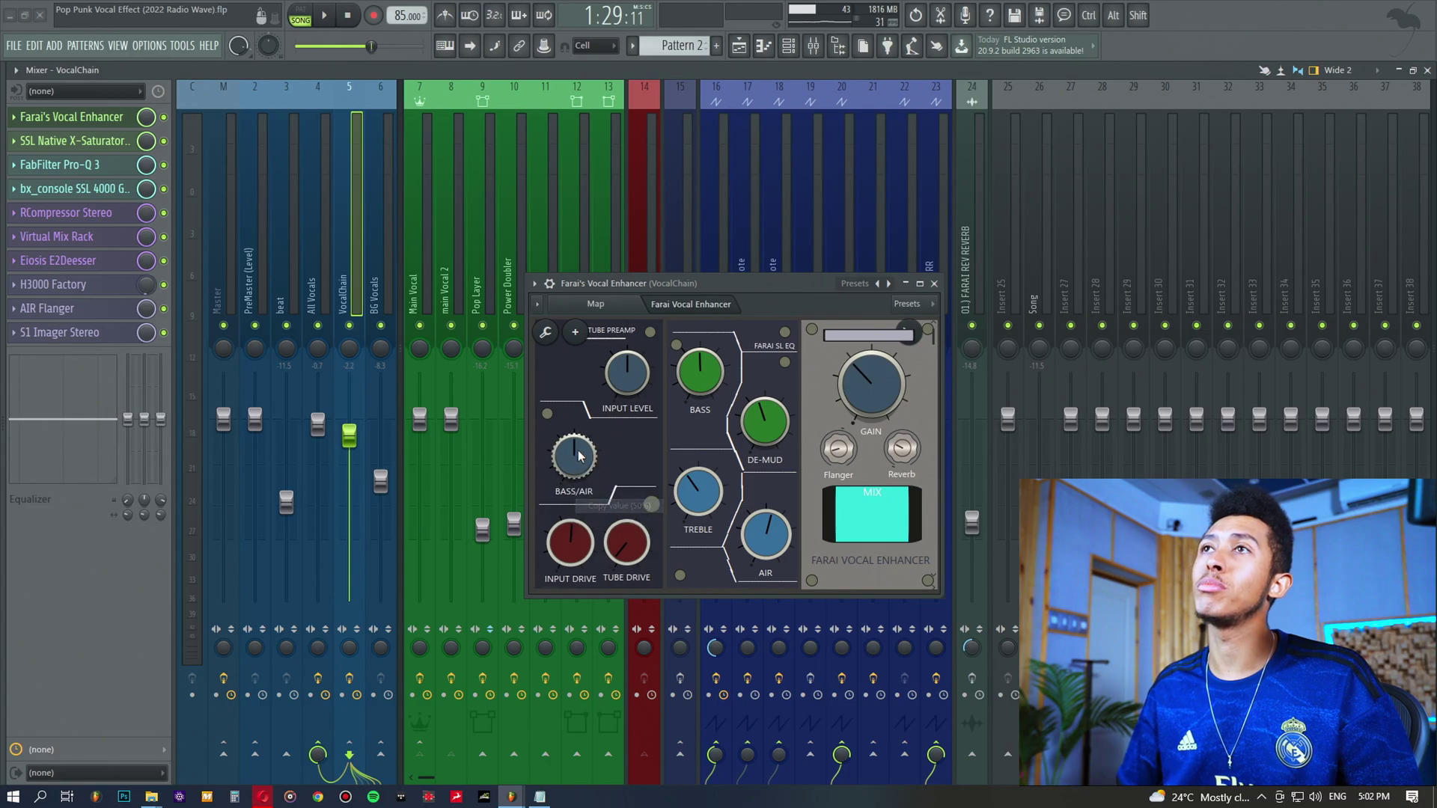
right_click(587, 442)
click(626, 500)
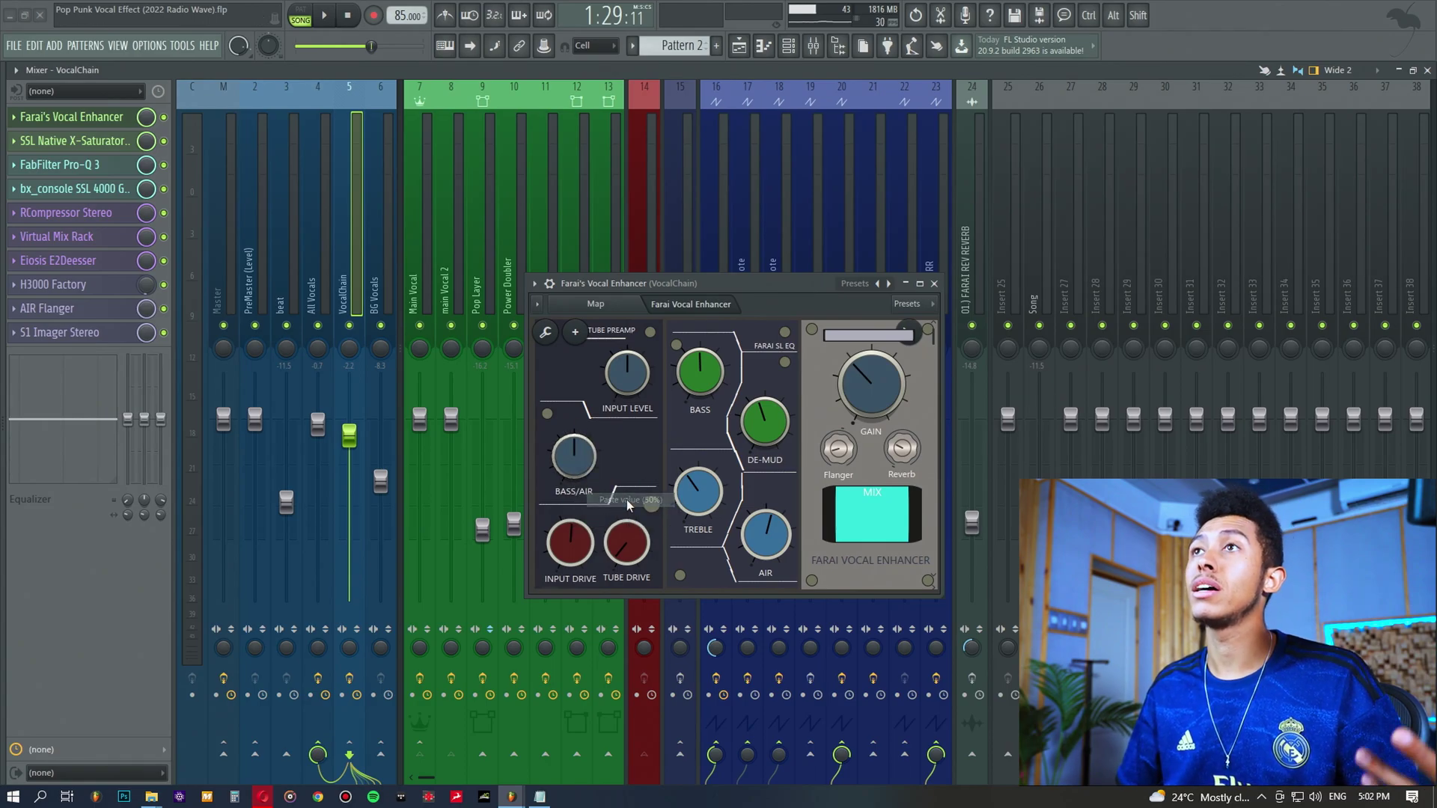
drag(614, 285, 568, 283)
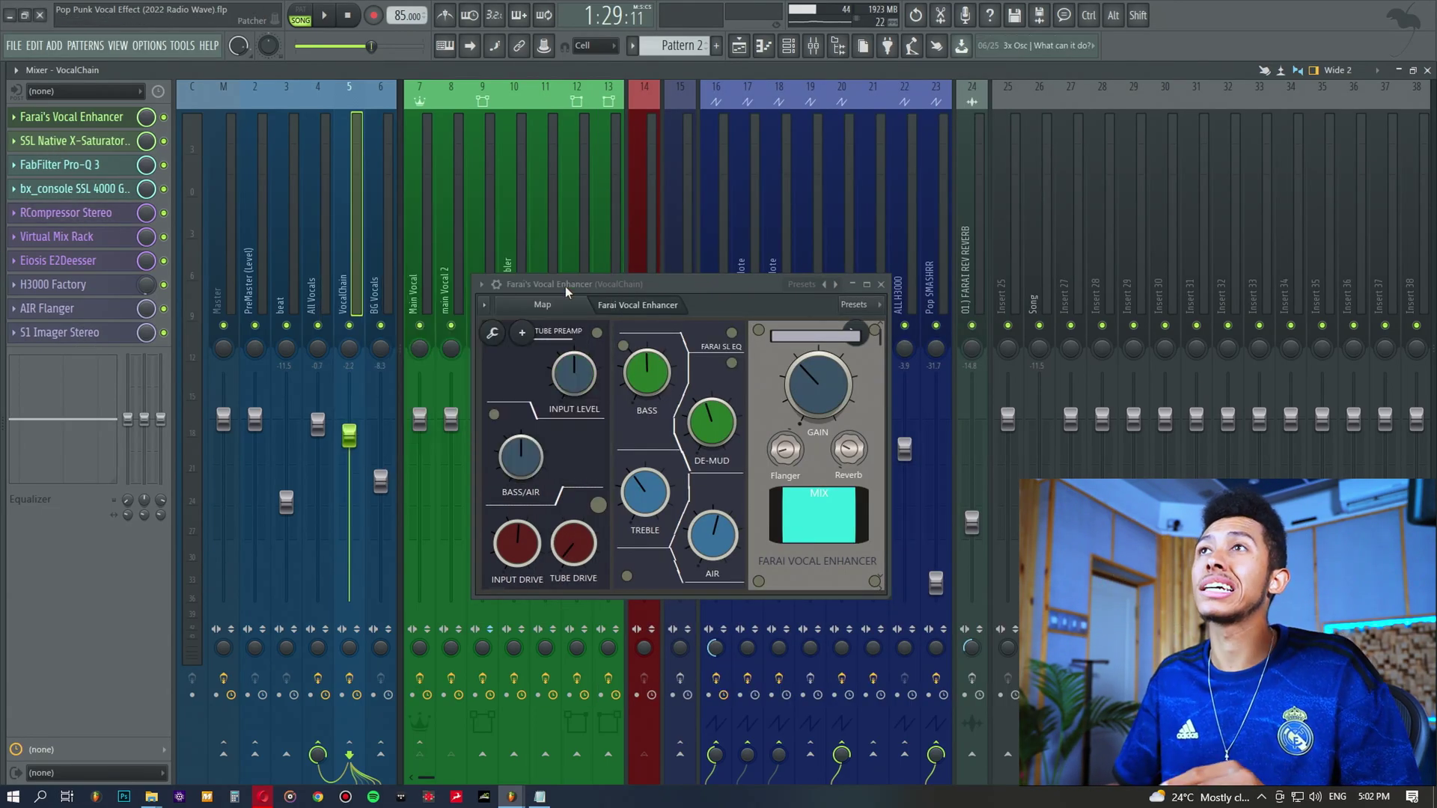
drag(565, 286, 552, 256)
Play and stop the vocal through the unchanged enhancer, then bring up Bass/Air's value options
key(space)
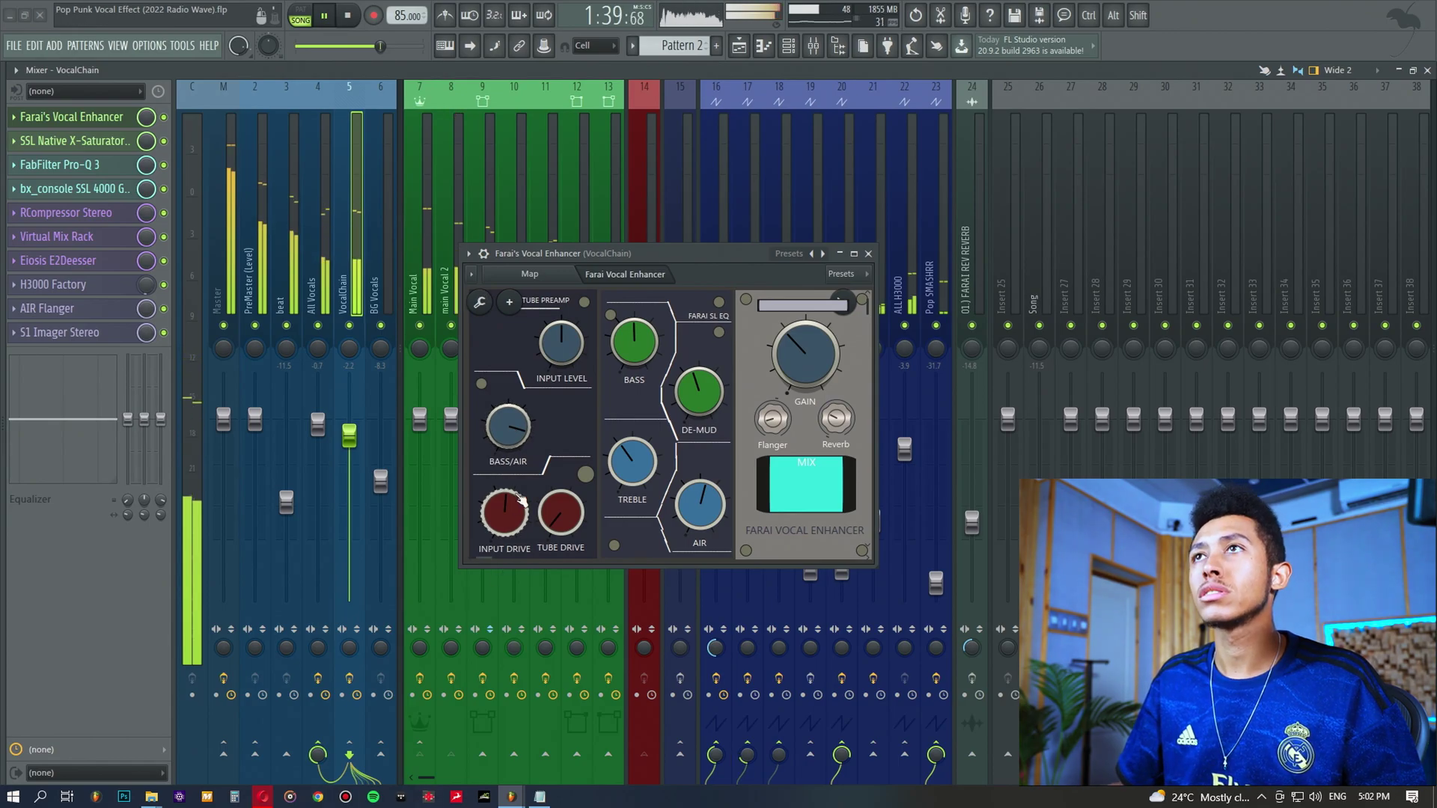
key(space)
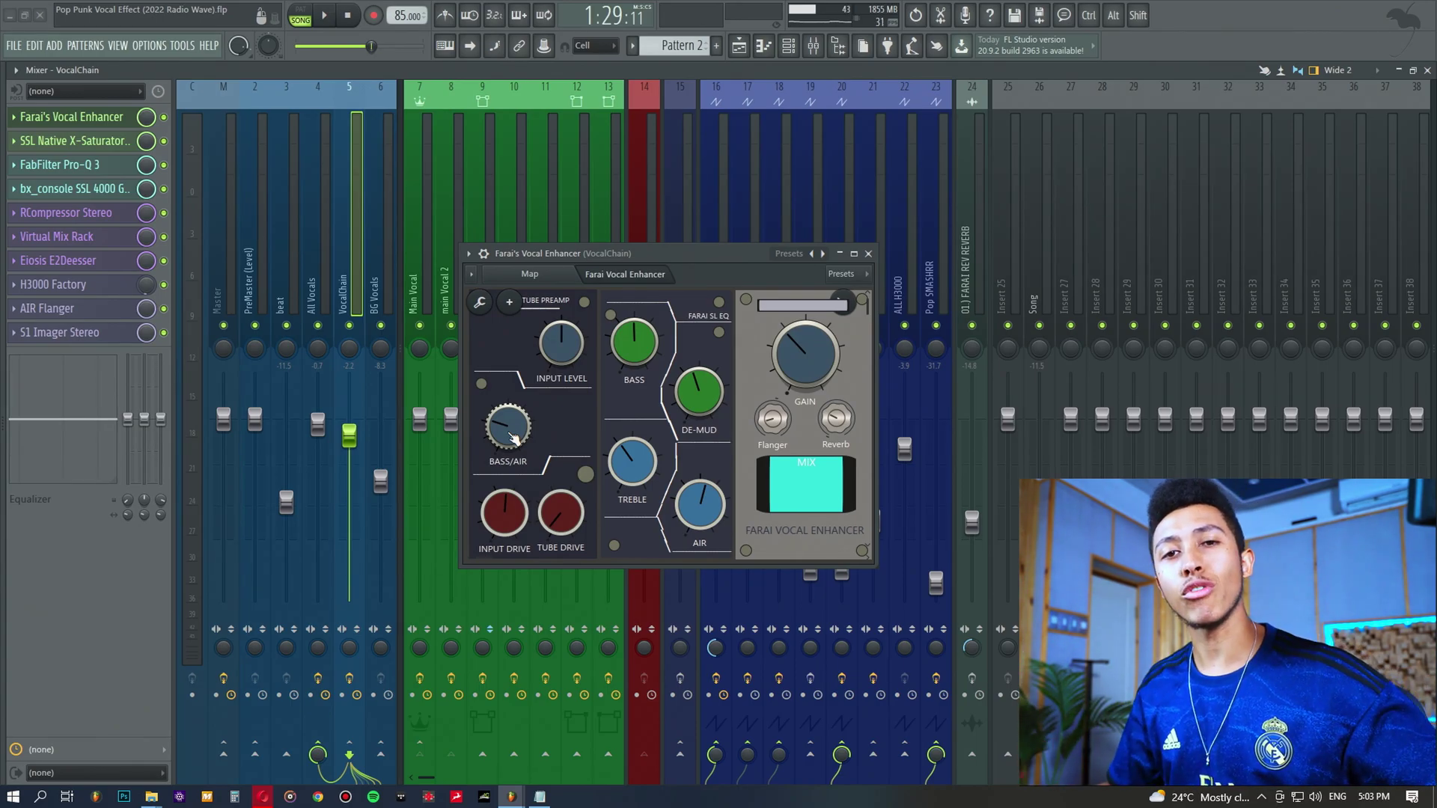
right_click(510, 434)
Paste the stored 50% into Bass/Air and audition the vocal with it
click(508, 431)
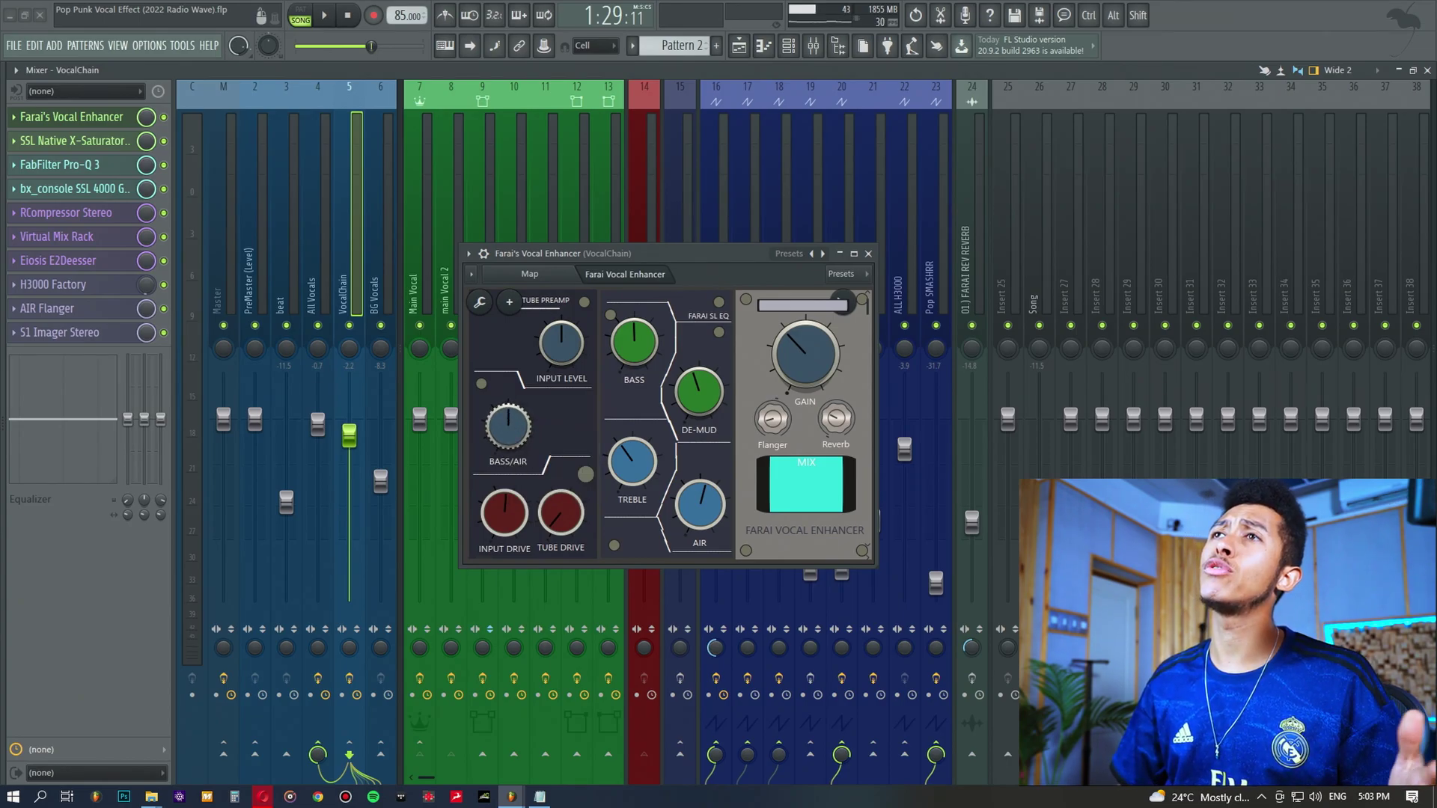
right_click(517, 444)
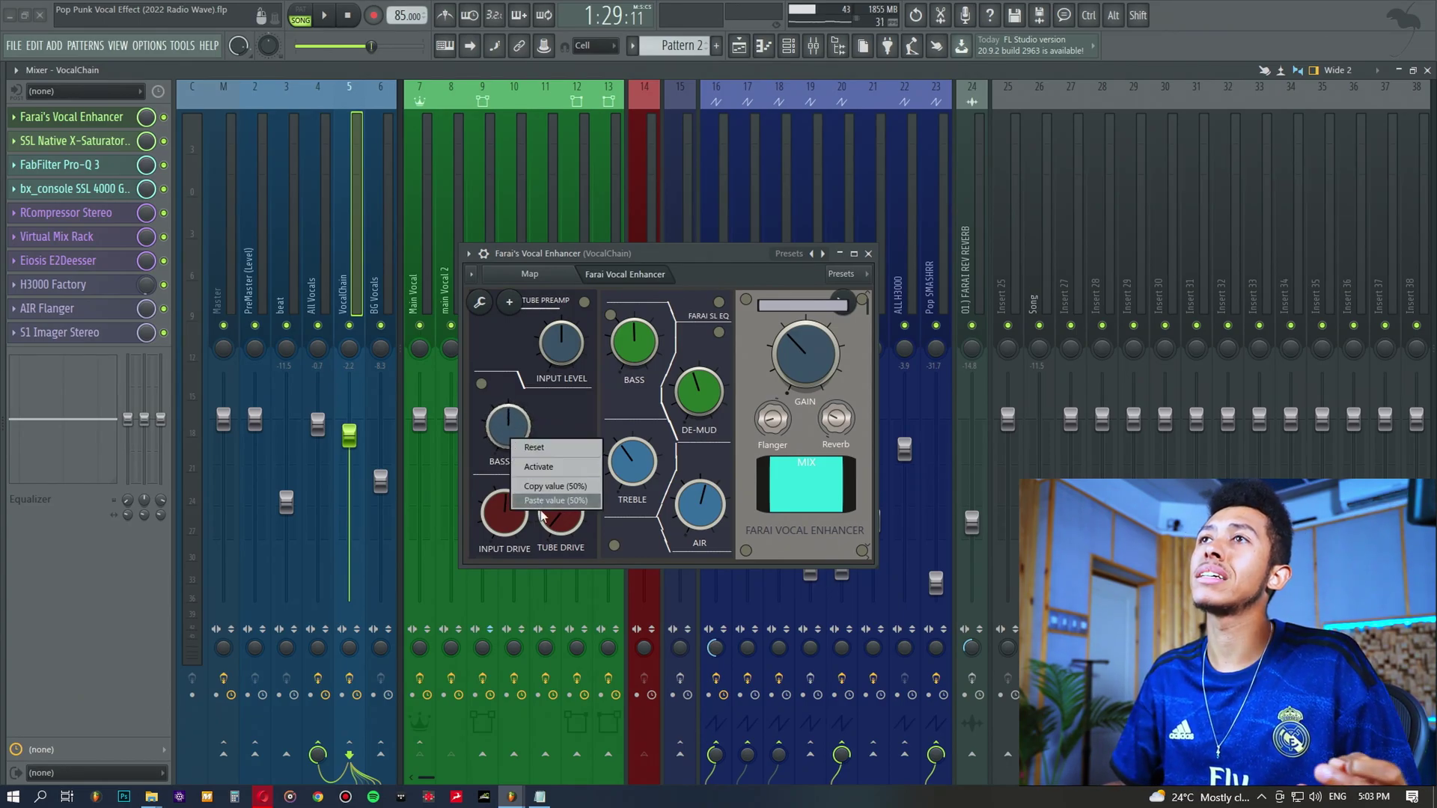
click(553, 500)
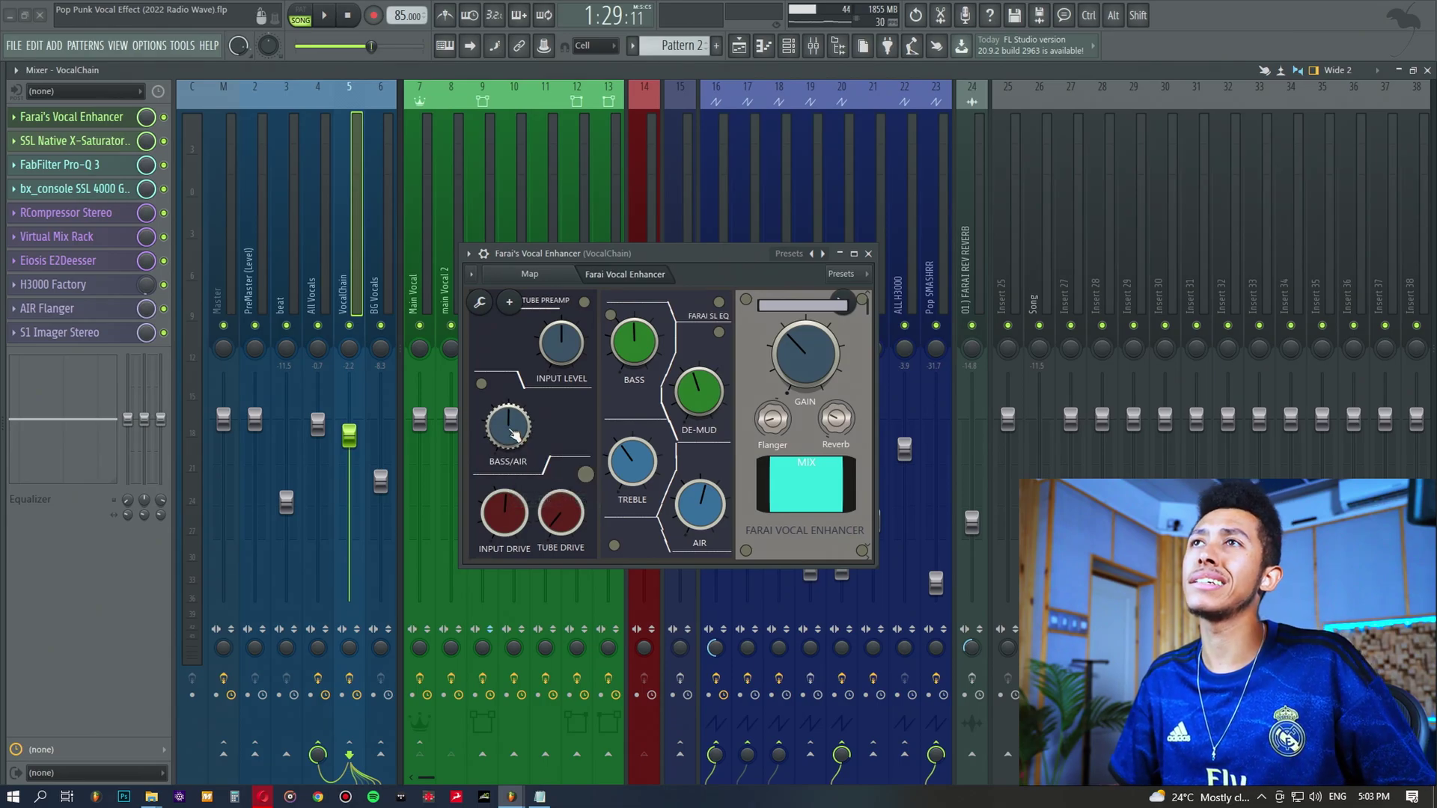
key(space)
right_click(513, 434)
click(554, 491)
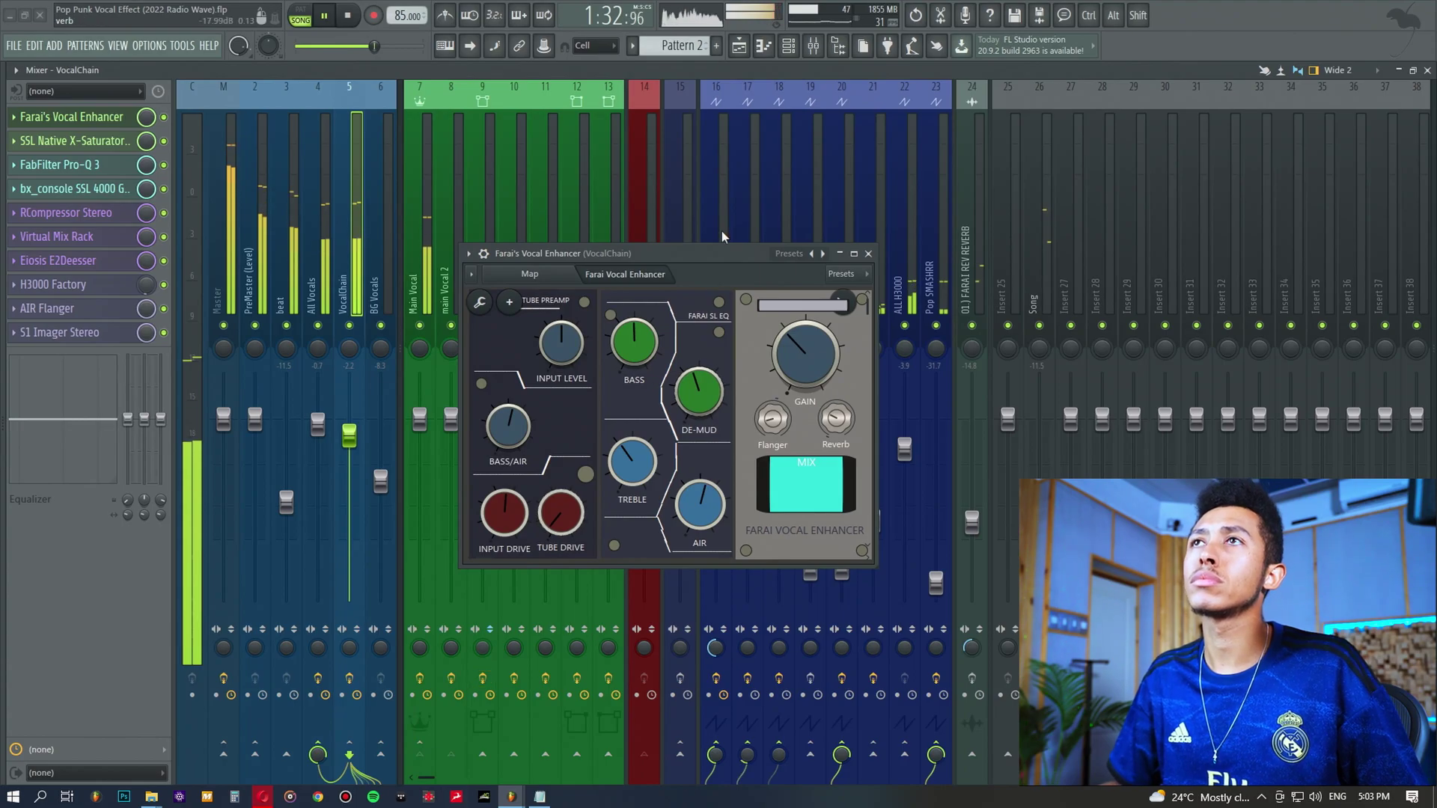
key(space)
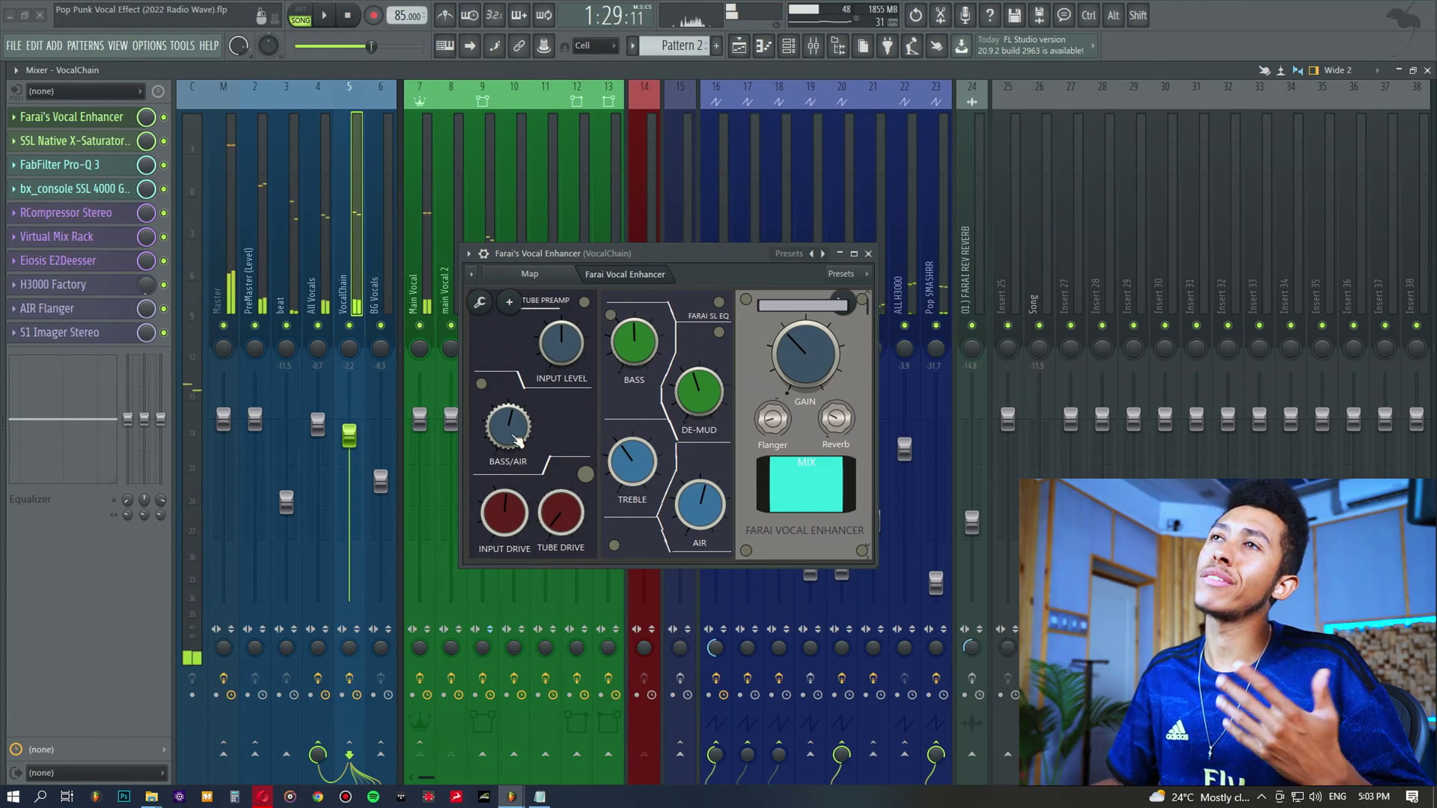
Lower Bass/Air while listening, then paste the stored 50% back
drag(517, 441, 517, 456)
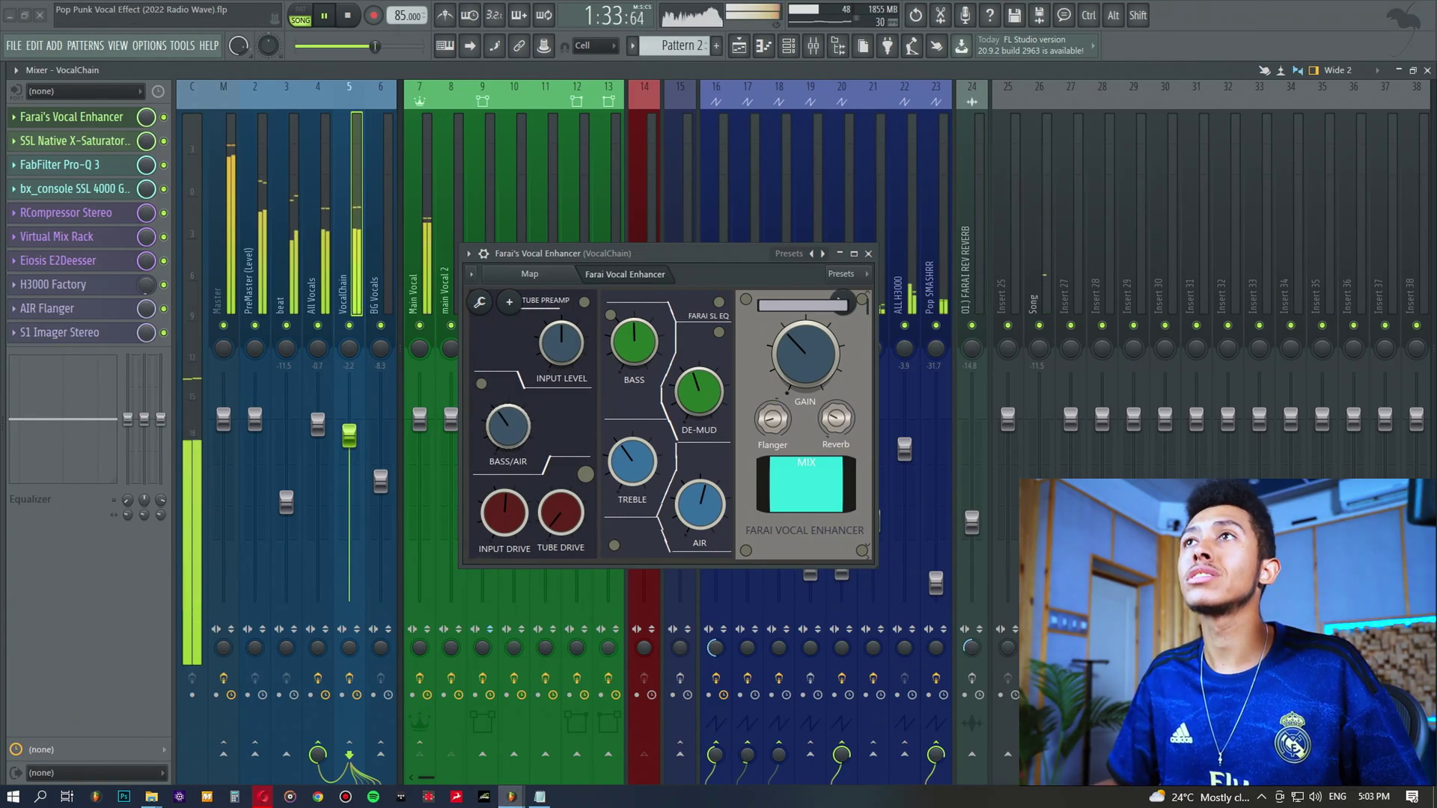
key(space)
right_click(505, 421)
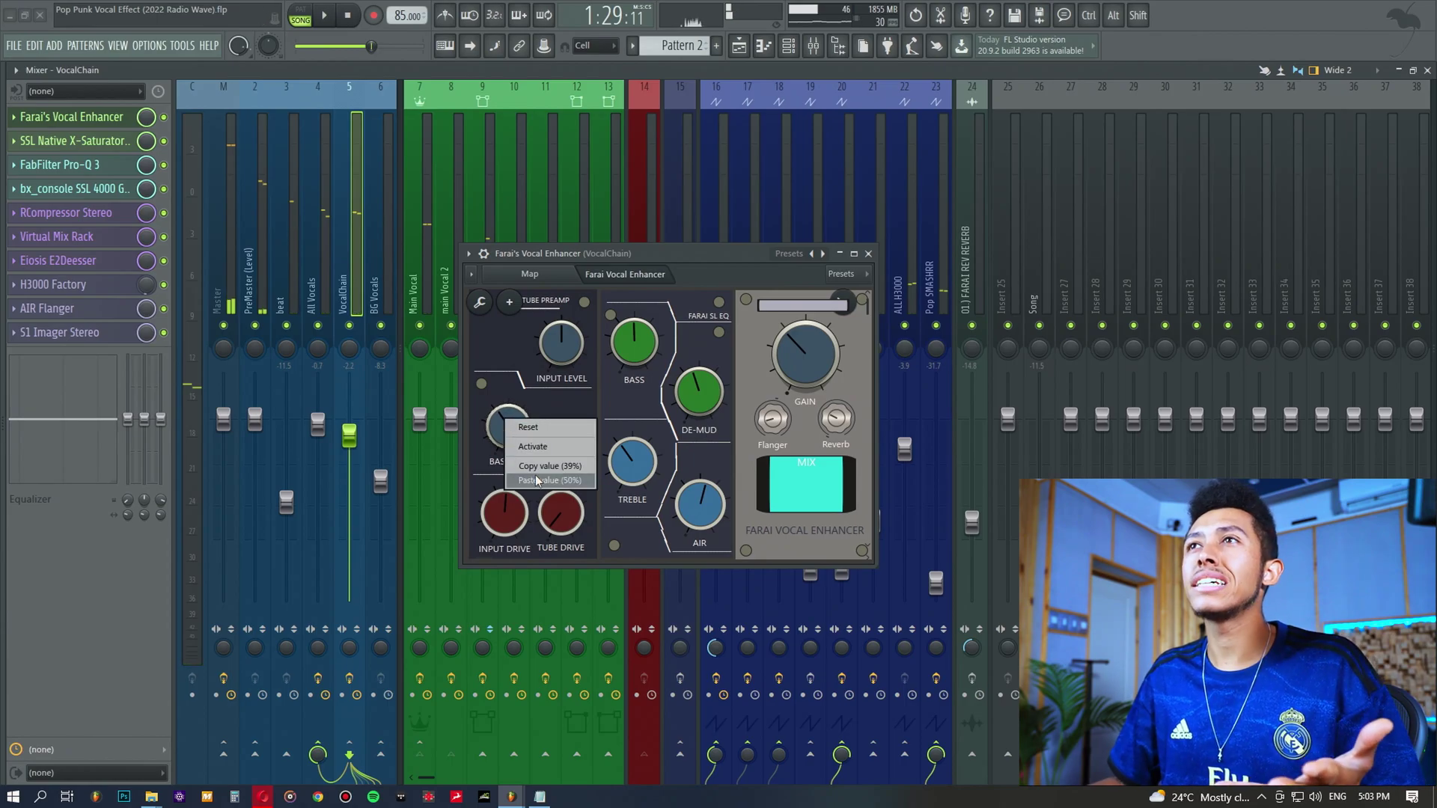
click(536, 477)
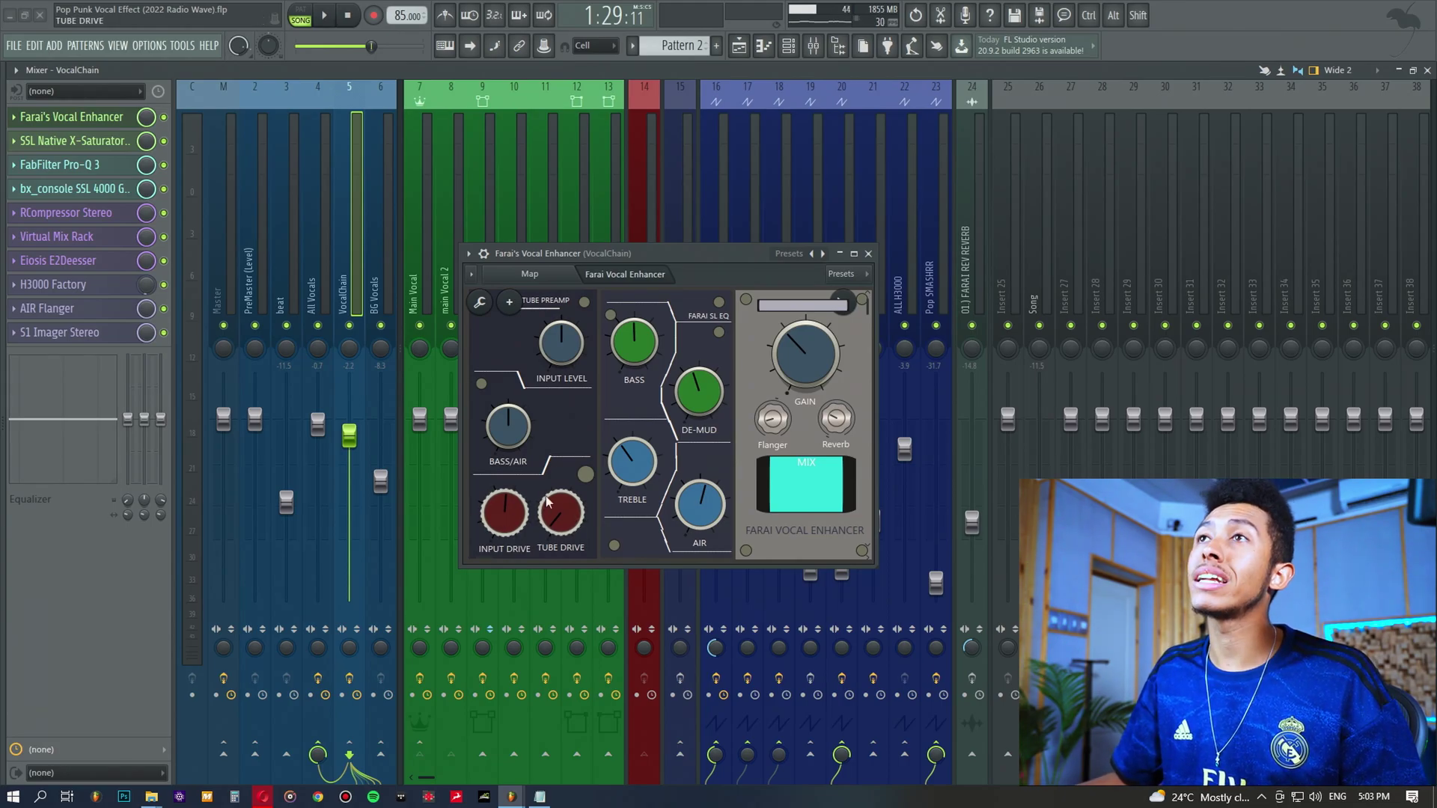
Copy Input Drive at 51%, reset it, turn it up during playback, then restore 51%
right_click(504, 524)
click(552, 566)
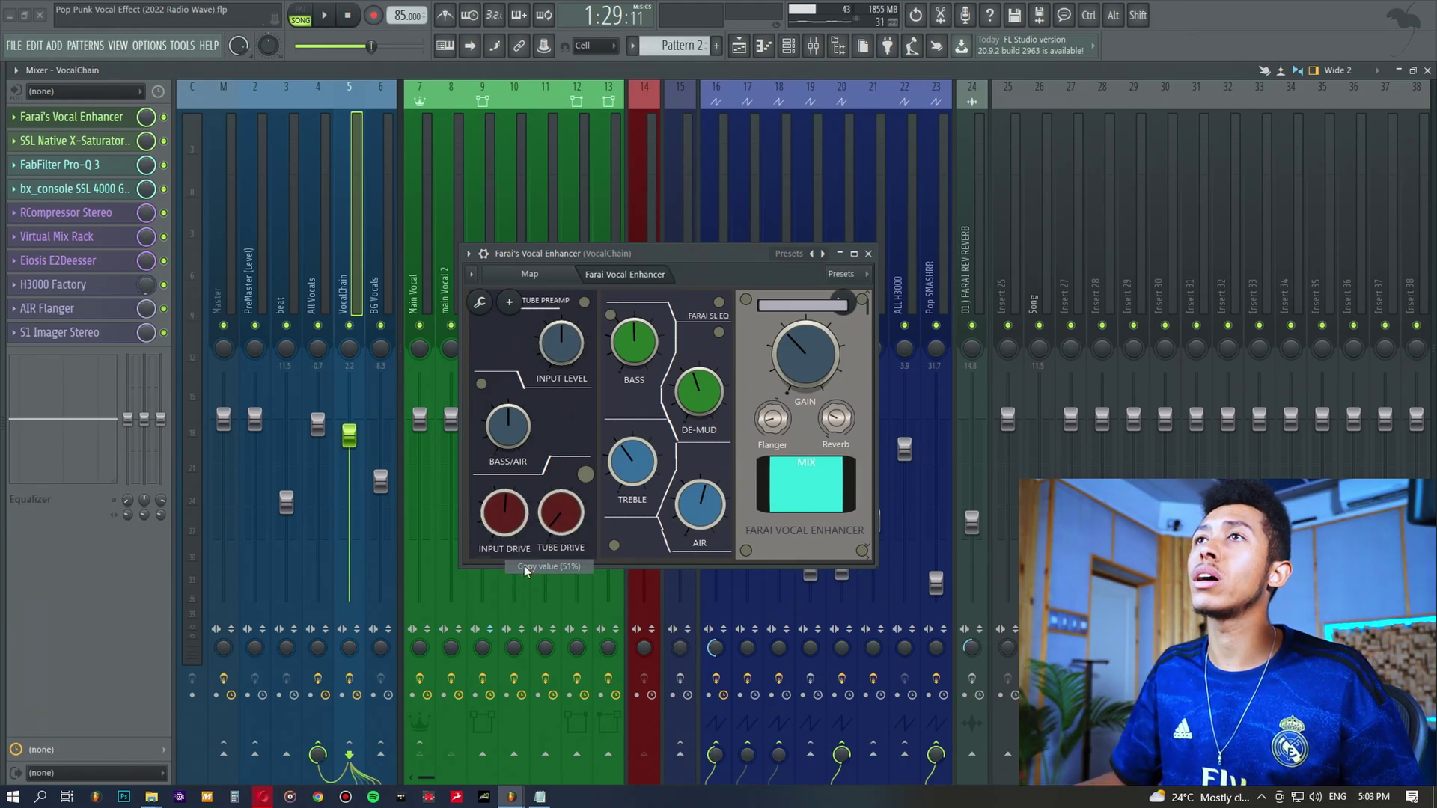
right_click(508, 520)
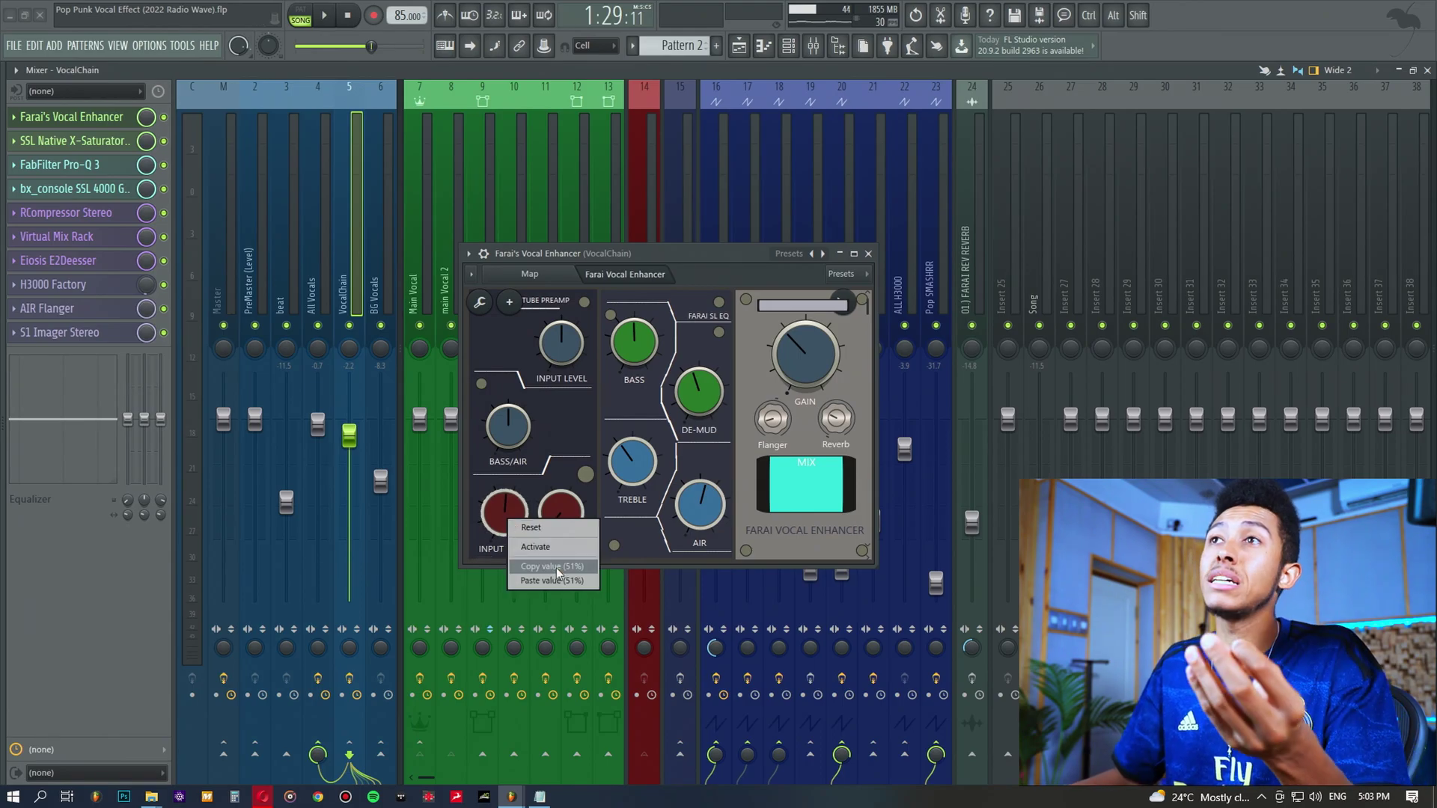
click(538, 527)
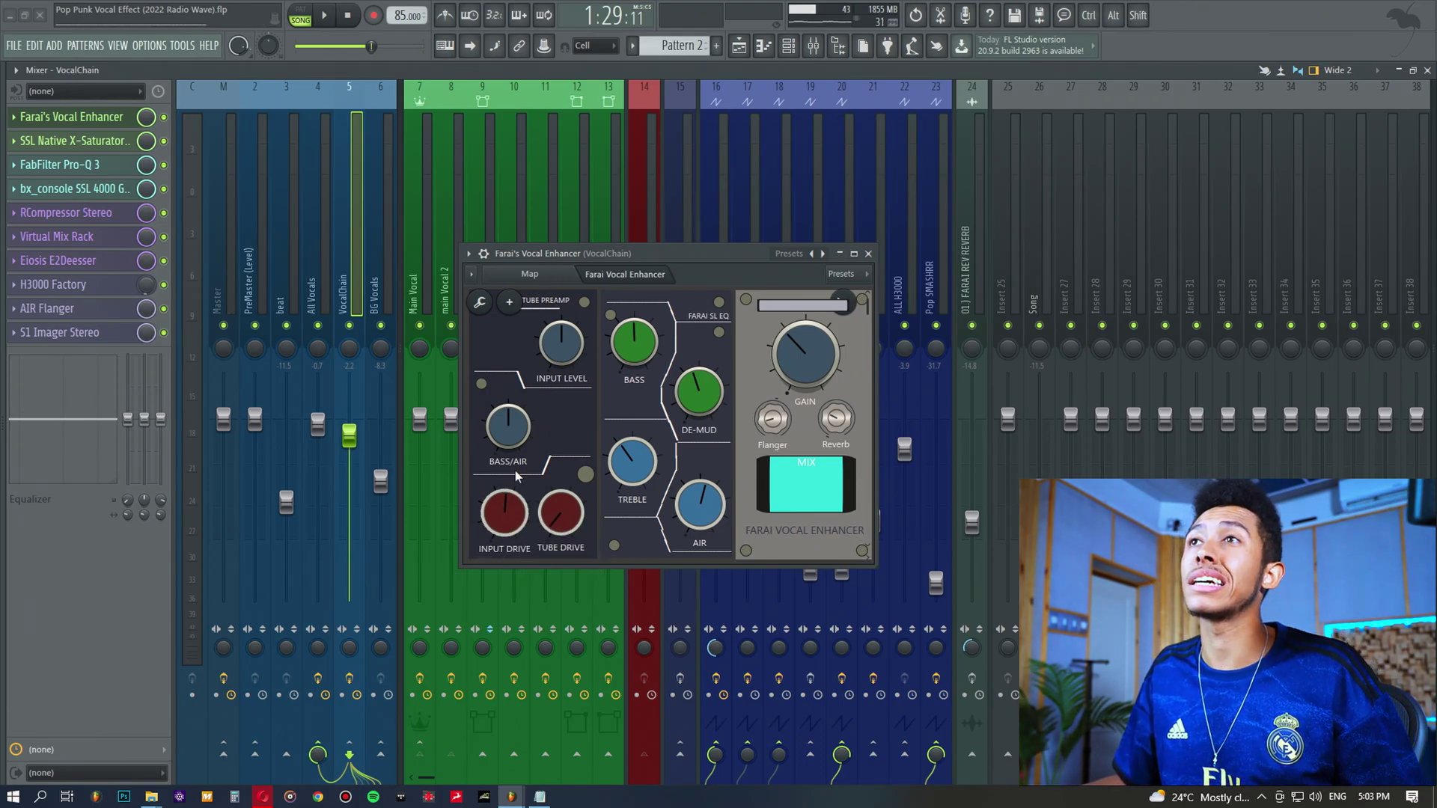
key(space)
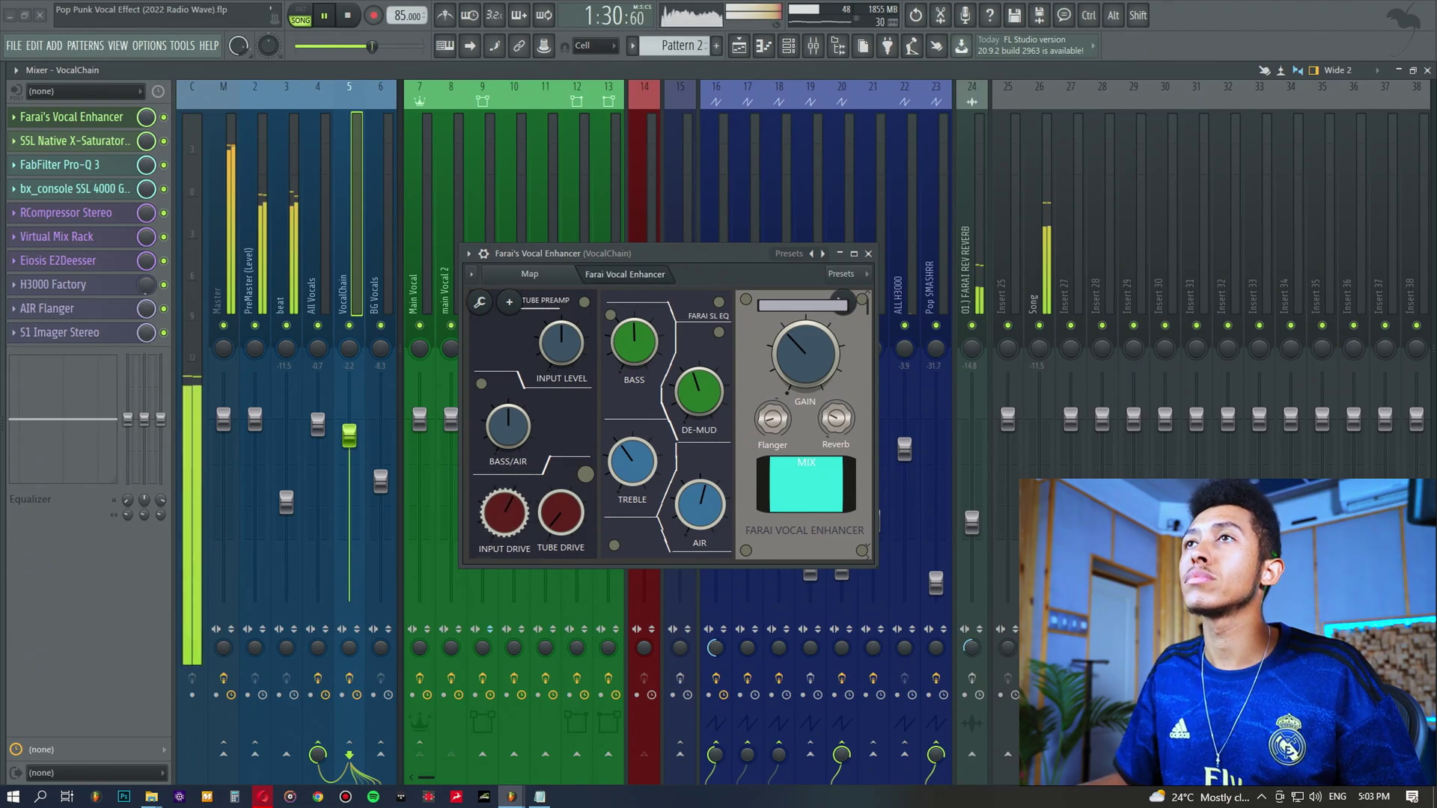
drag(504, 514, 503, 502)
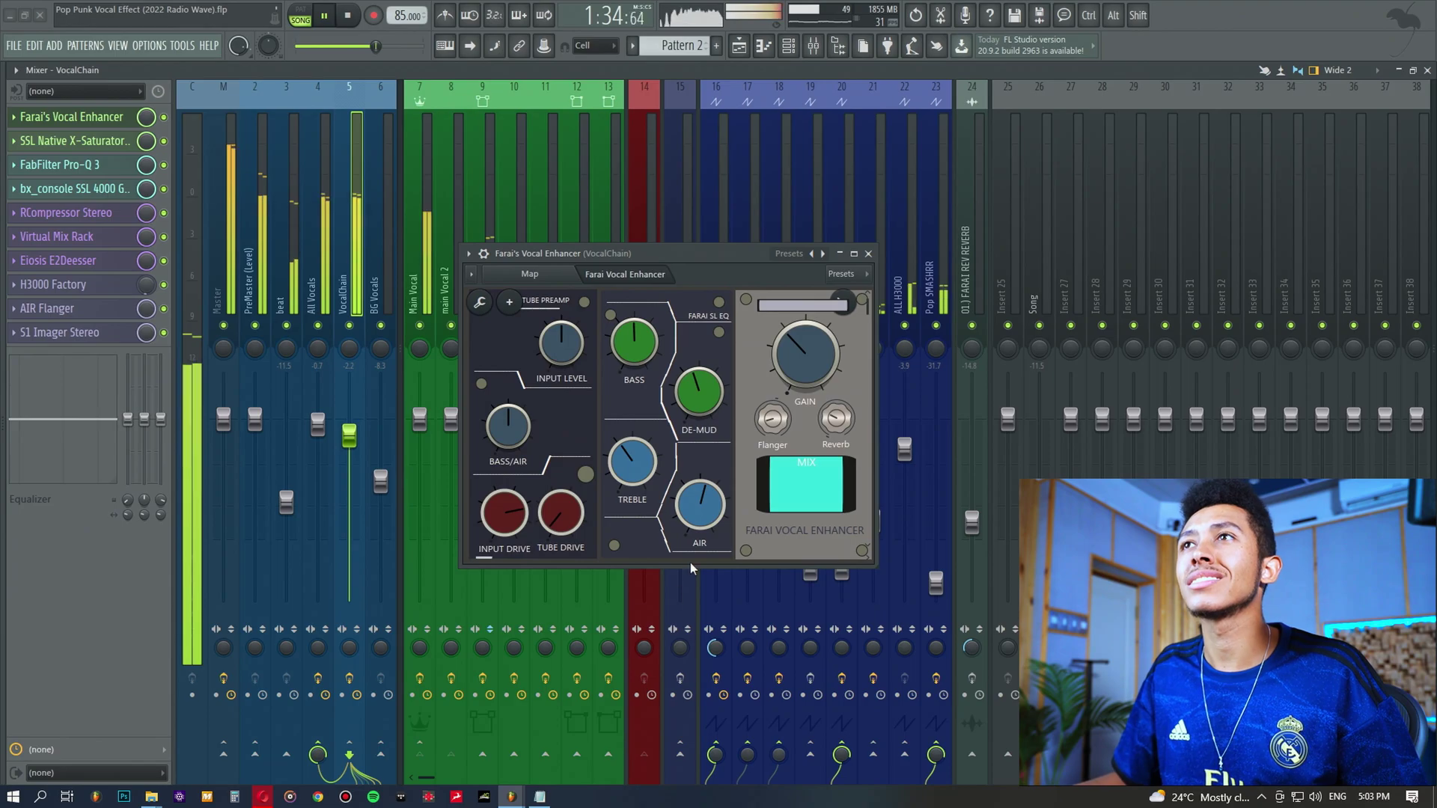
right_click(513, 520)
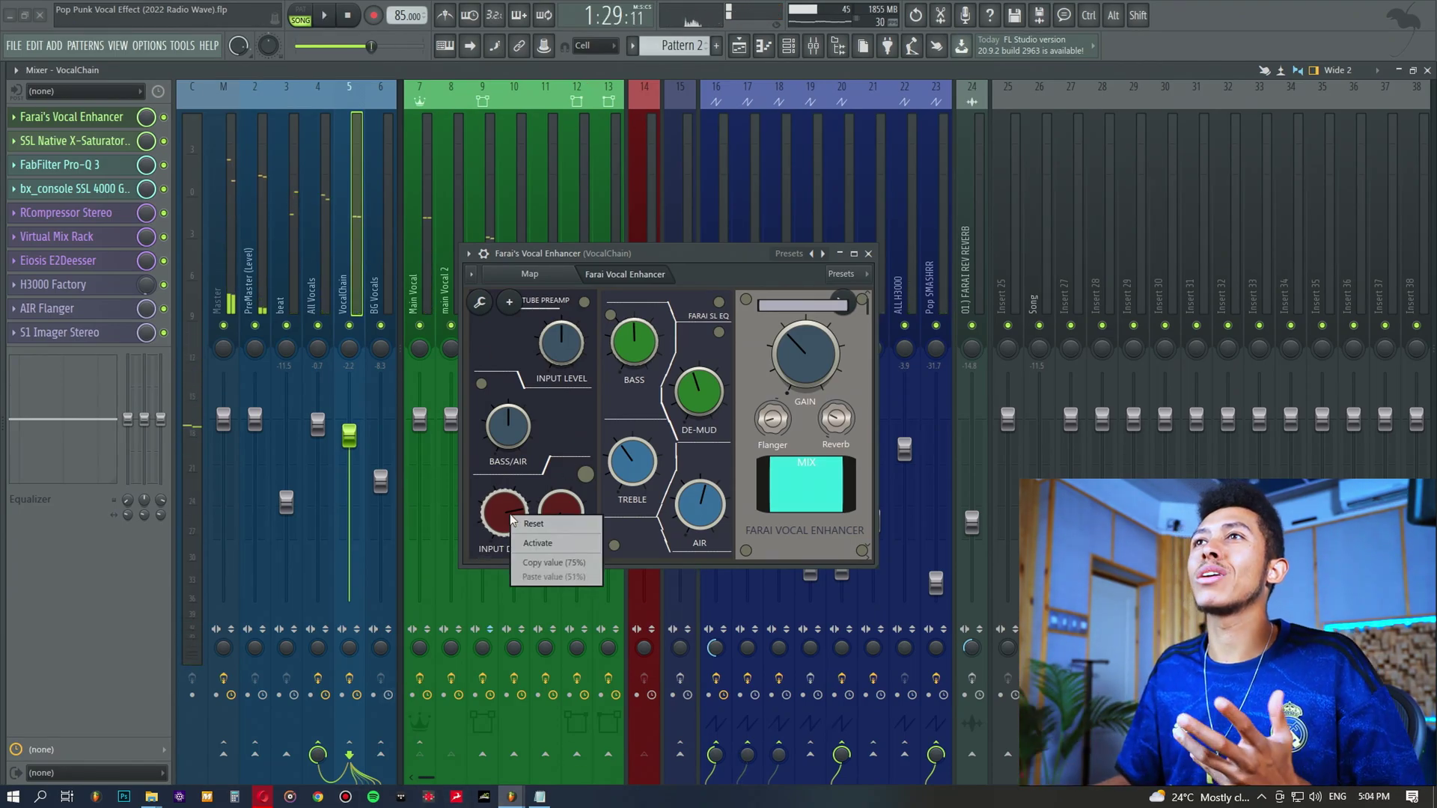
click(530, 576)
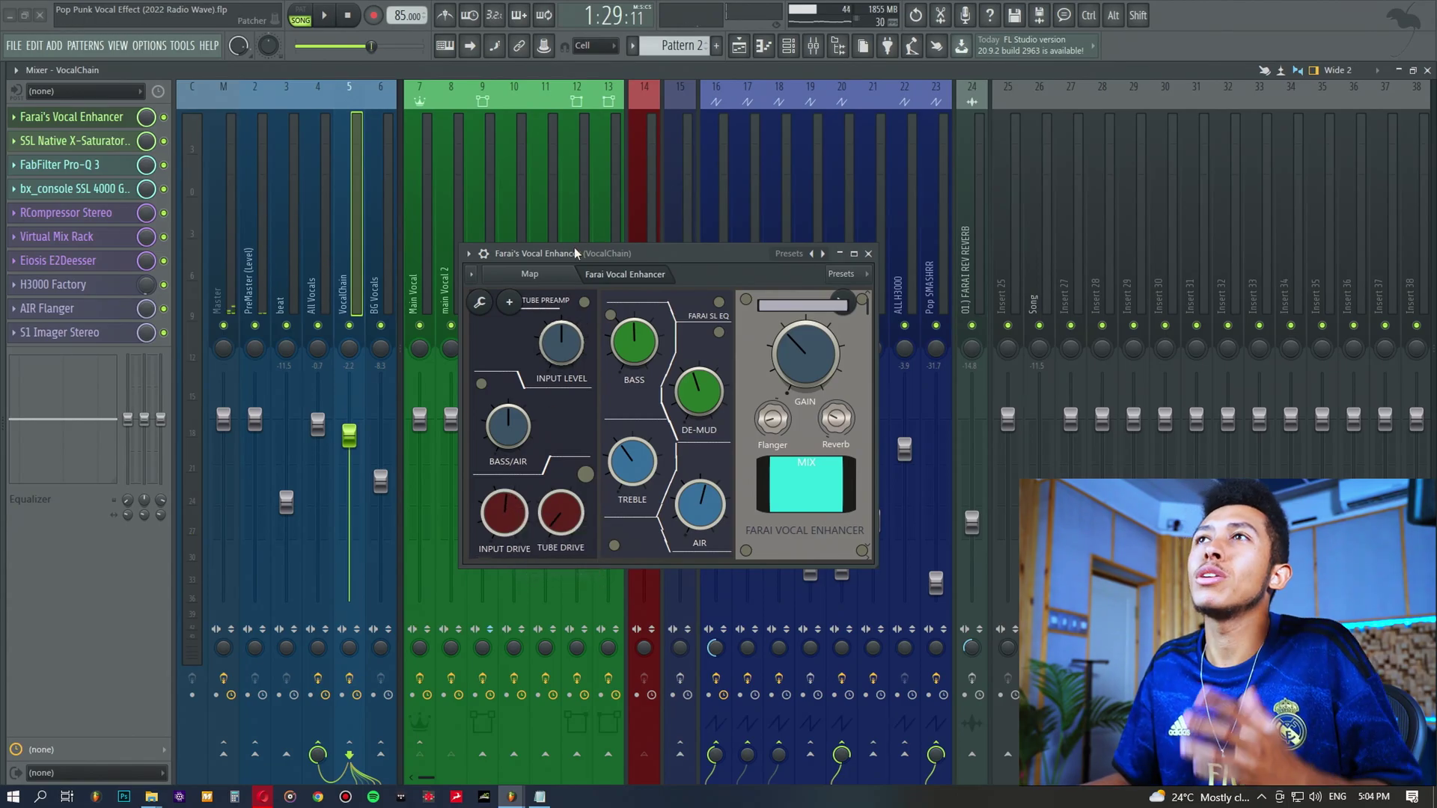
drag(575, 249, 563, 248)
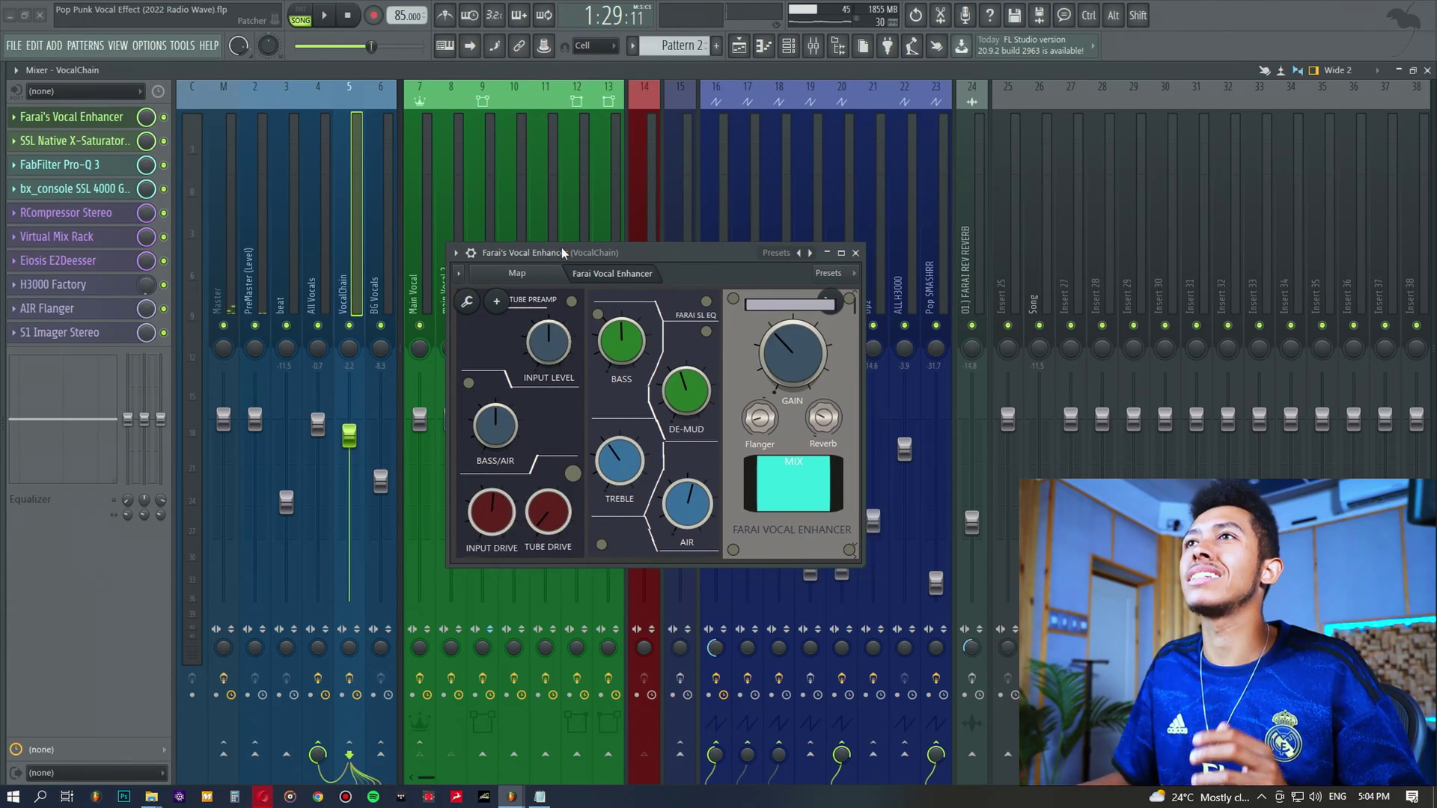
Copy Tube Drive at 4%, turn it up while the vocal plays, then restore 4%
right_click(560, 512)
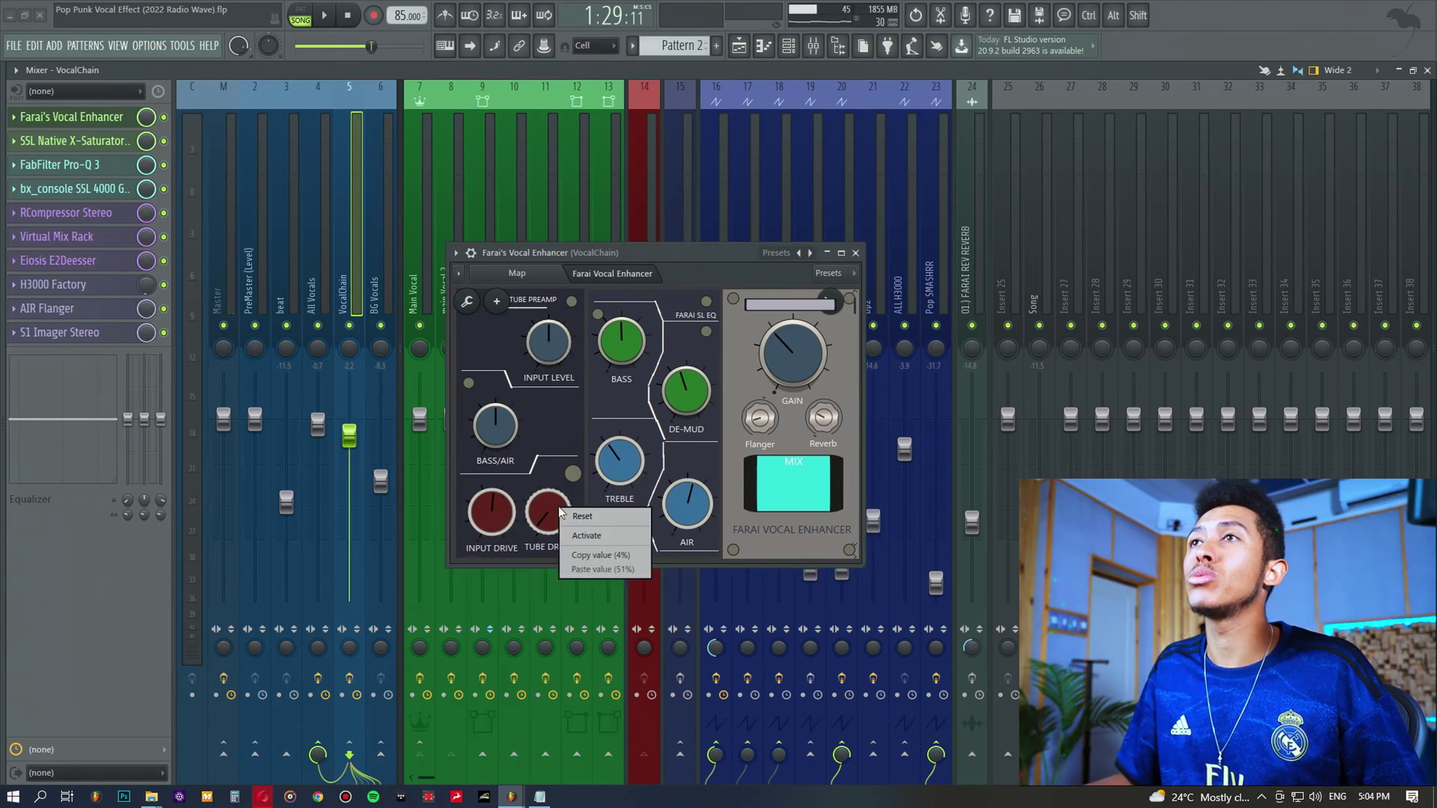
click(581, 554)
key(space)
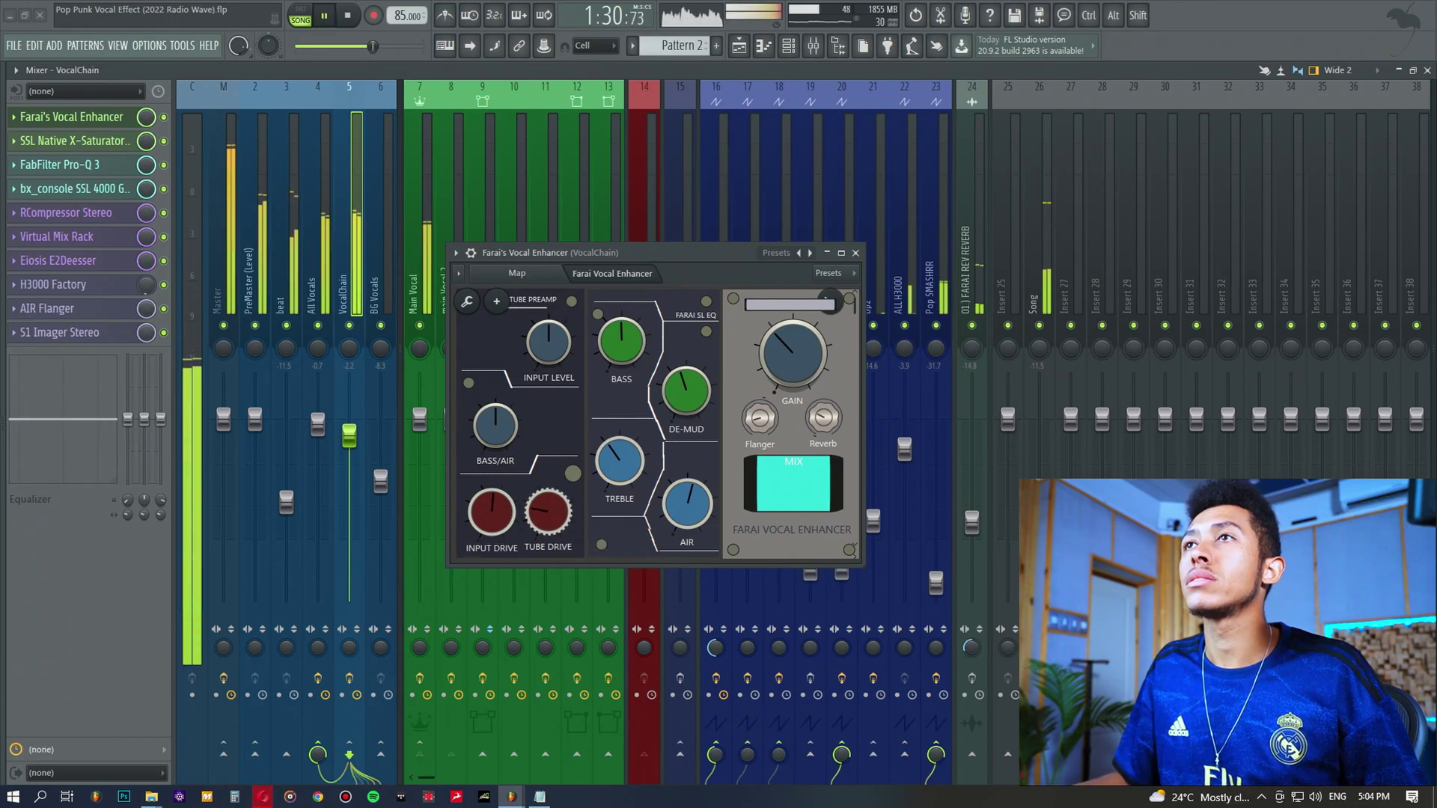
drag(552, 522, 552, 471)
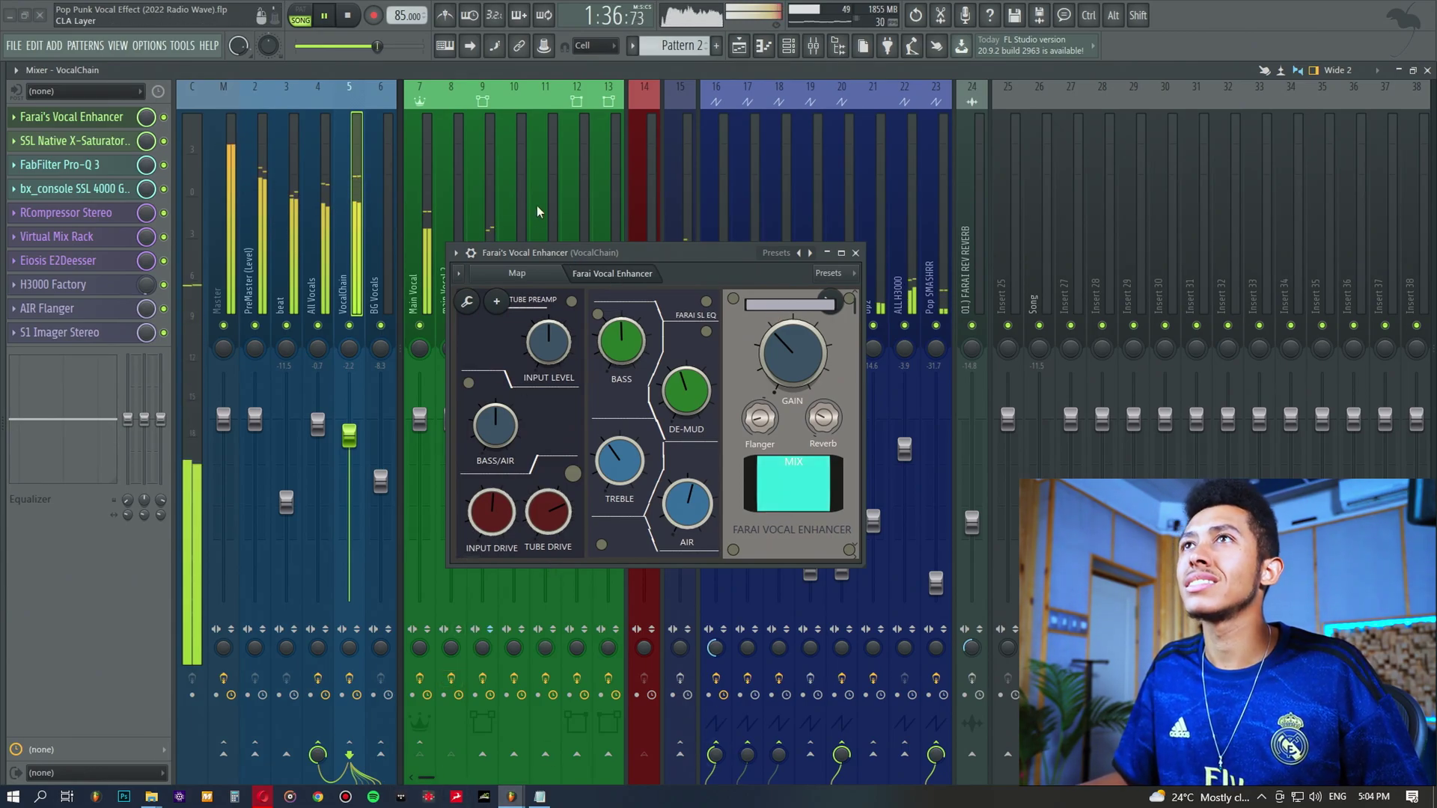
key(space)
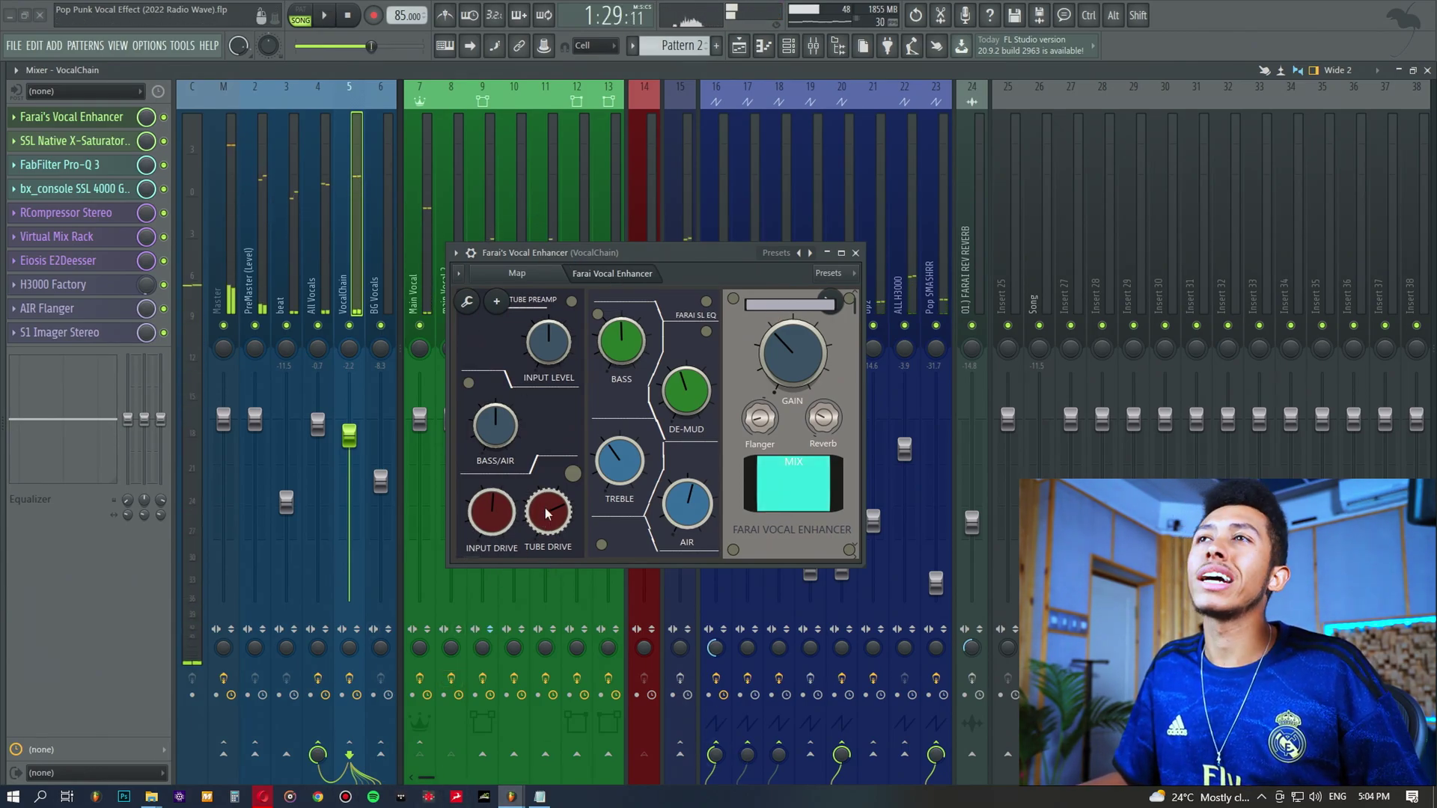
right_click(549, 511)
click(572, 571)
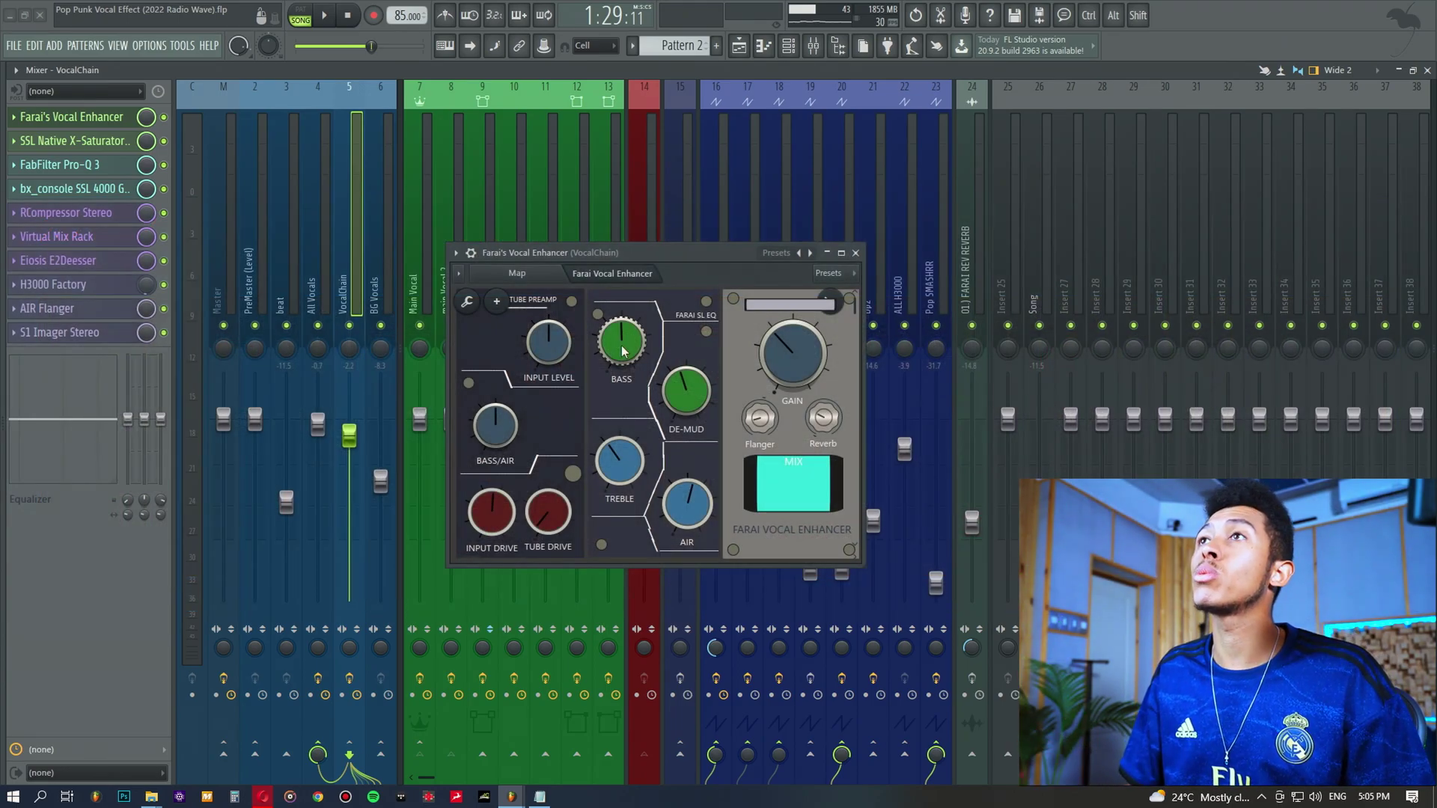
Load preset '1.) Farai's Tube Console' from the Farai's Vocal Enhancer 2021 Update folder
drag(591, 252, 591, 207)
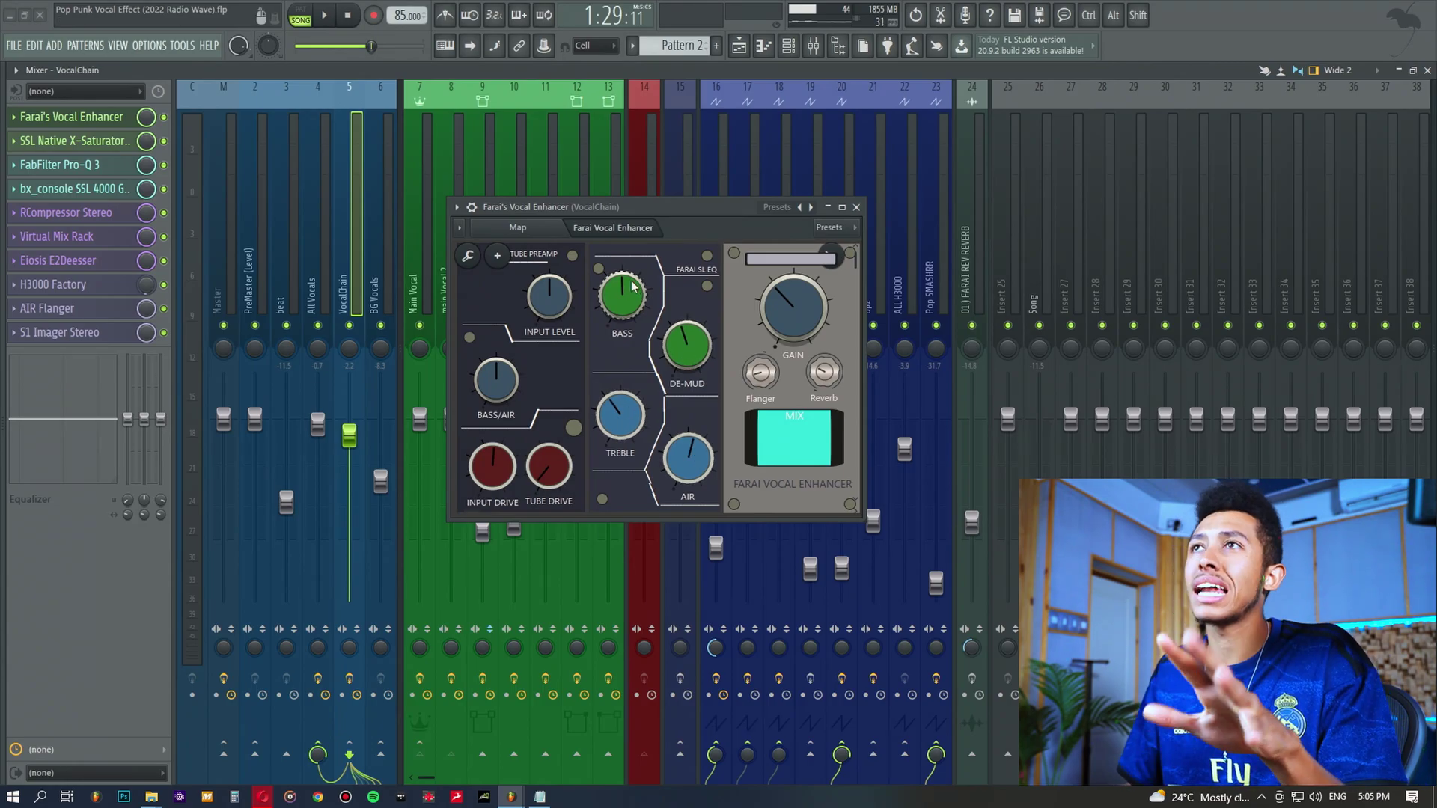
click(456, 207)
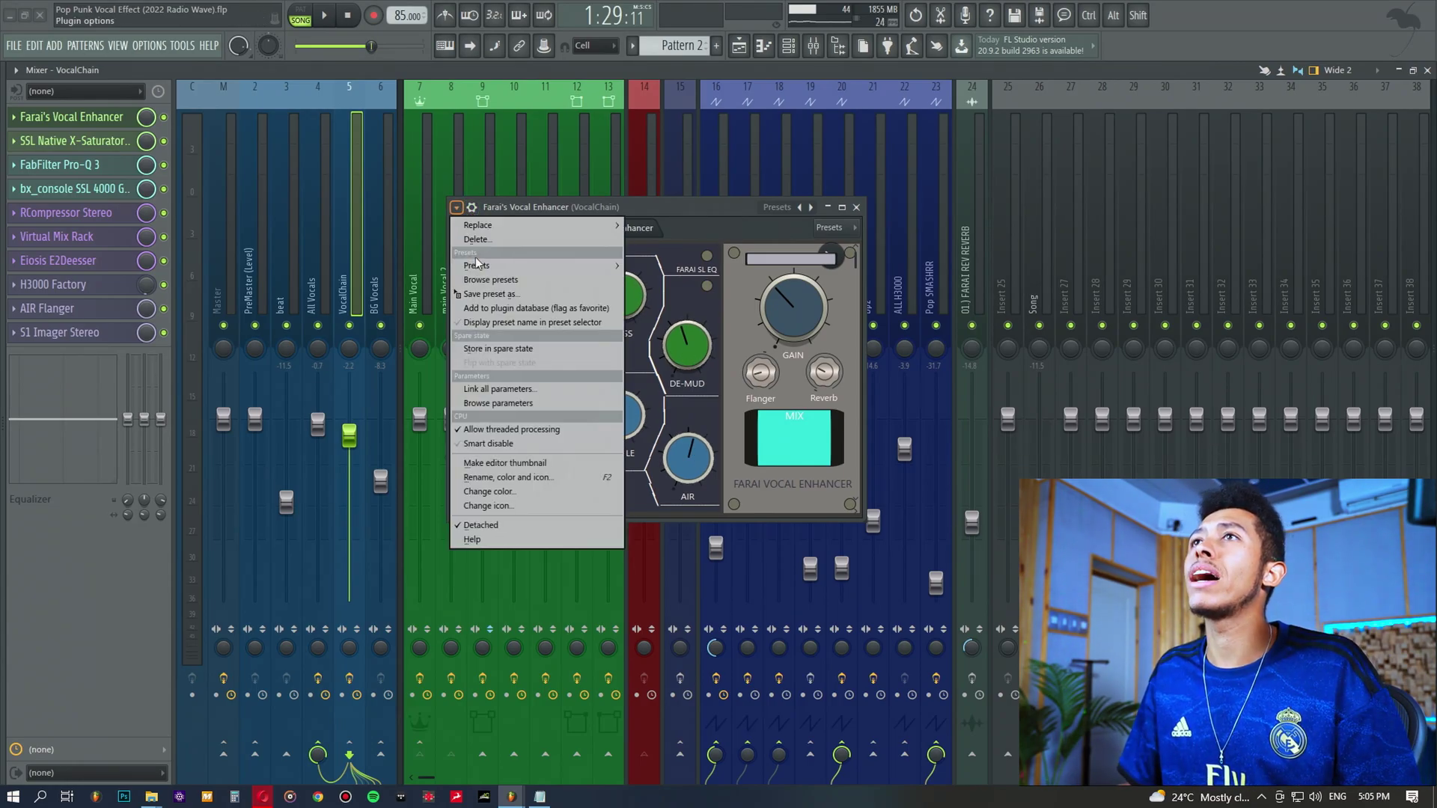
mouse_move(483, 268)
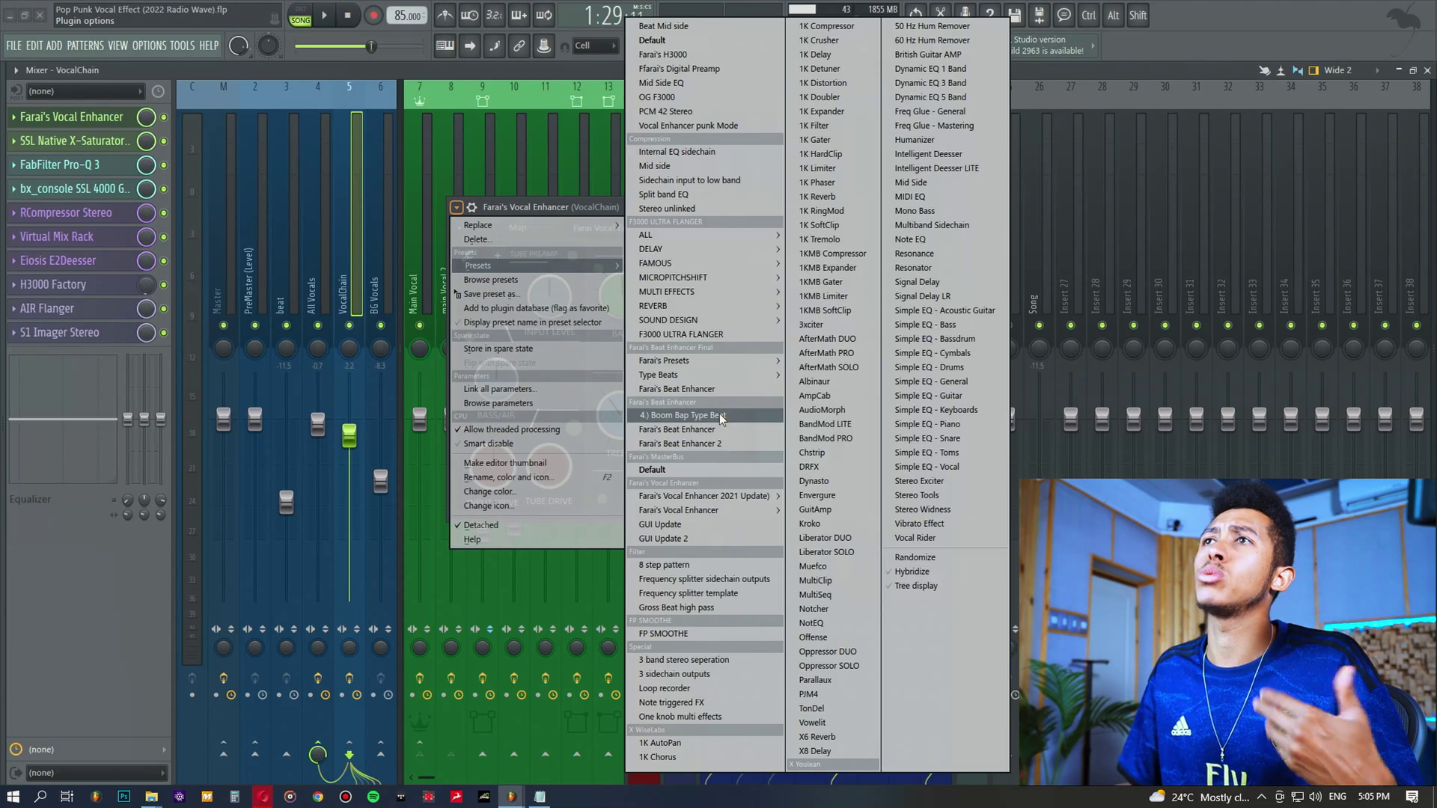
mouse_move(728, 490)
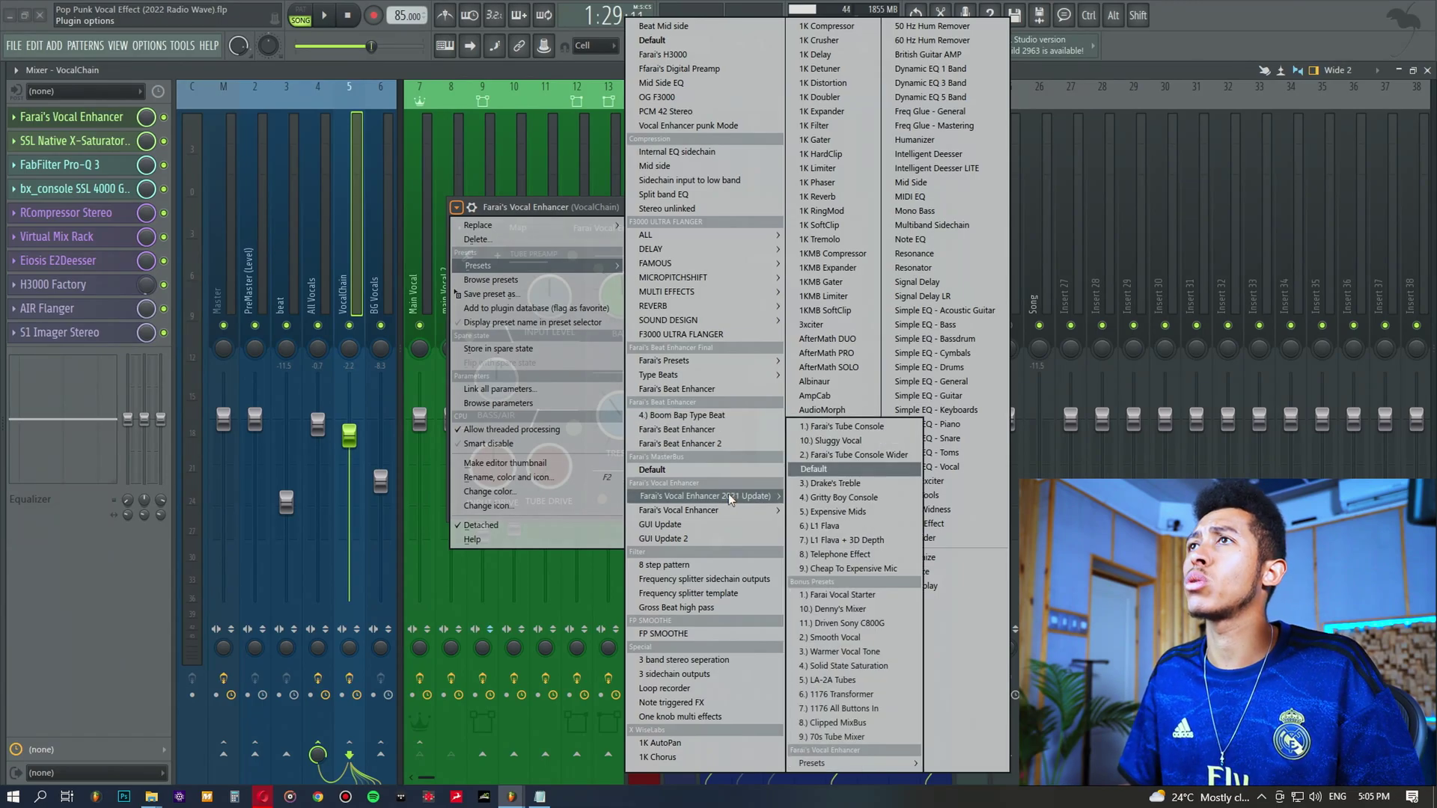
click(867, 426)
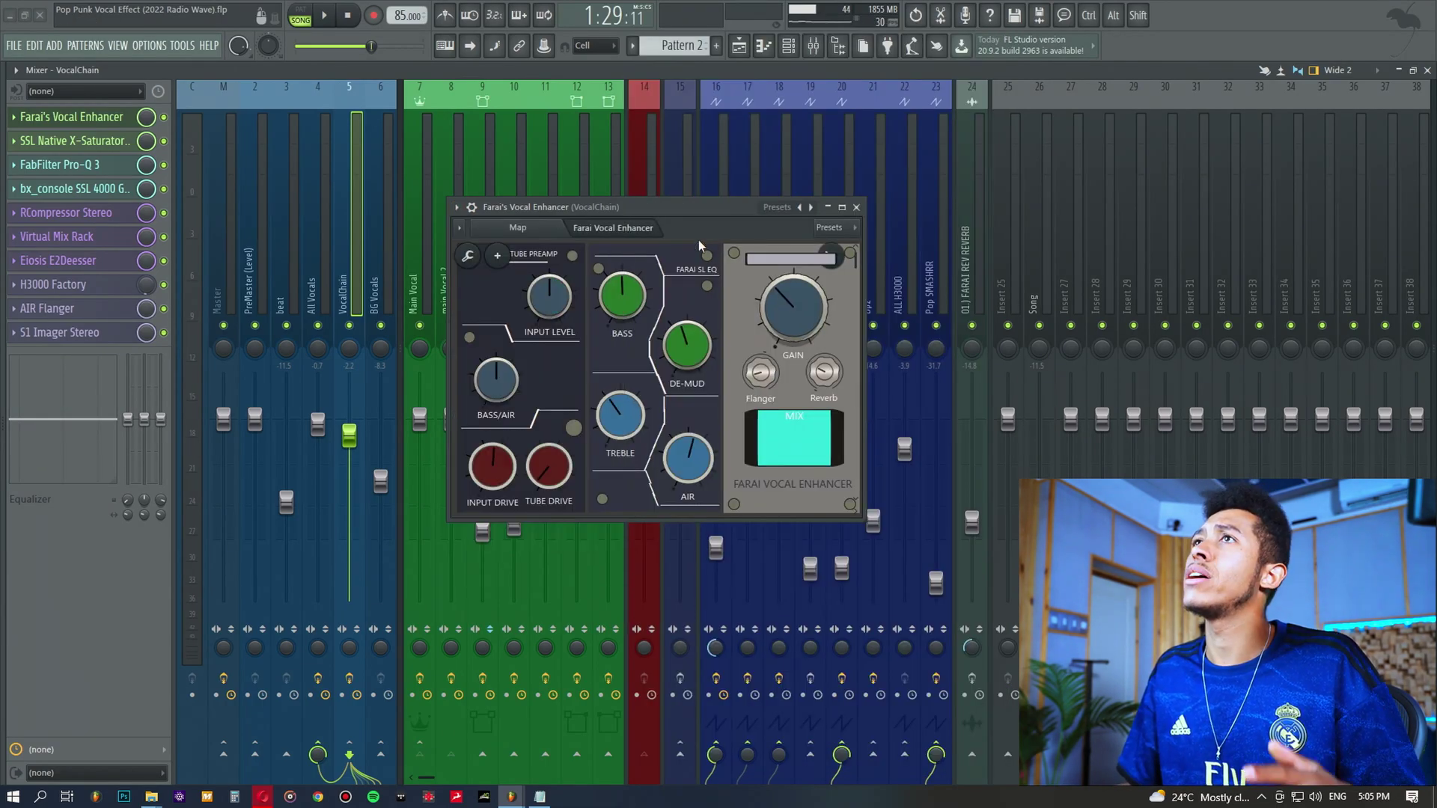
drag(685, 209, 716, 227)
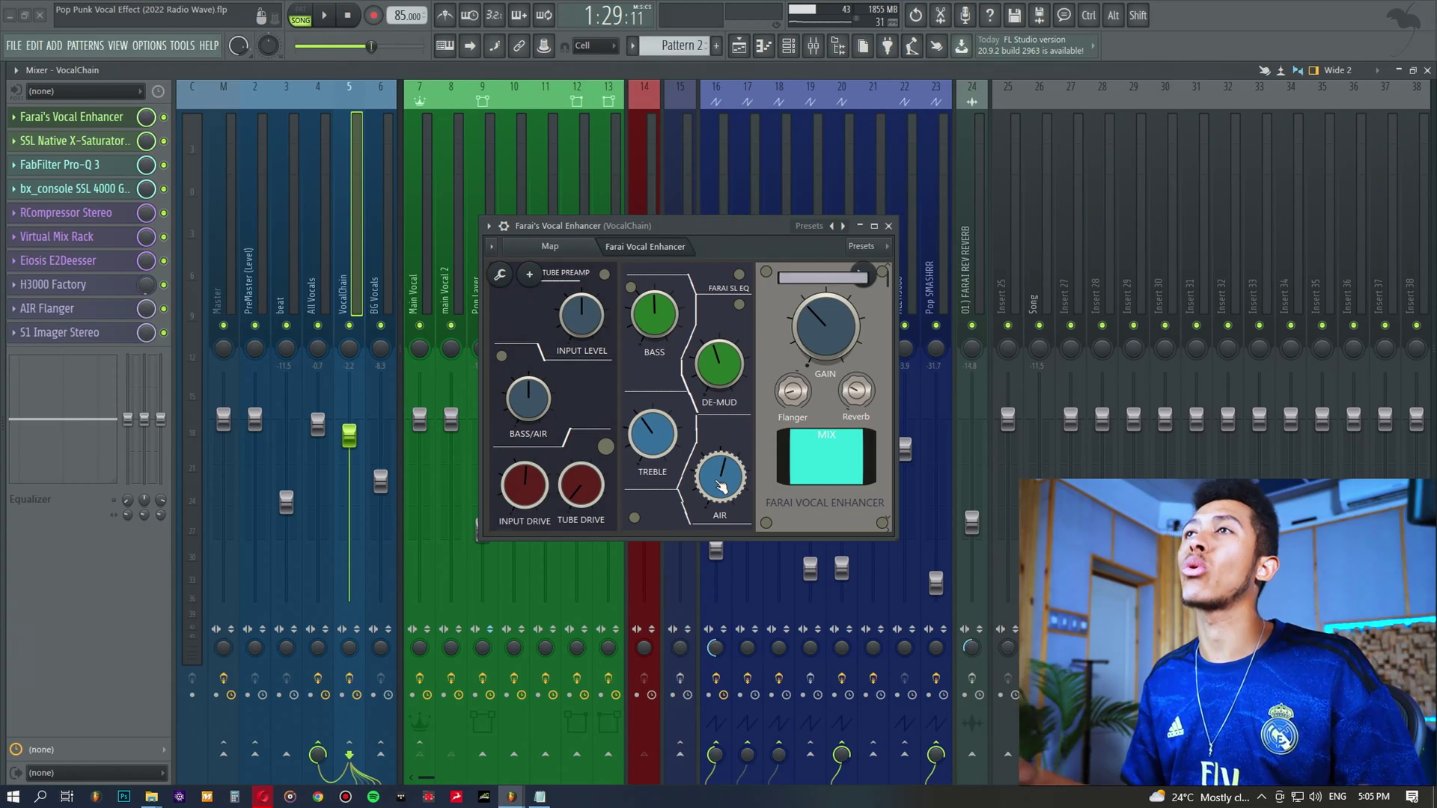
Copy BASS at 49%, boost it while the vocal plays, then paste 49% back
right_click(669, 318)
click(690, 378)
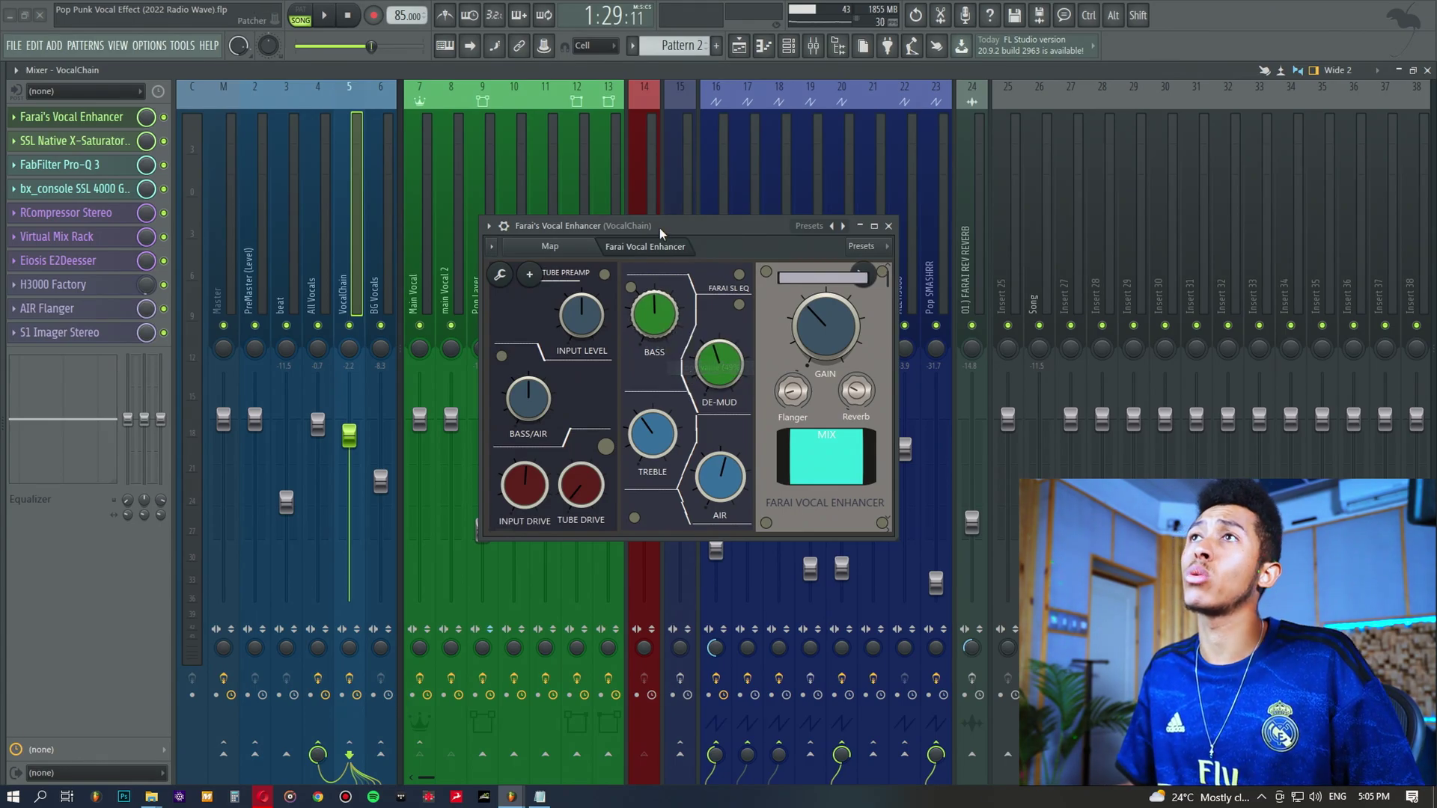
drag(659, 229, 667, 256)
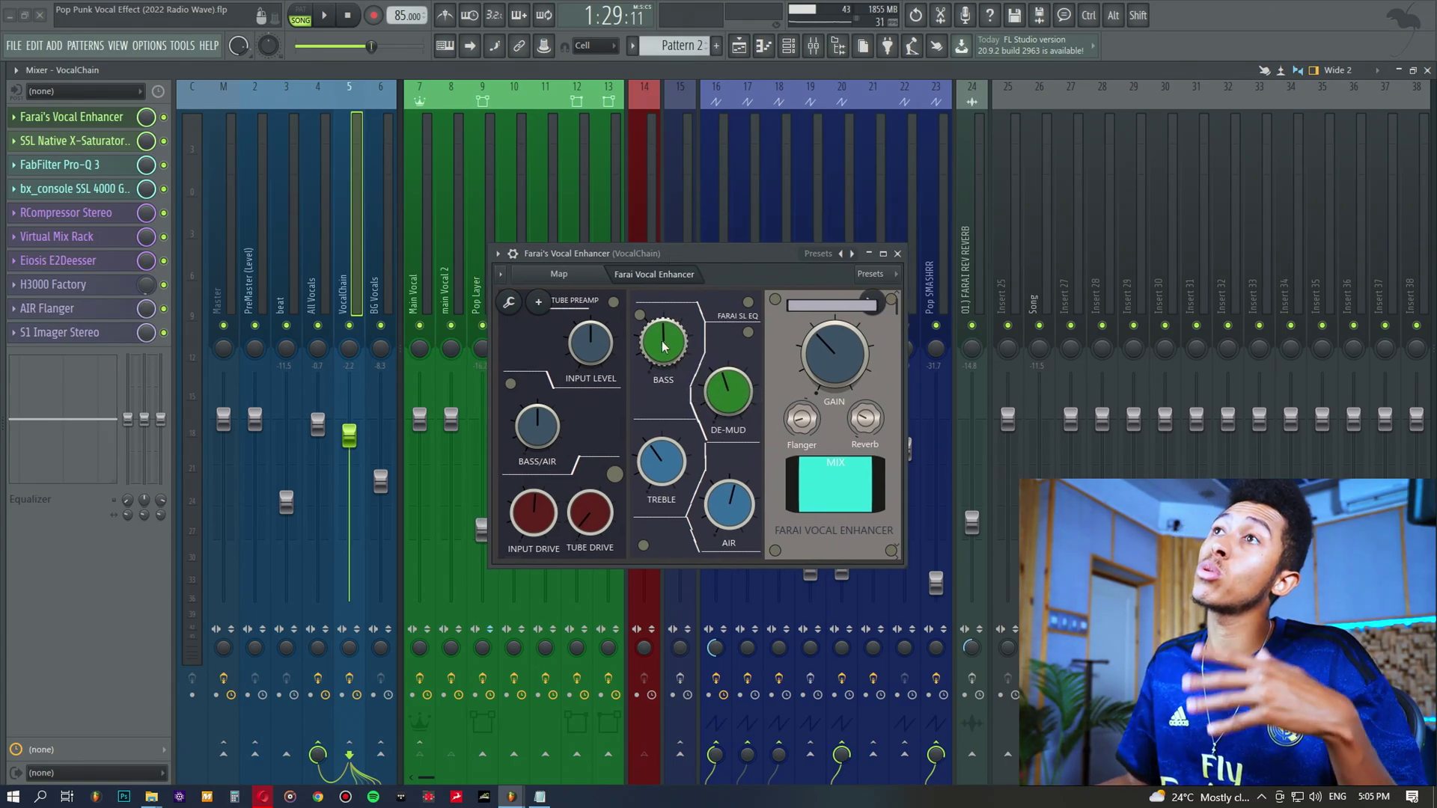
key(space)
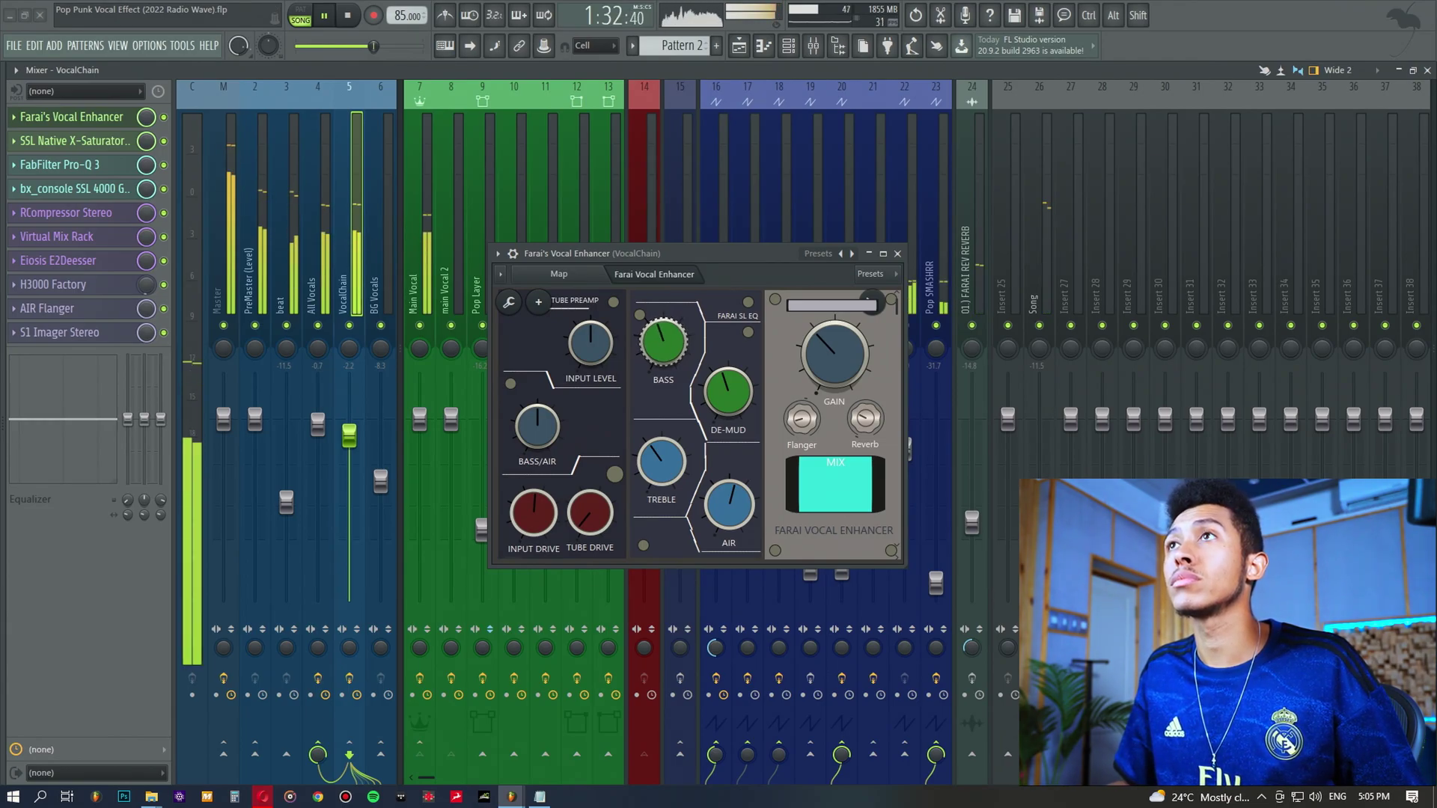
drag(663, 340, 663, 319)
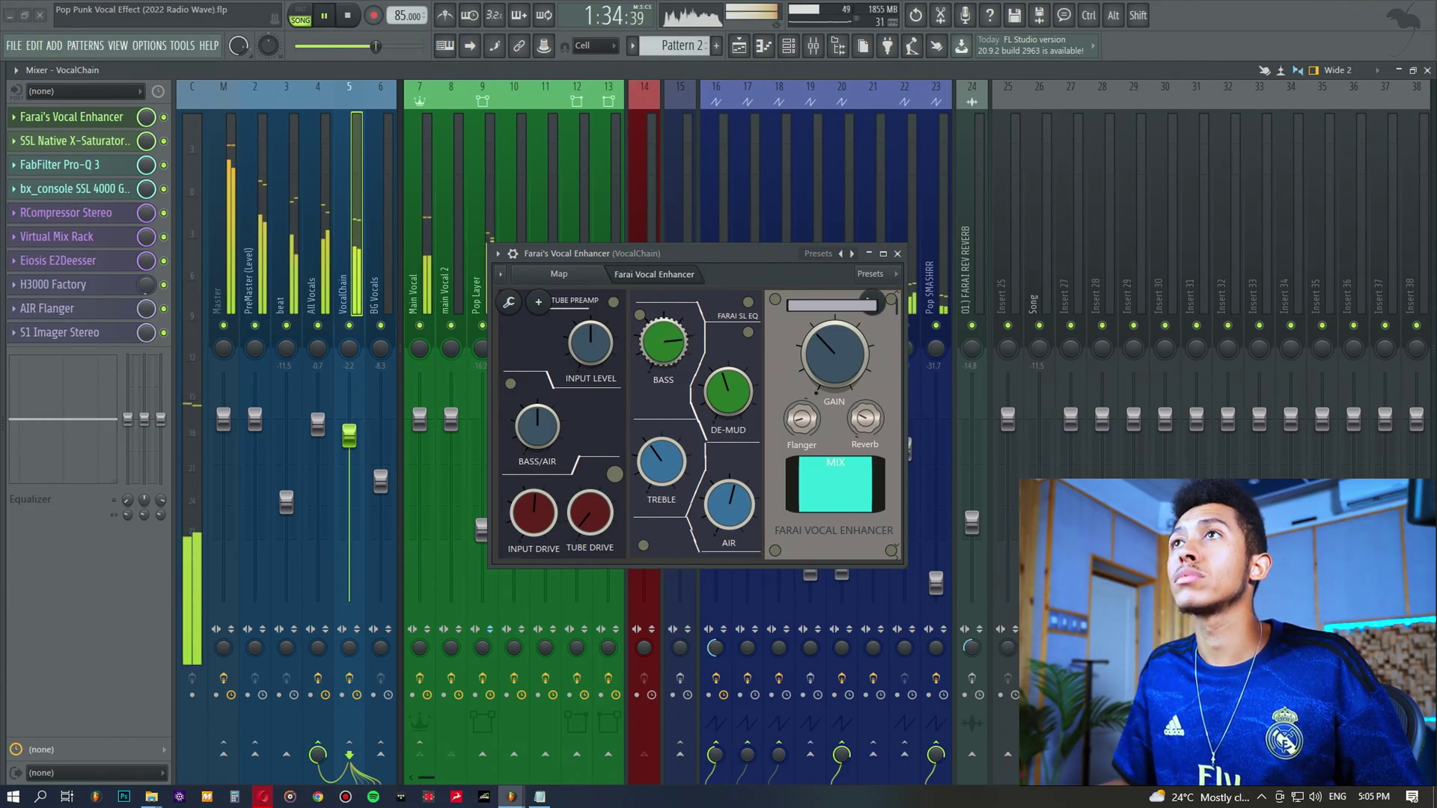
key(space)
right_click(661, 341)
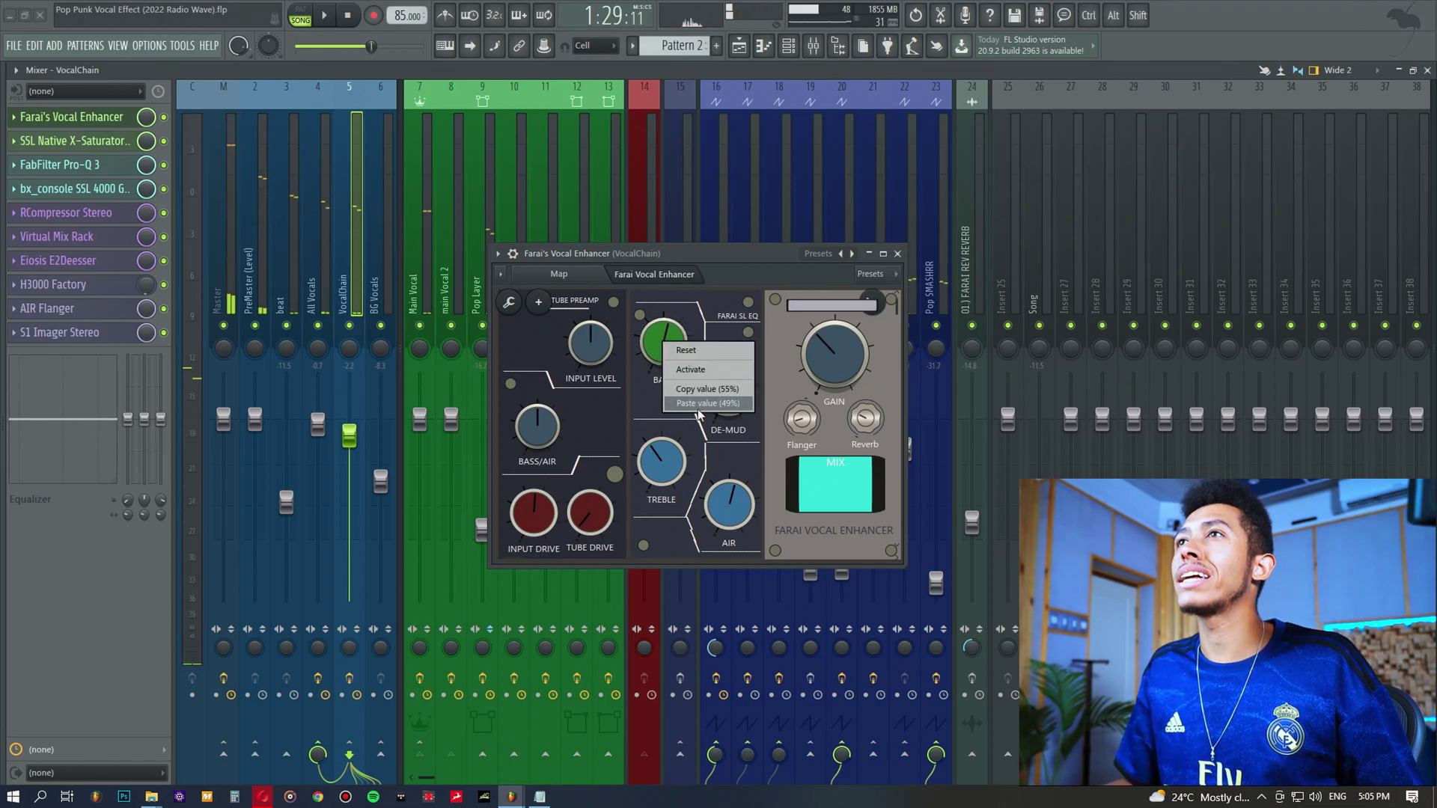
click(698, 407)
drag(684, 255, 682, 237)
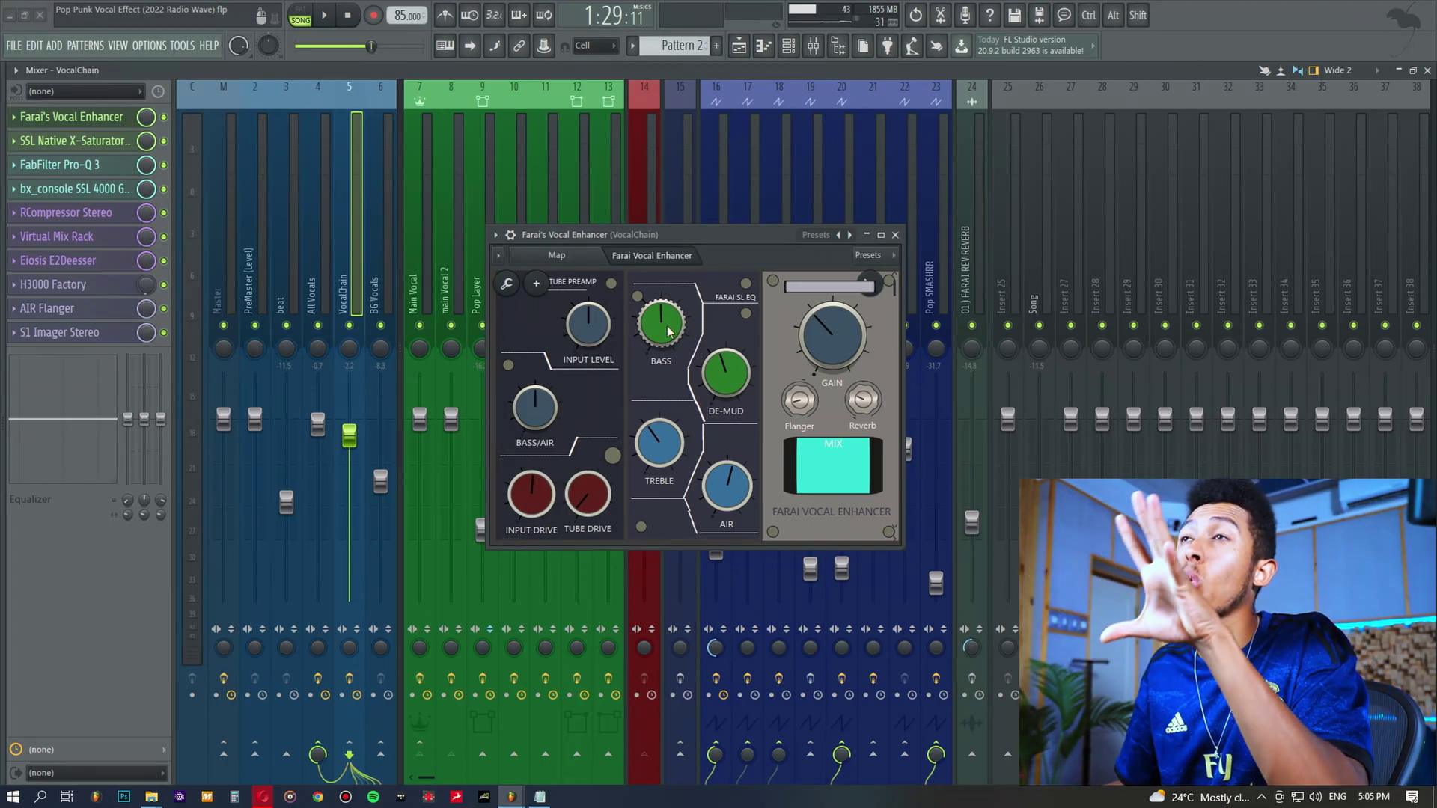
Copy DE-MUD at 44%, play the vocal, then paste 44% back into DE-MUD
drag(693, 228, 685, 253)
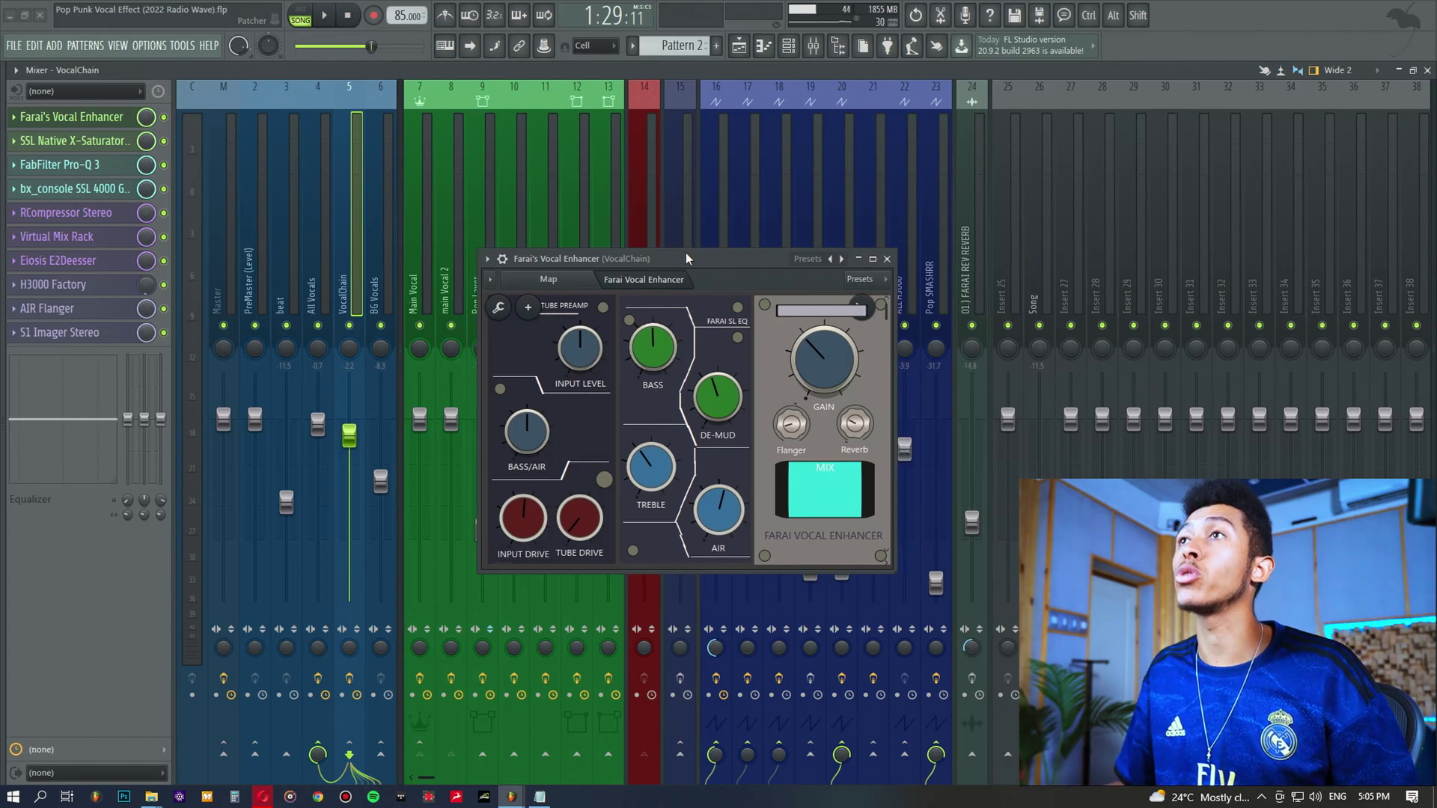
right_click(730, 410)
click(765, 460)
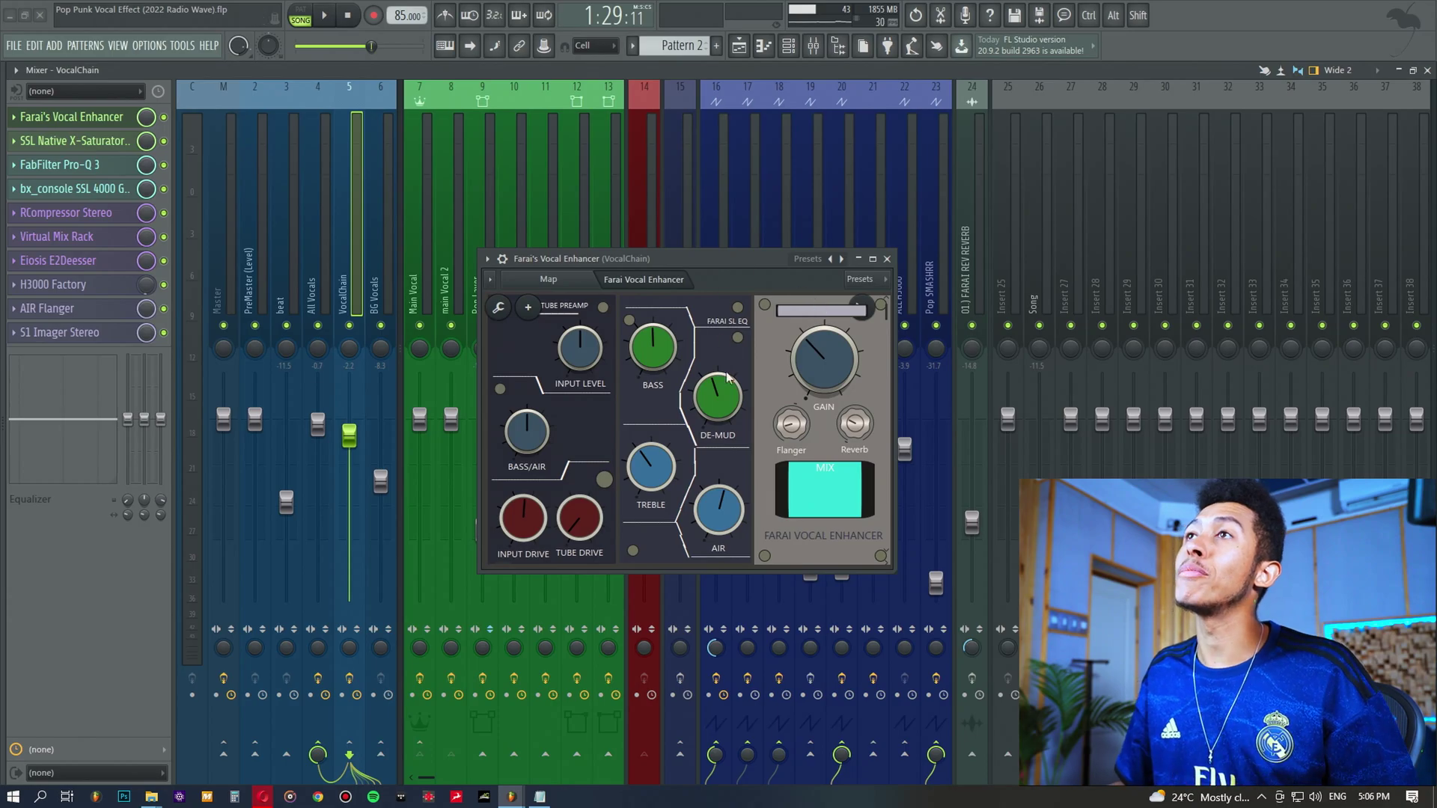
drag(747, 256, 732, 239)
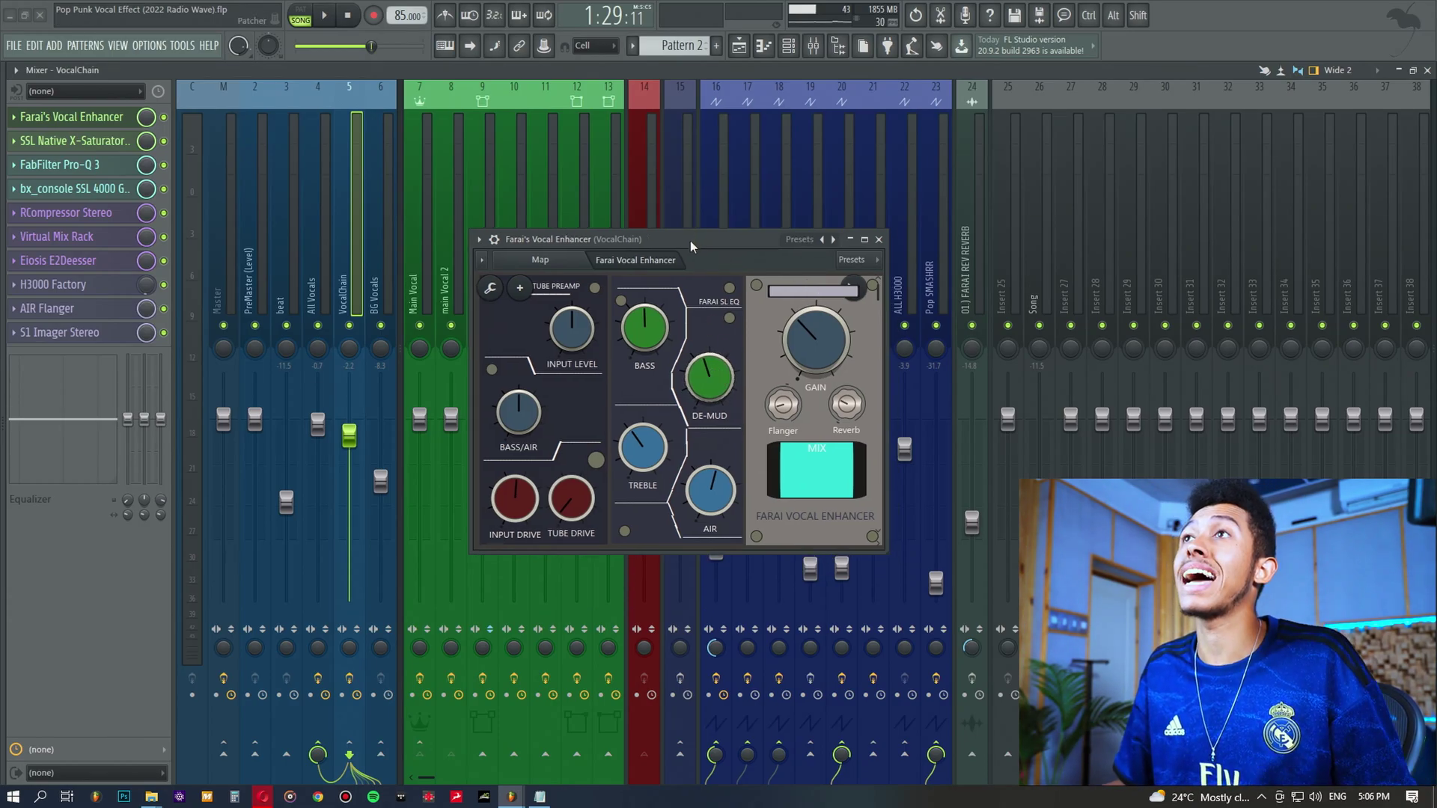
drag(690, 240, 689, 223)
key(space)
right_click(711, 360)
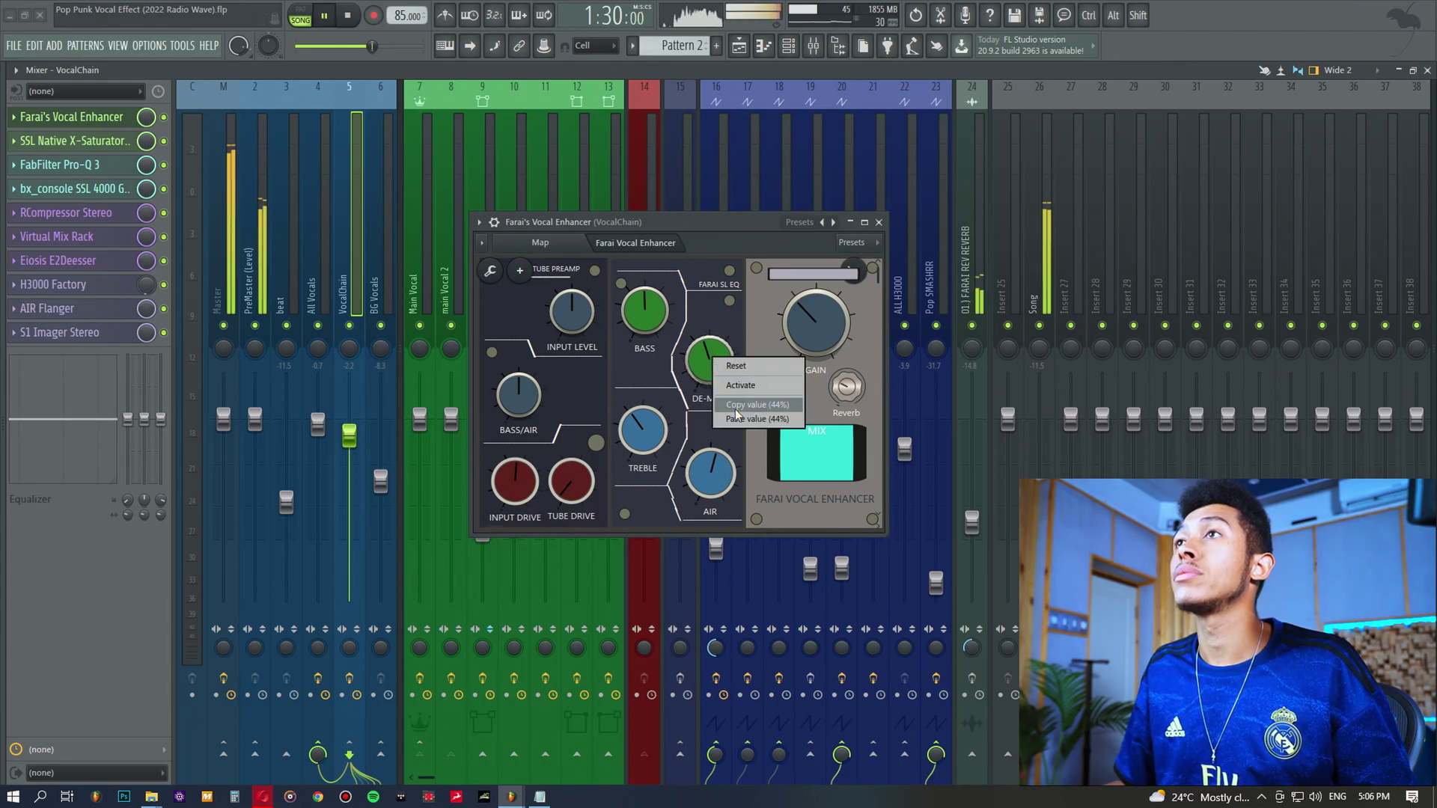
click(736, 410)
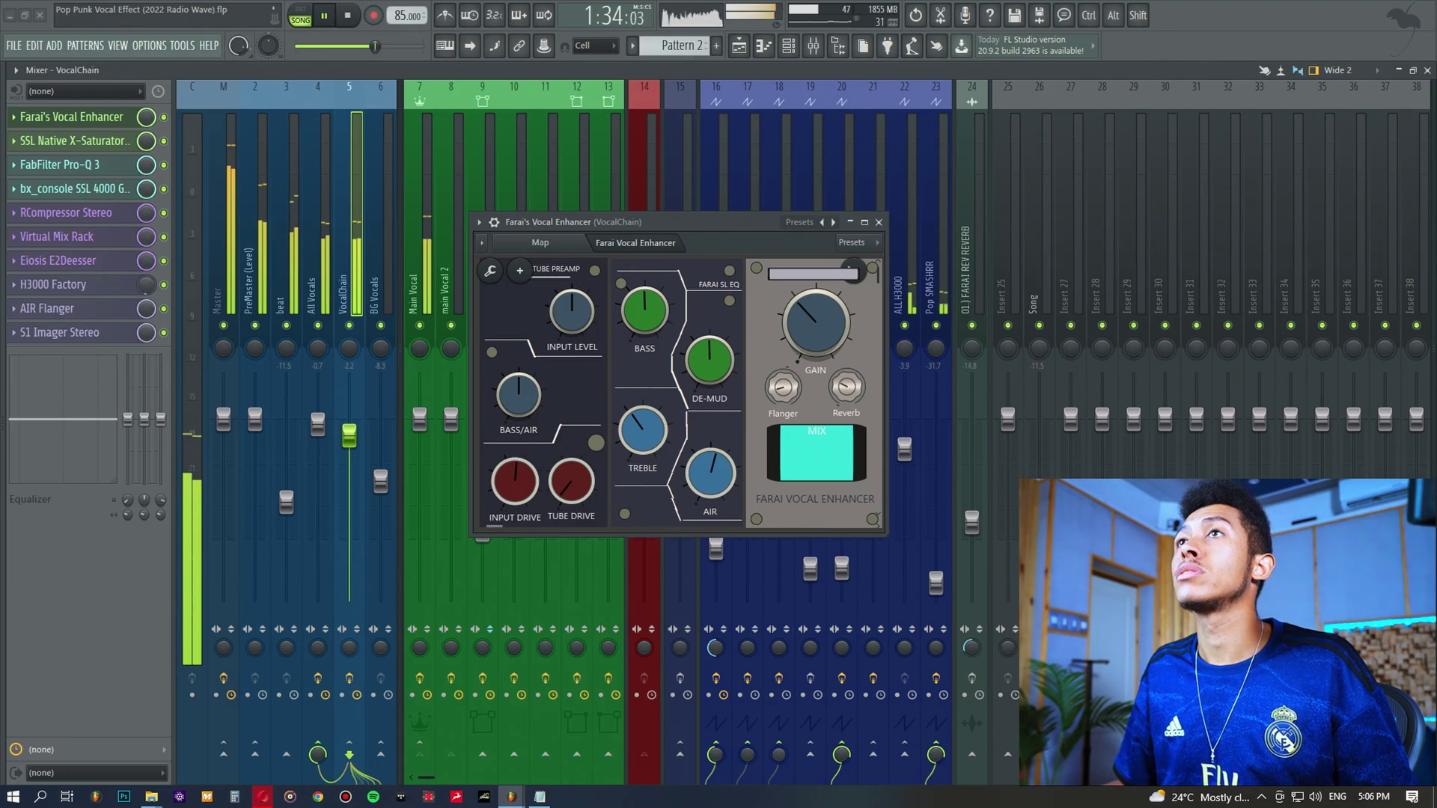
key(space)
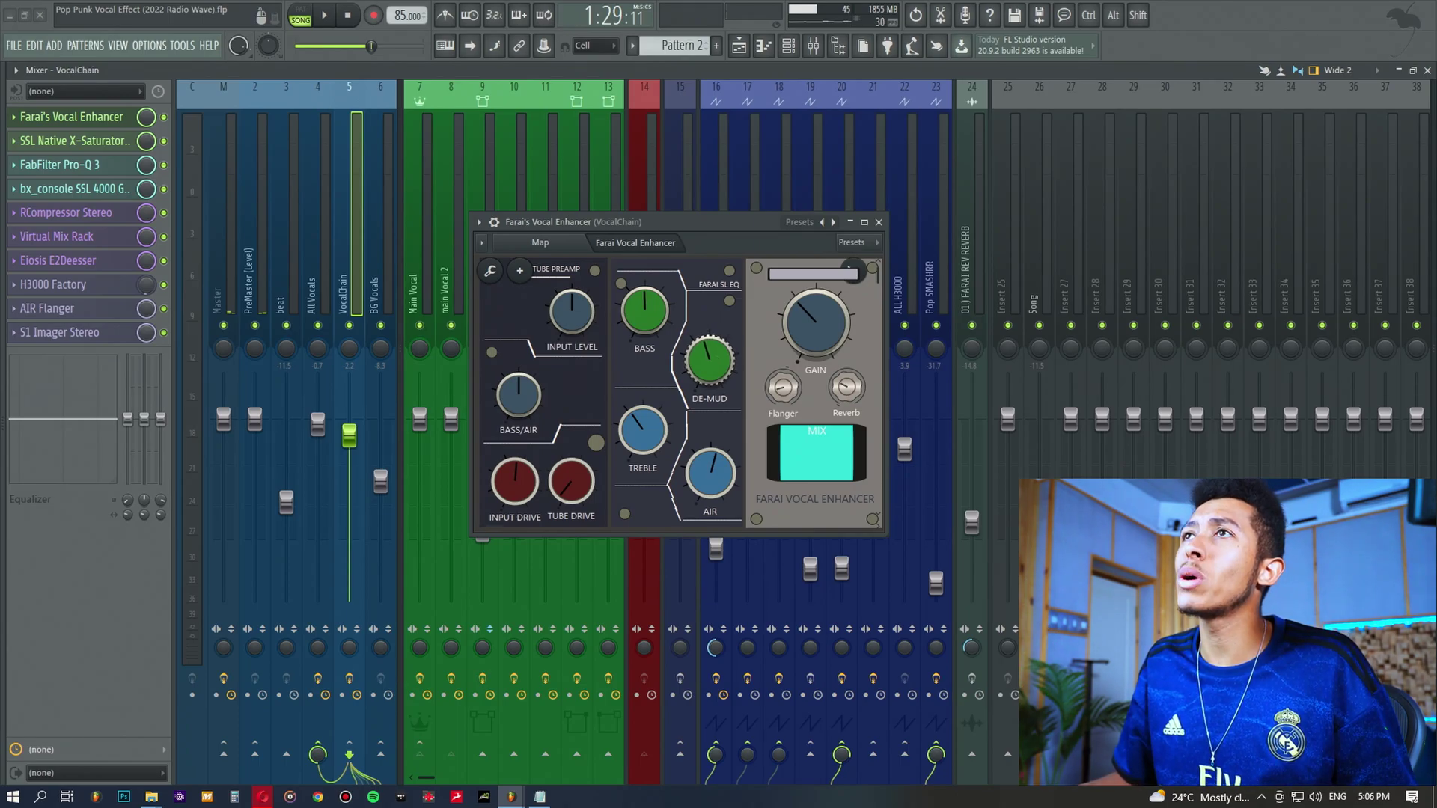
right_click(713, 356)
click(753, 415)
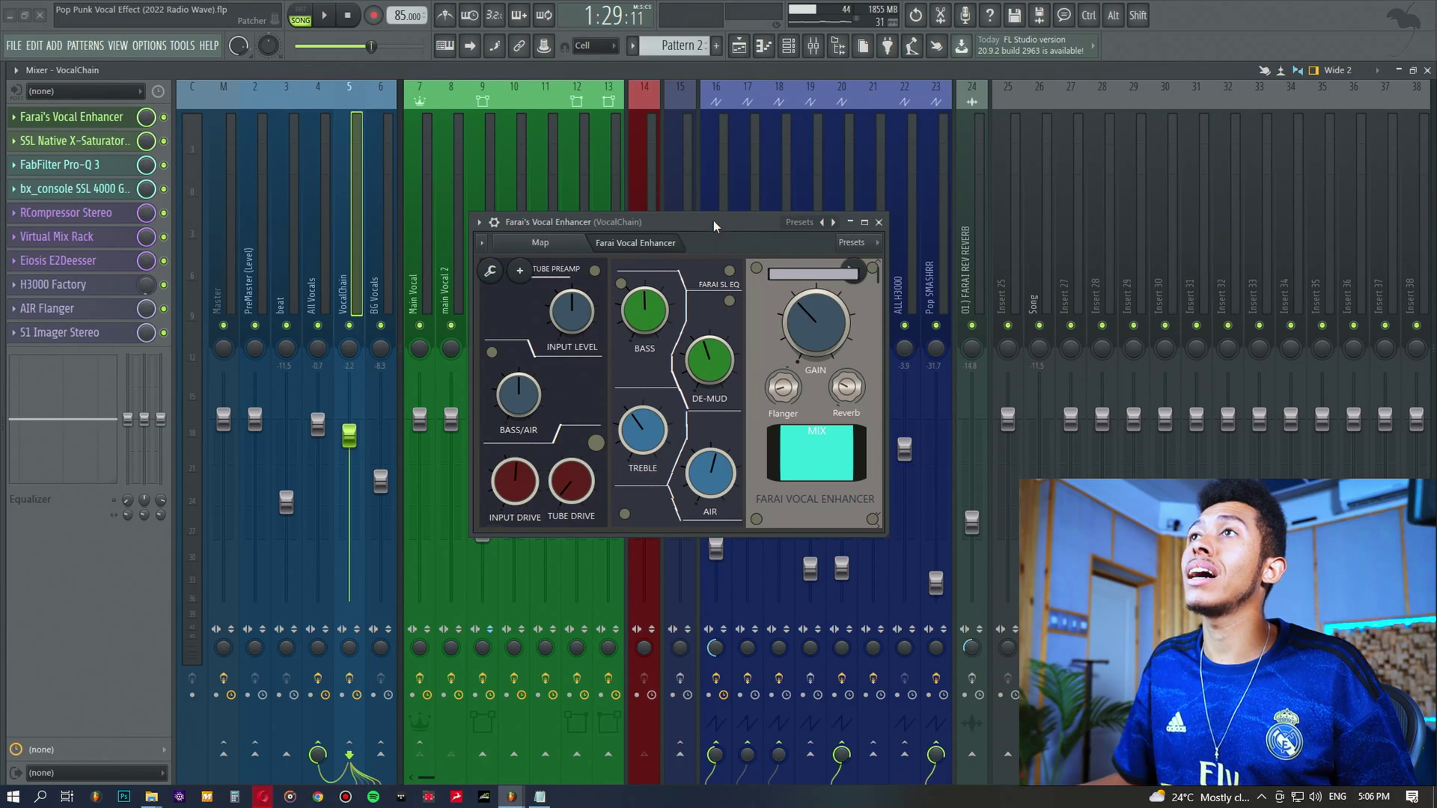
Turn DE-MUD down while the vocal plays, then restore it to 44%
drag(712, 220, 713, 209)
key(space)
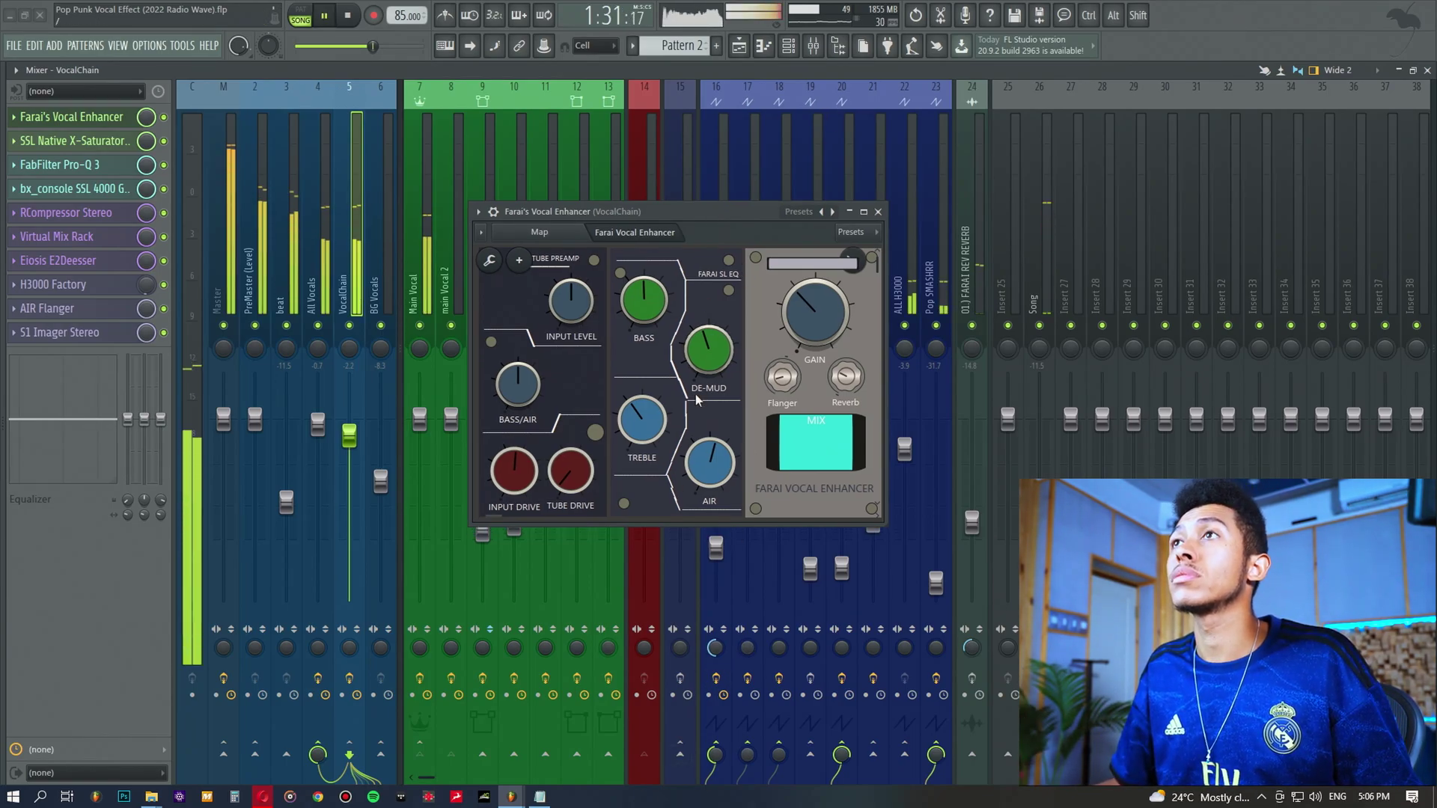
drag(708, 350, 708, 368)
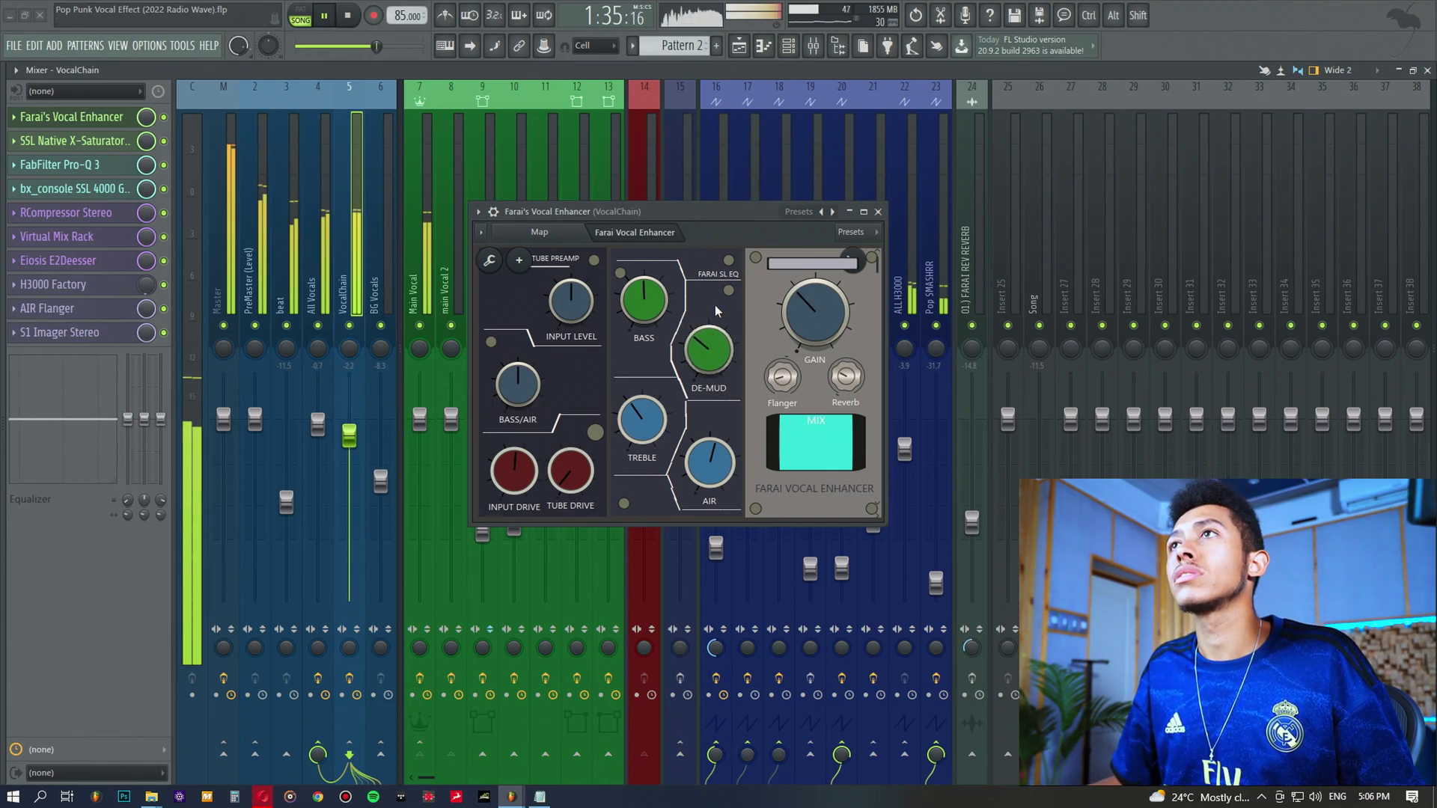
key(space)
right_click(709, 353)
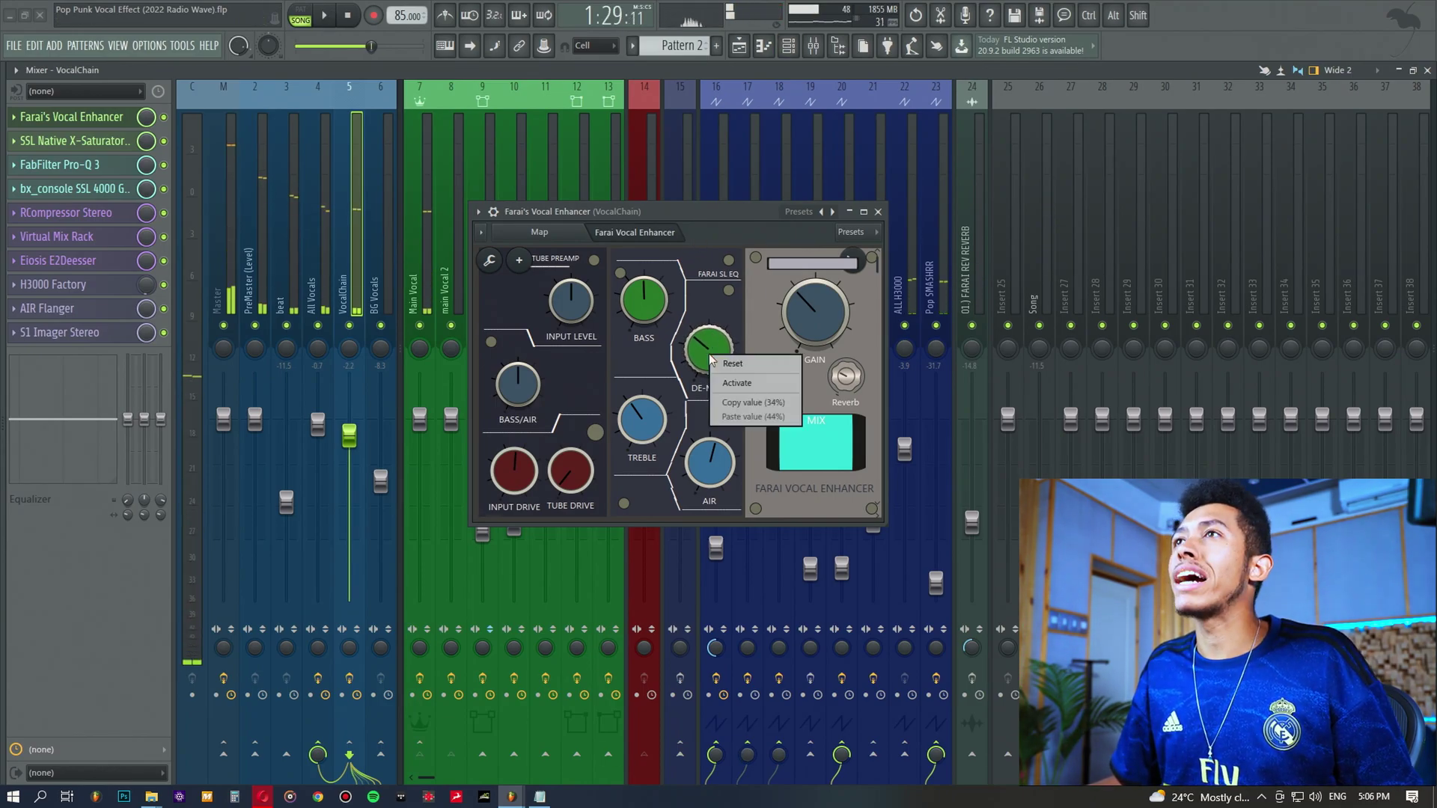
click(740, 420)
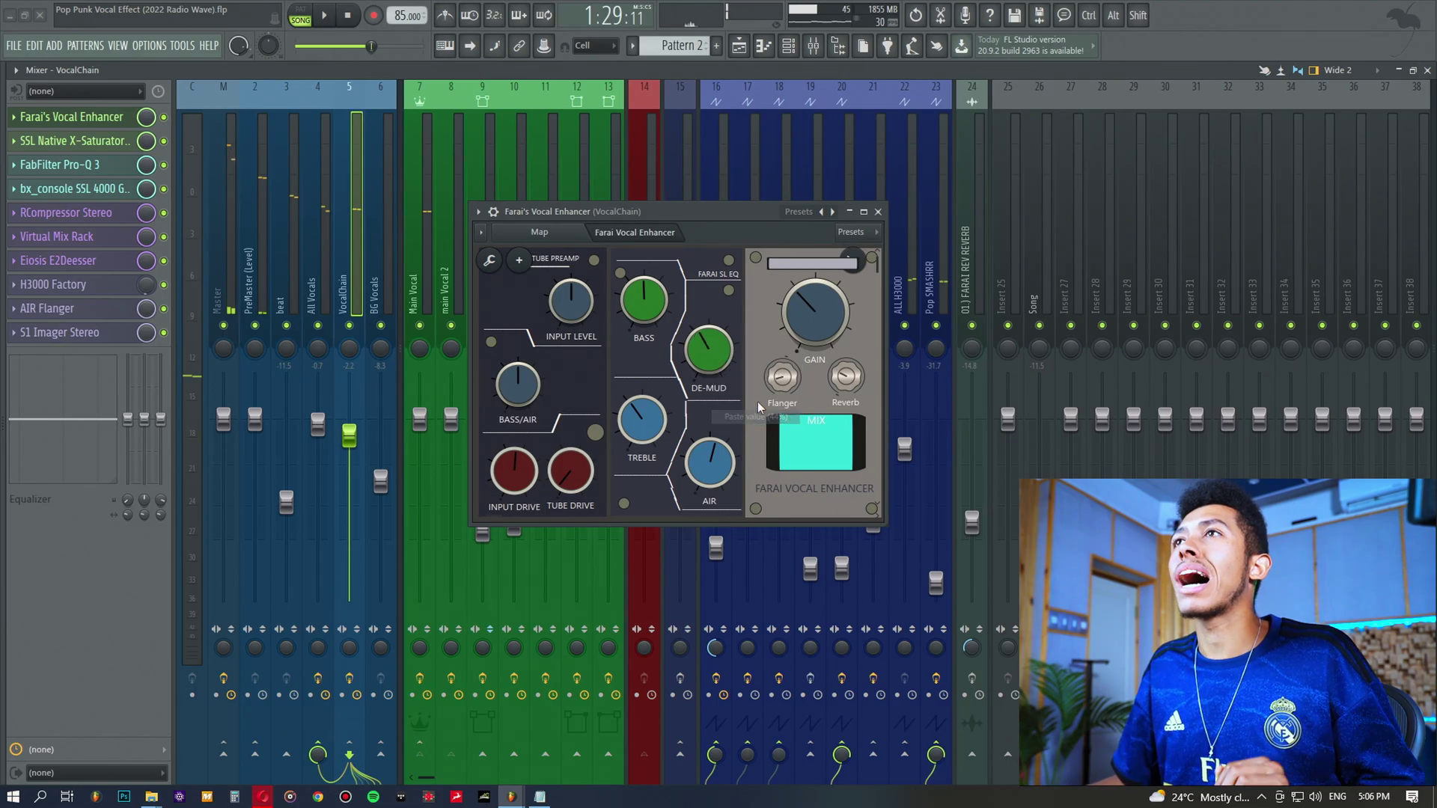
Copy the TREBLE knob's current 39% value
right_click(648, 414)
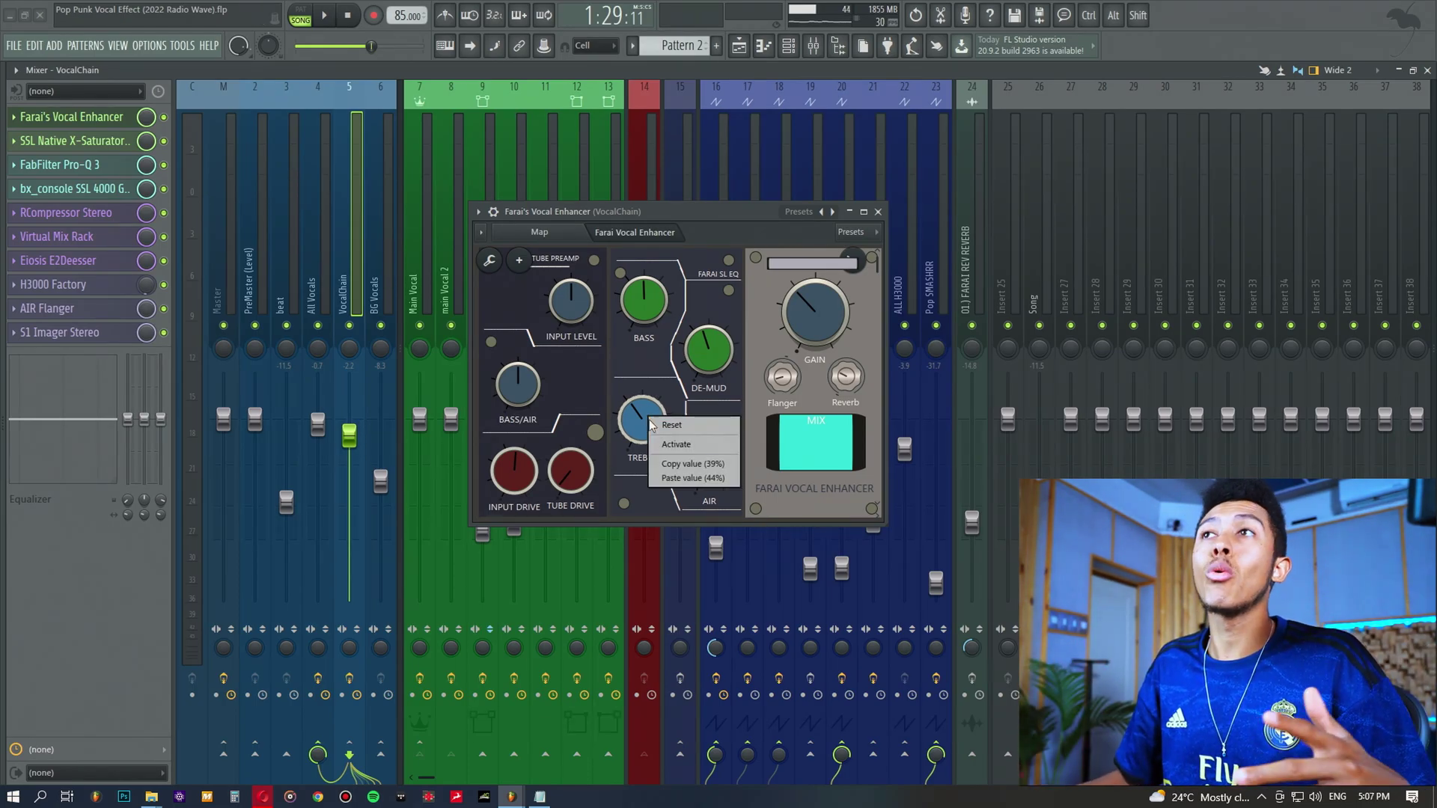
click(673, 463)
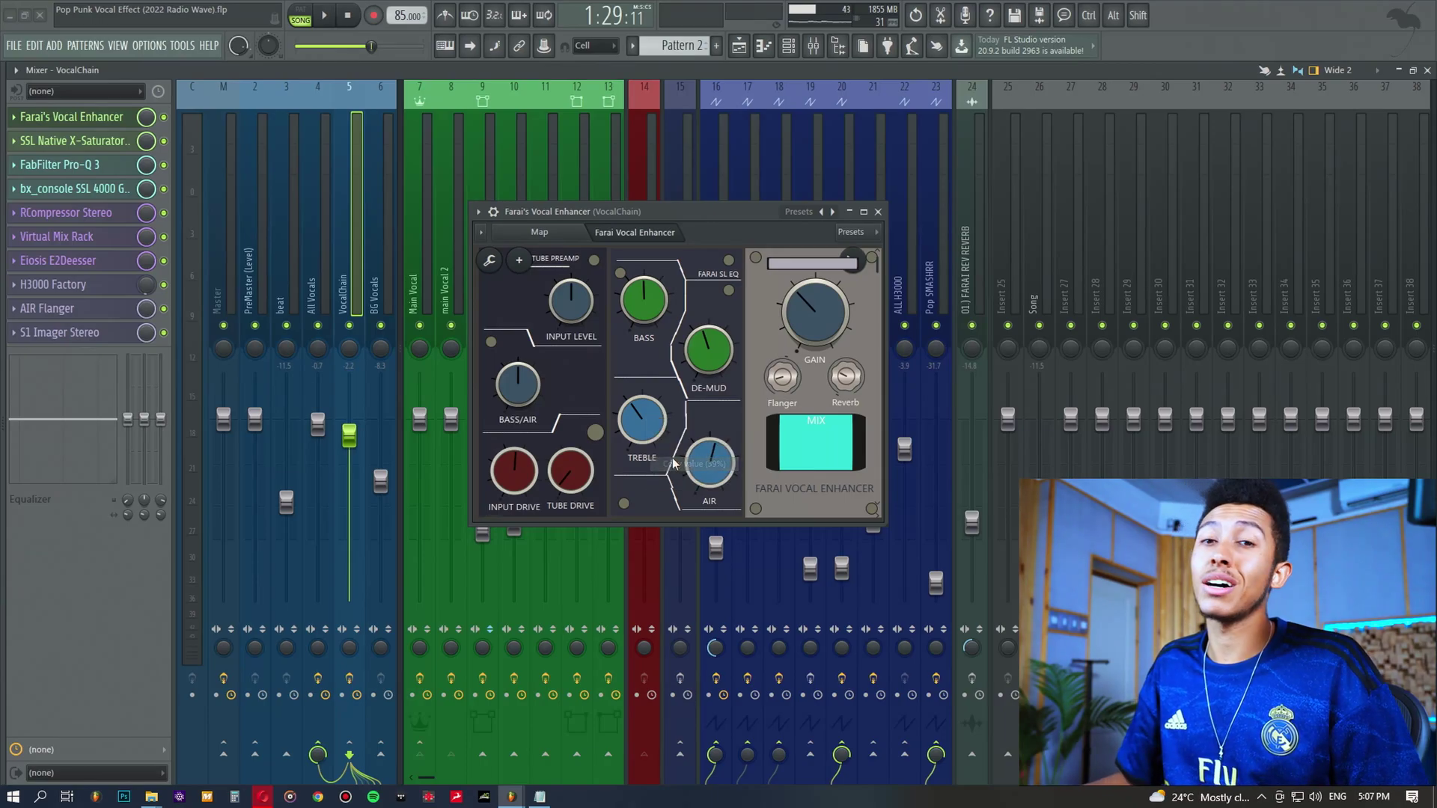
right_click(643, 414)
key(Escape)
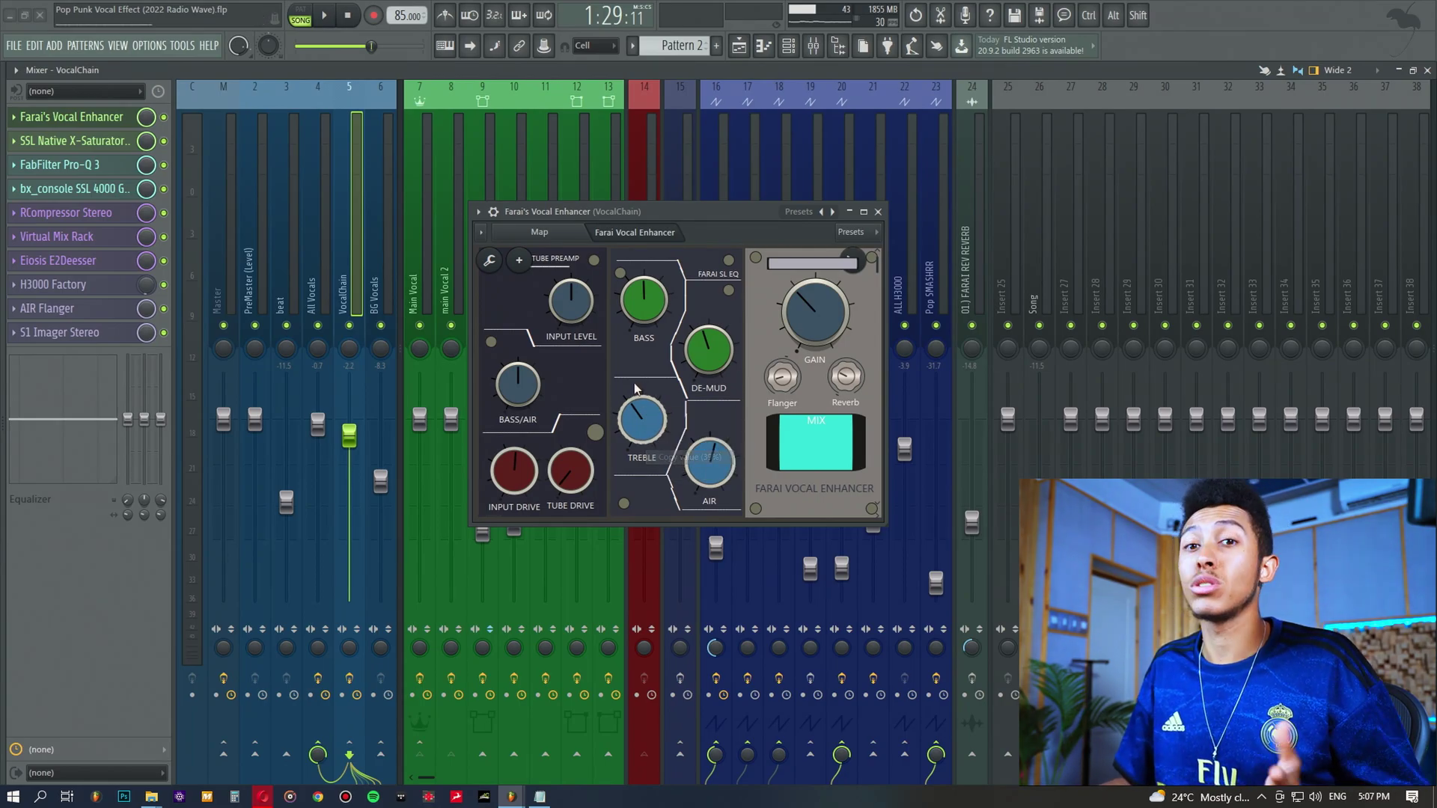
Compare a darker 34% TREBLE on the playing vocal, then paste back 39%
key(space)
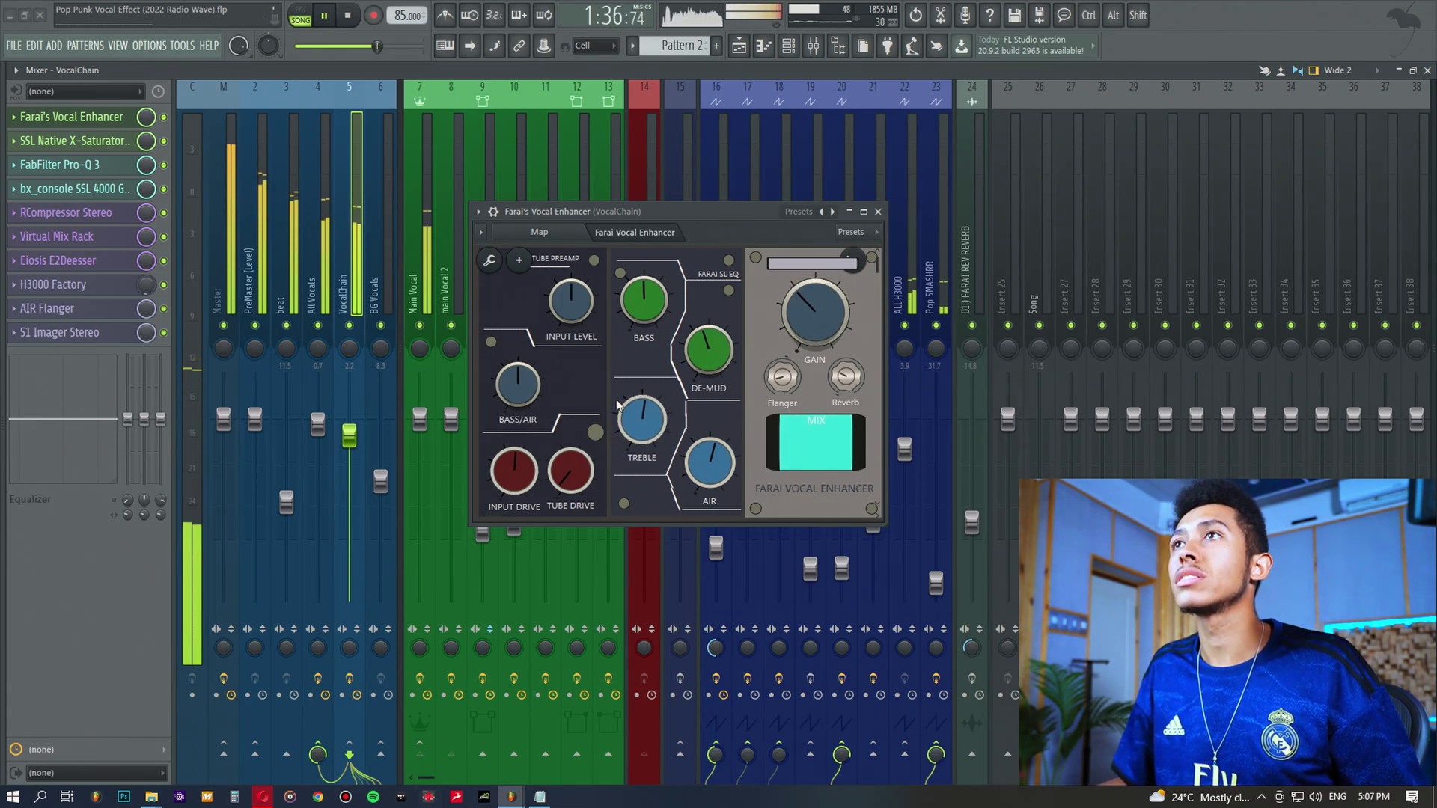
drag(617, 405, 619, 420)
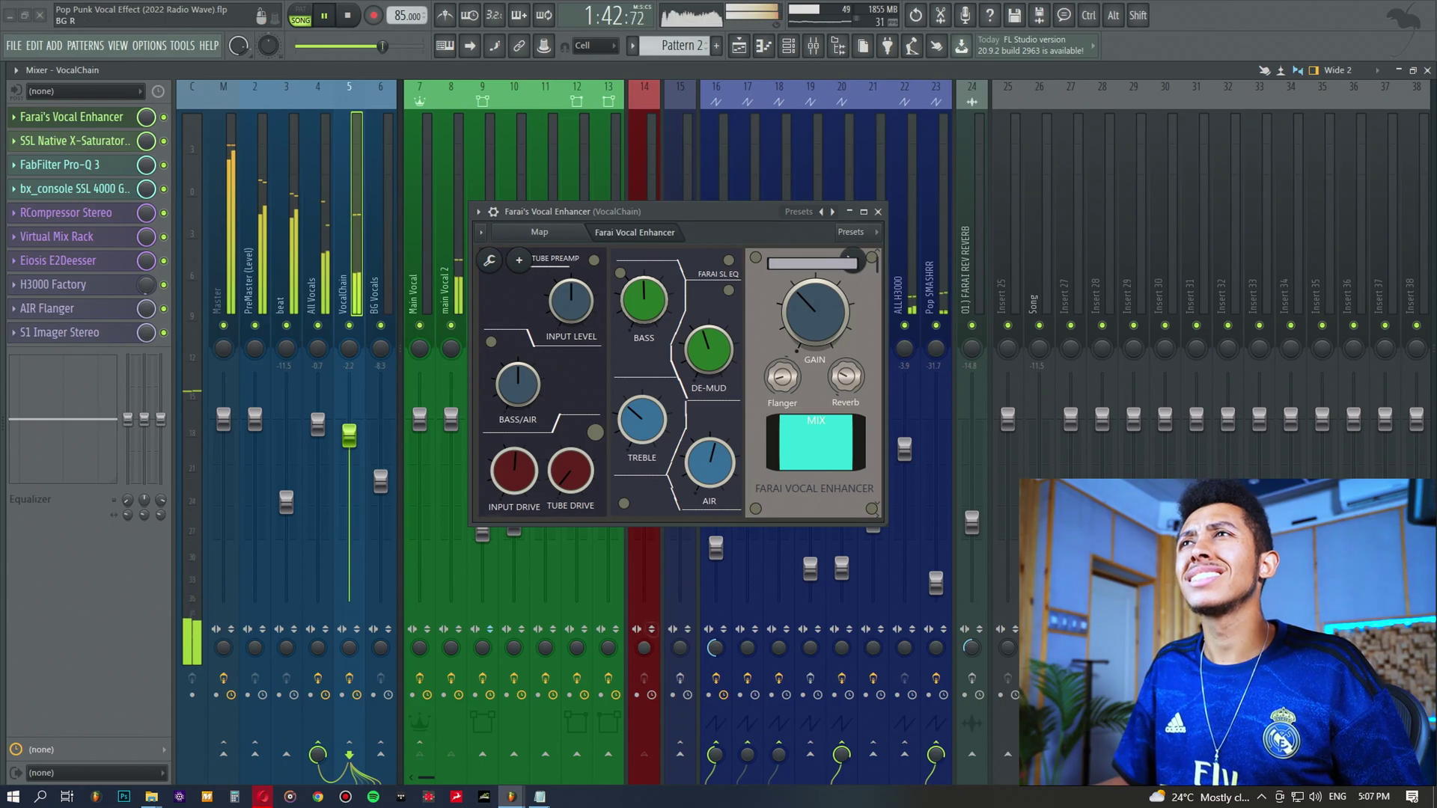
key(space)
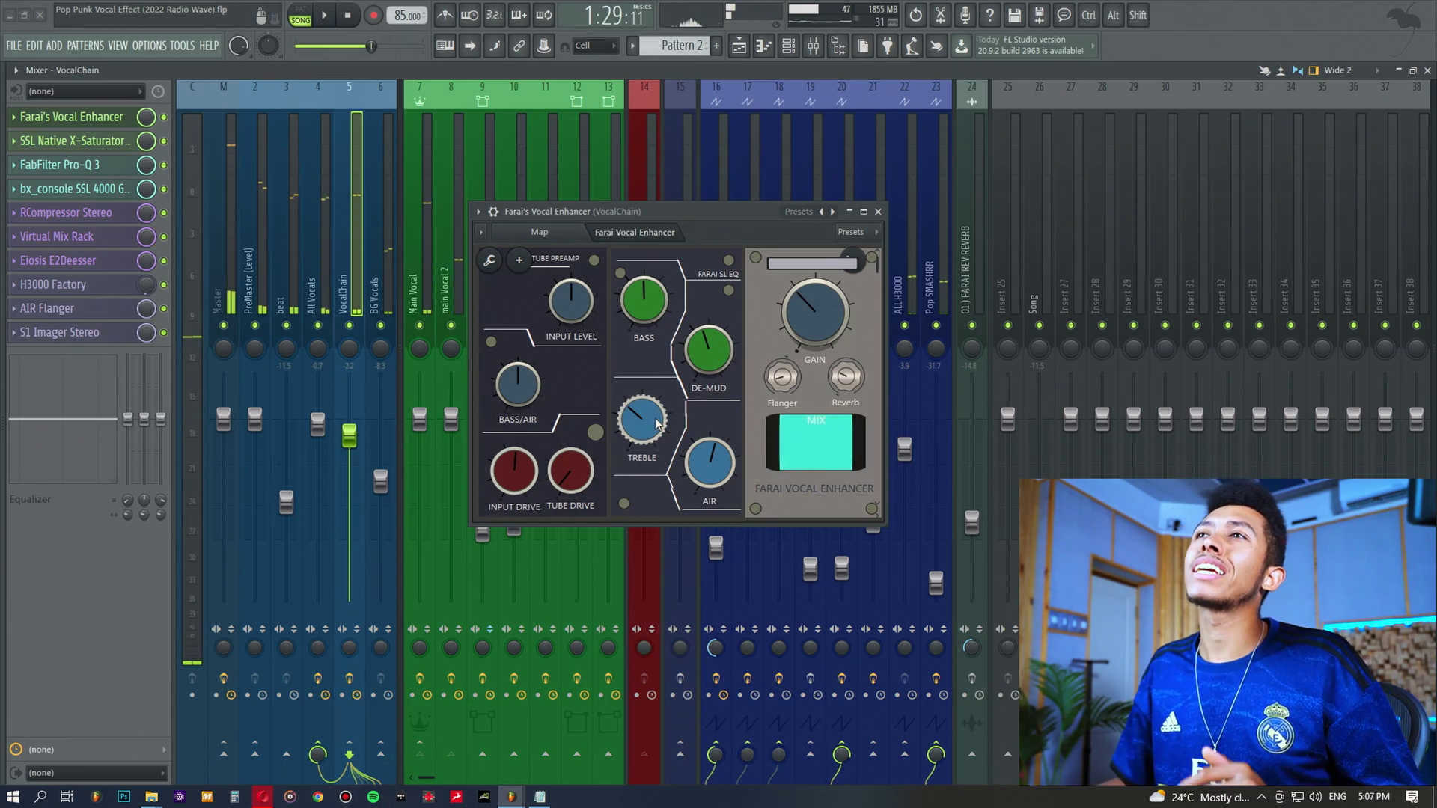
right_click(656, 423)
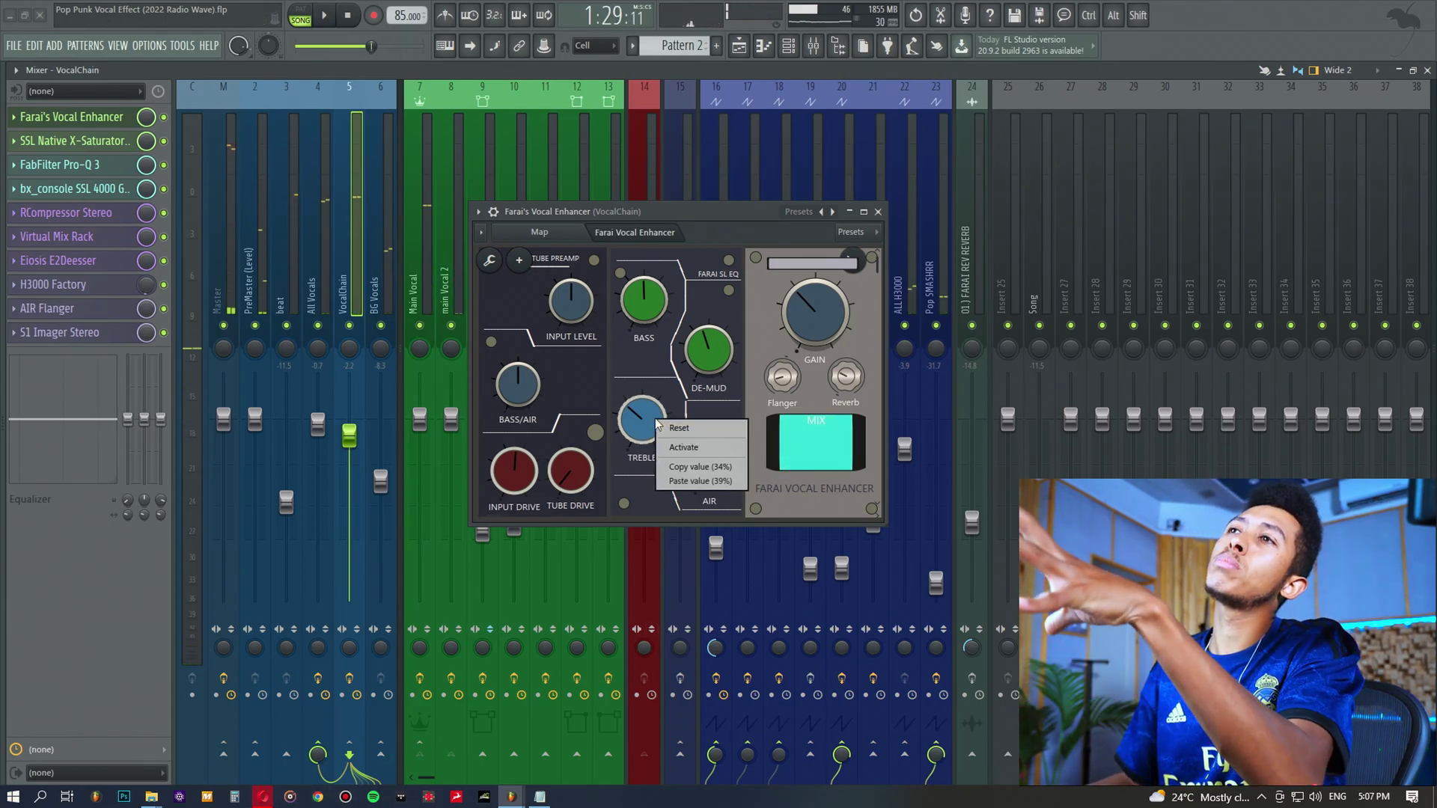
click(678, 482)
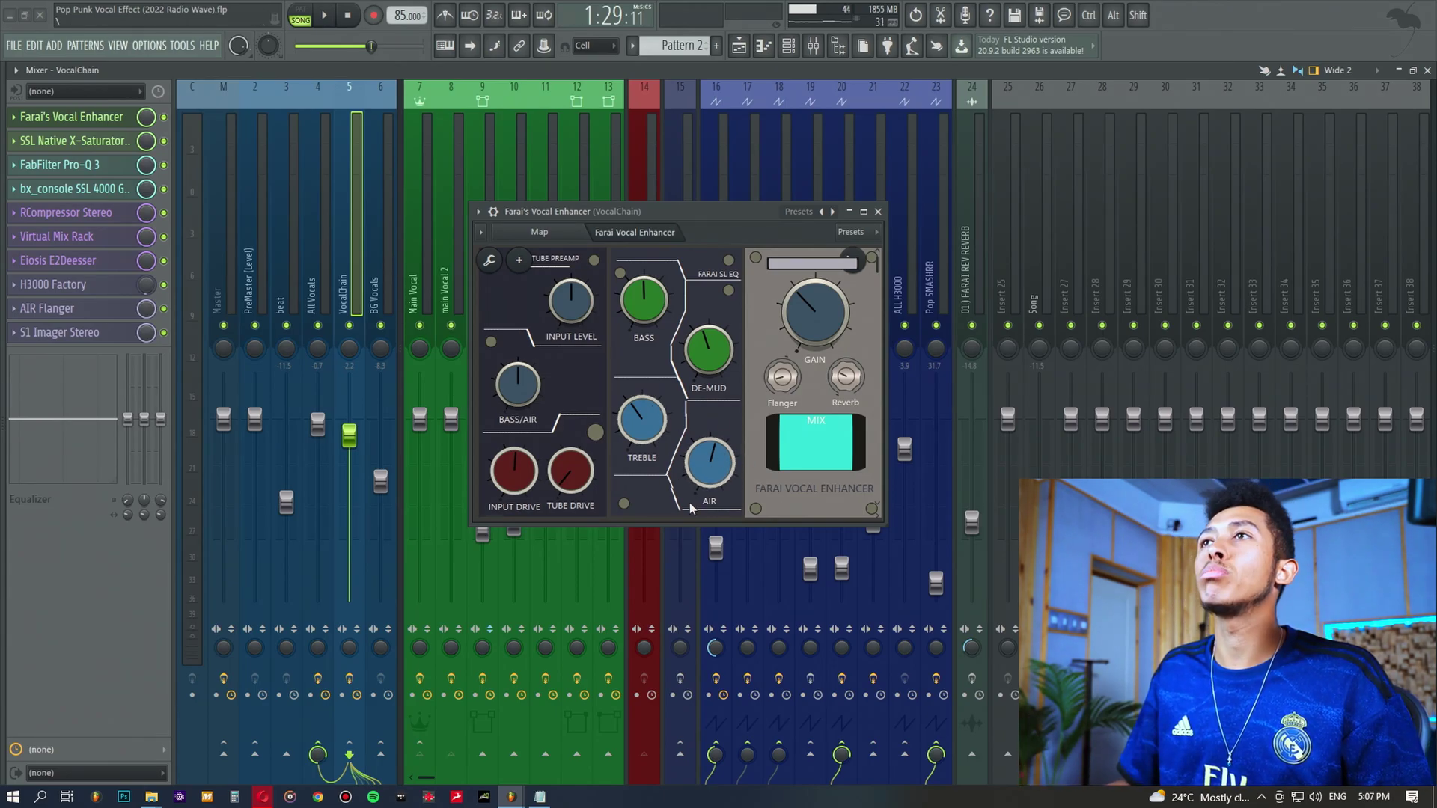
Copy the AIR knob's current 55% value
right_click(712, 466)
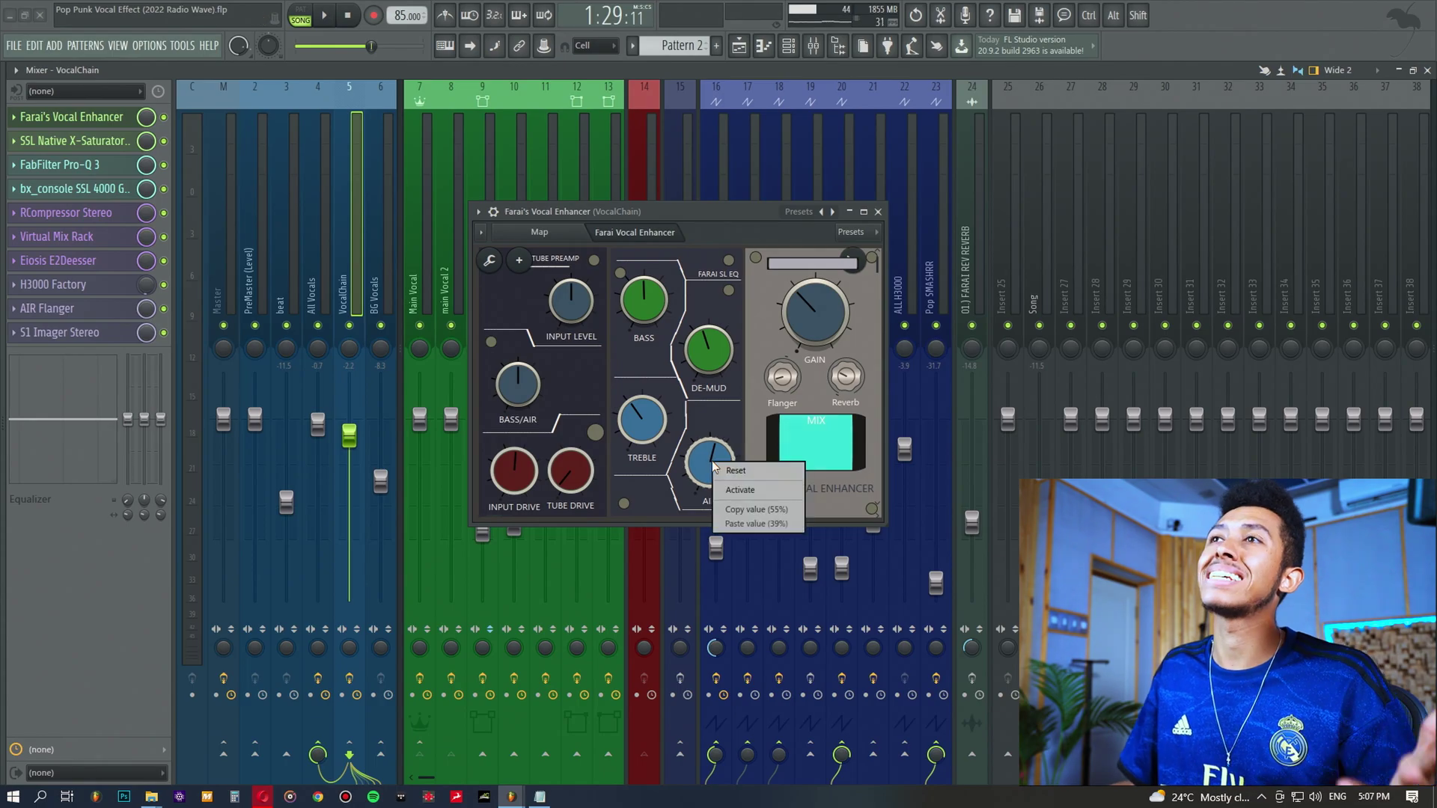
click(750, 523)
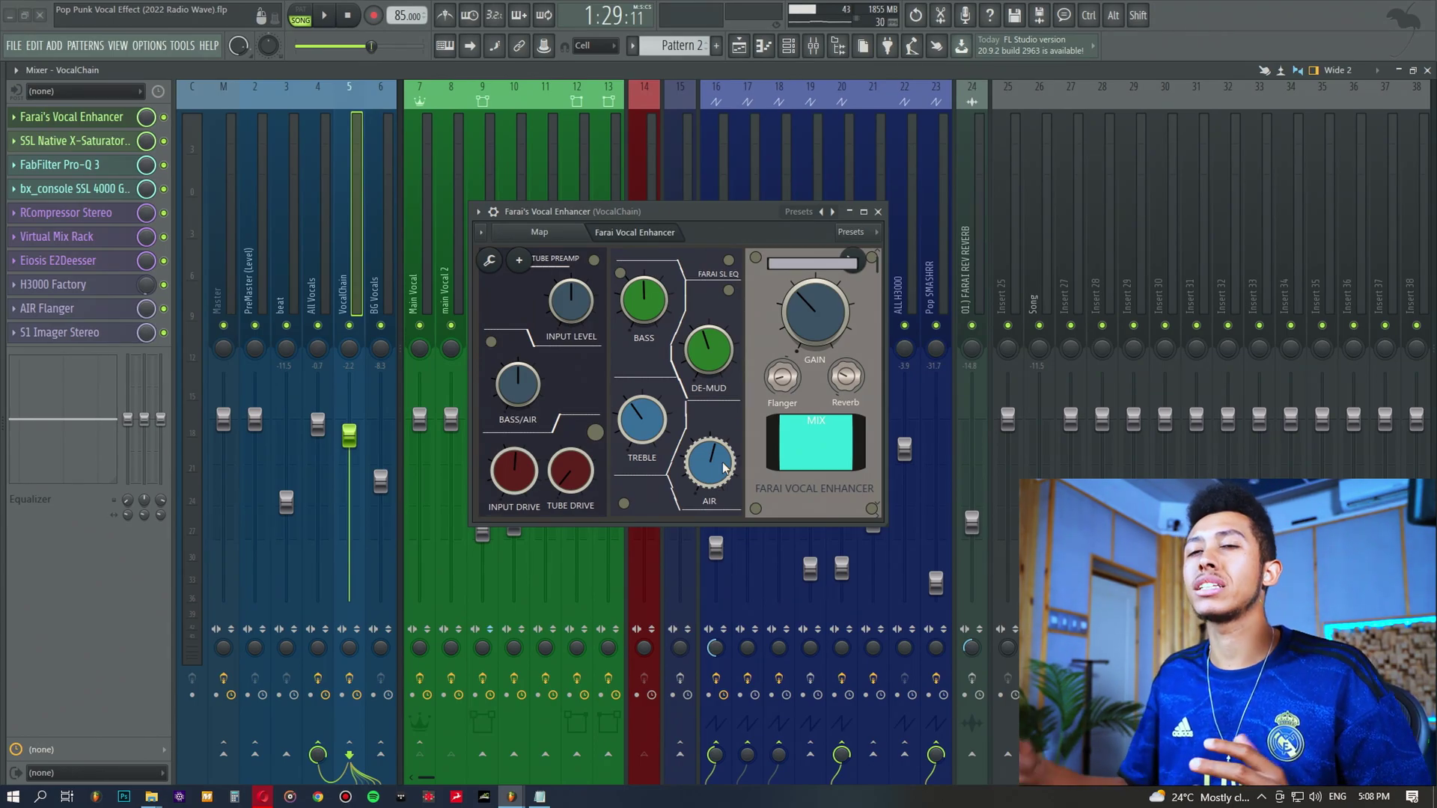
right_click(725, 468)
click(739, 514)
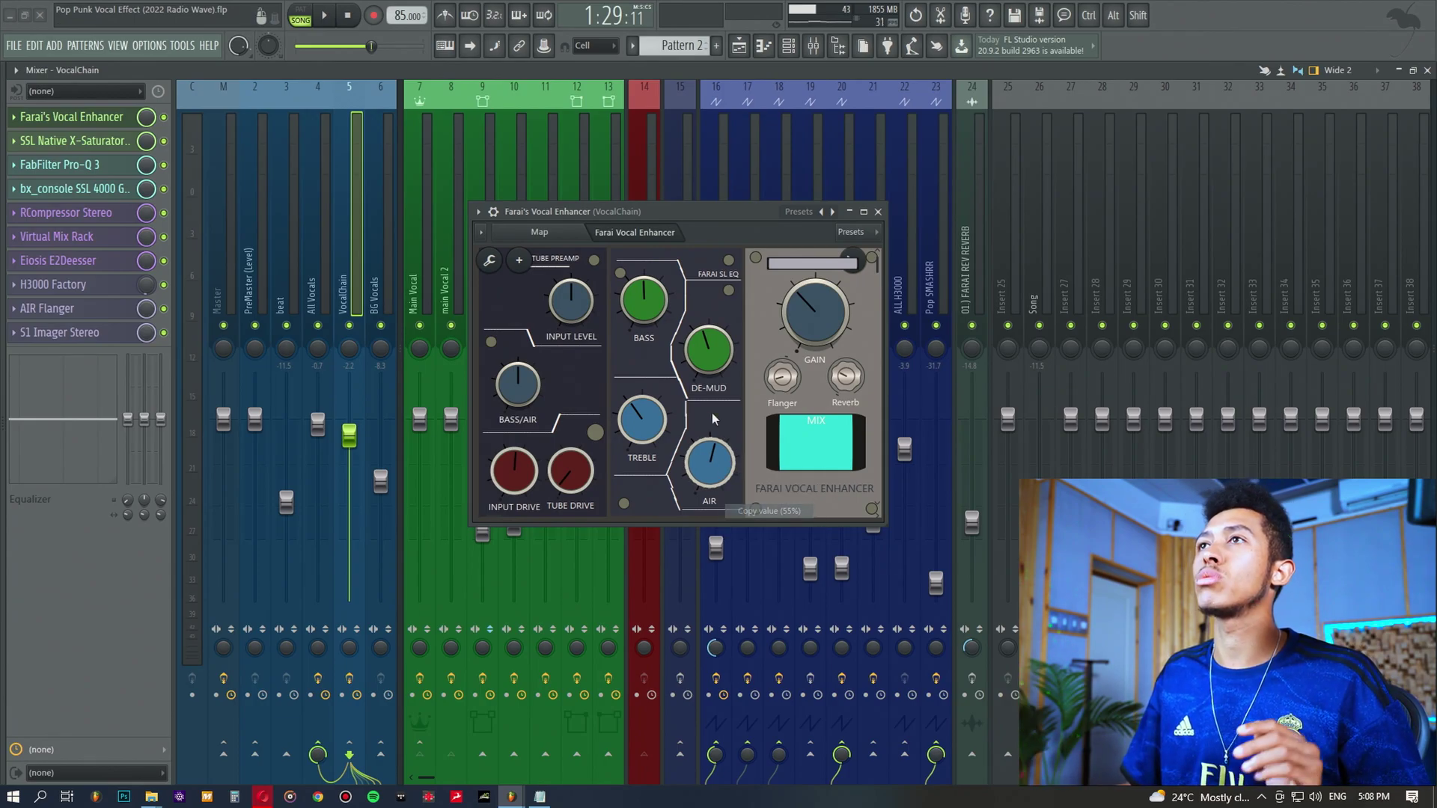
Audition AIR on the playing vocal, then paste the stored 55% back
key(space)
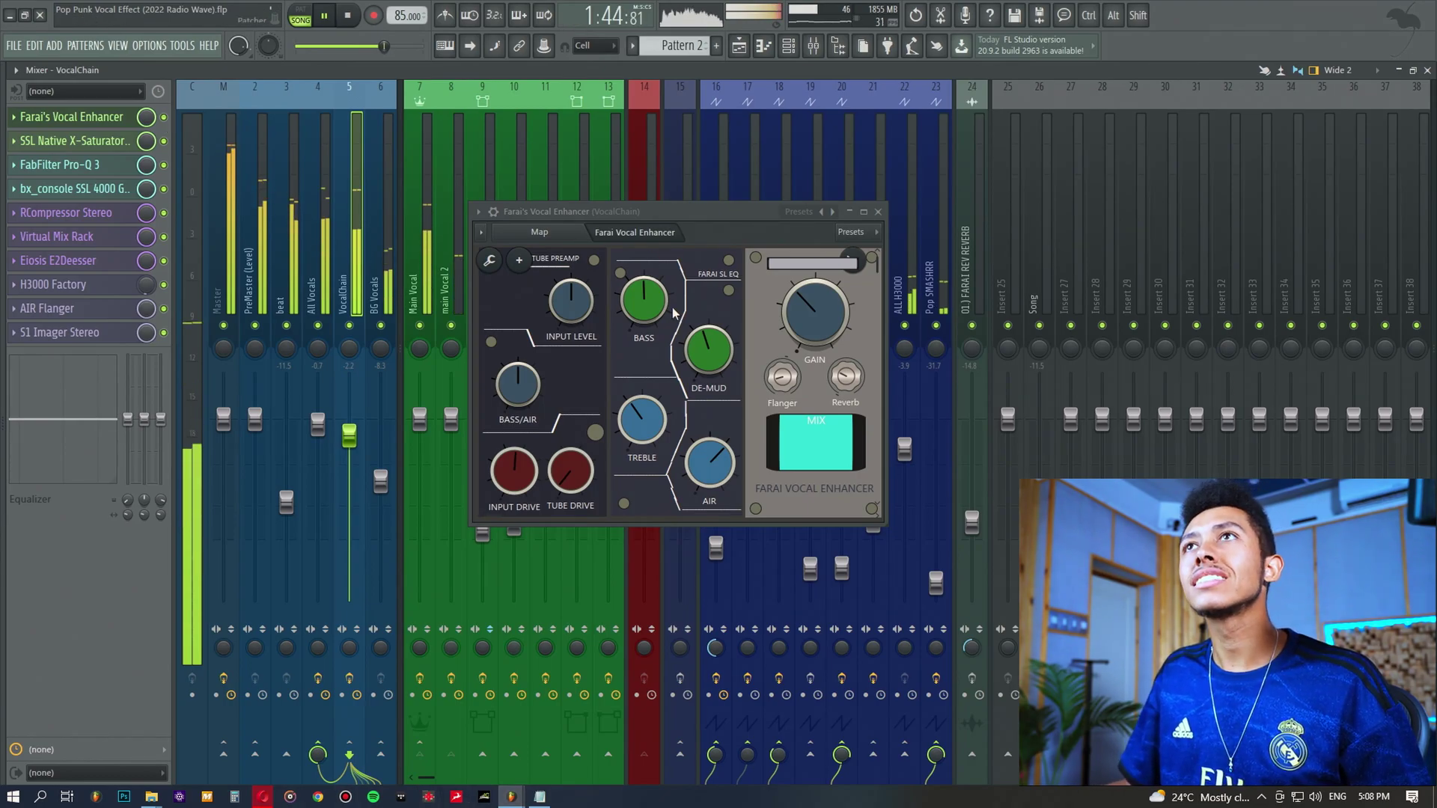
key(space)
right_click(711, 457)
click(752, 516)
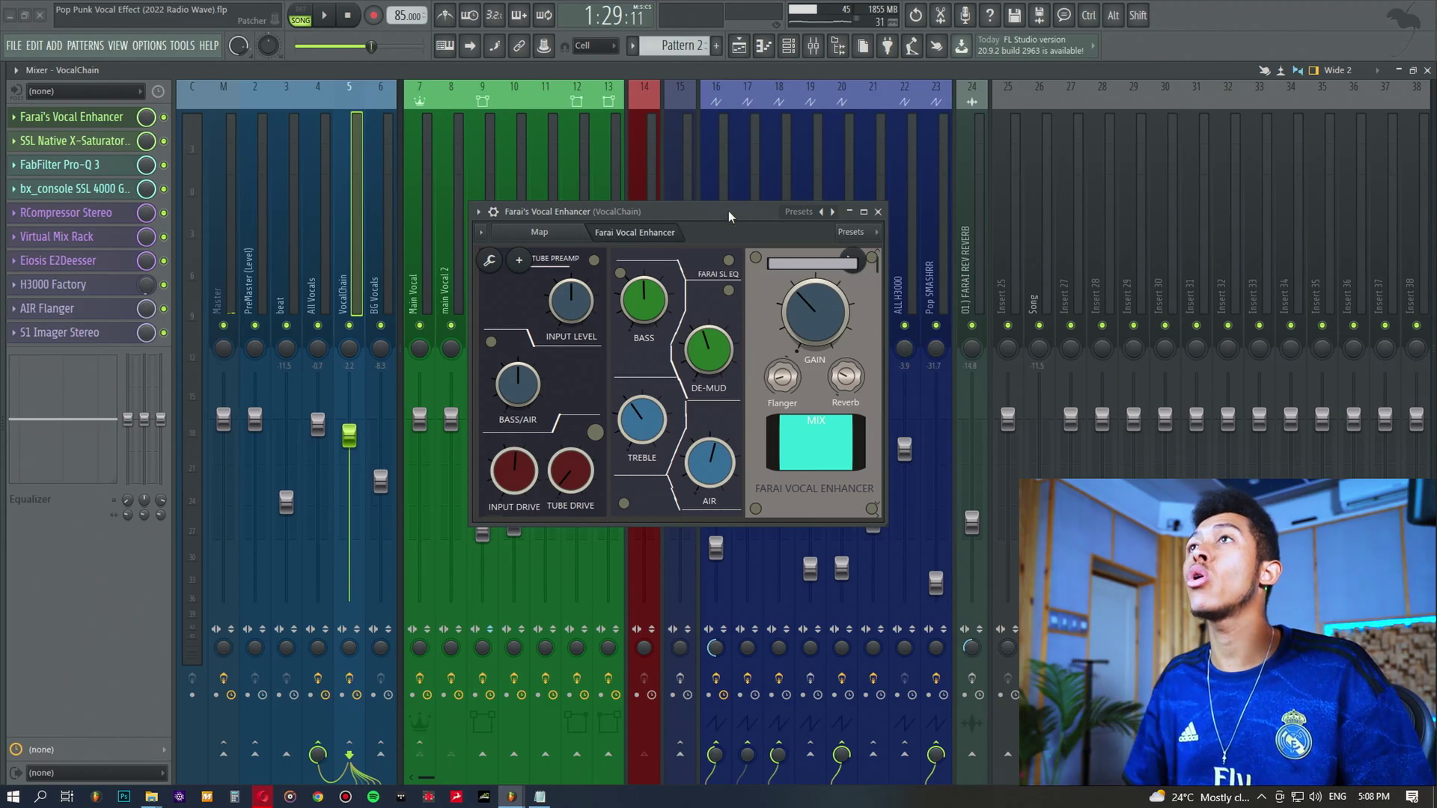
Shift the Farai's Vocal Enhancer window a little to the right over the mixer
drag(722, 211, 707, 196)
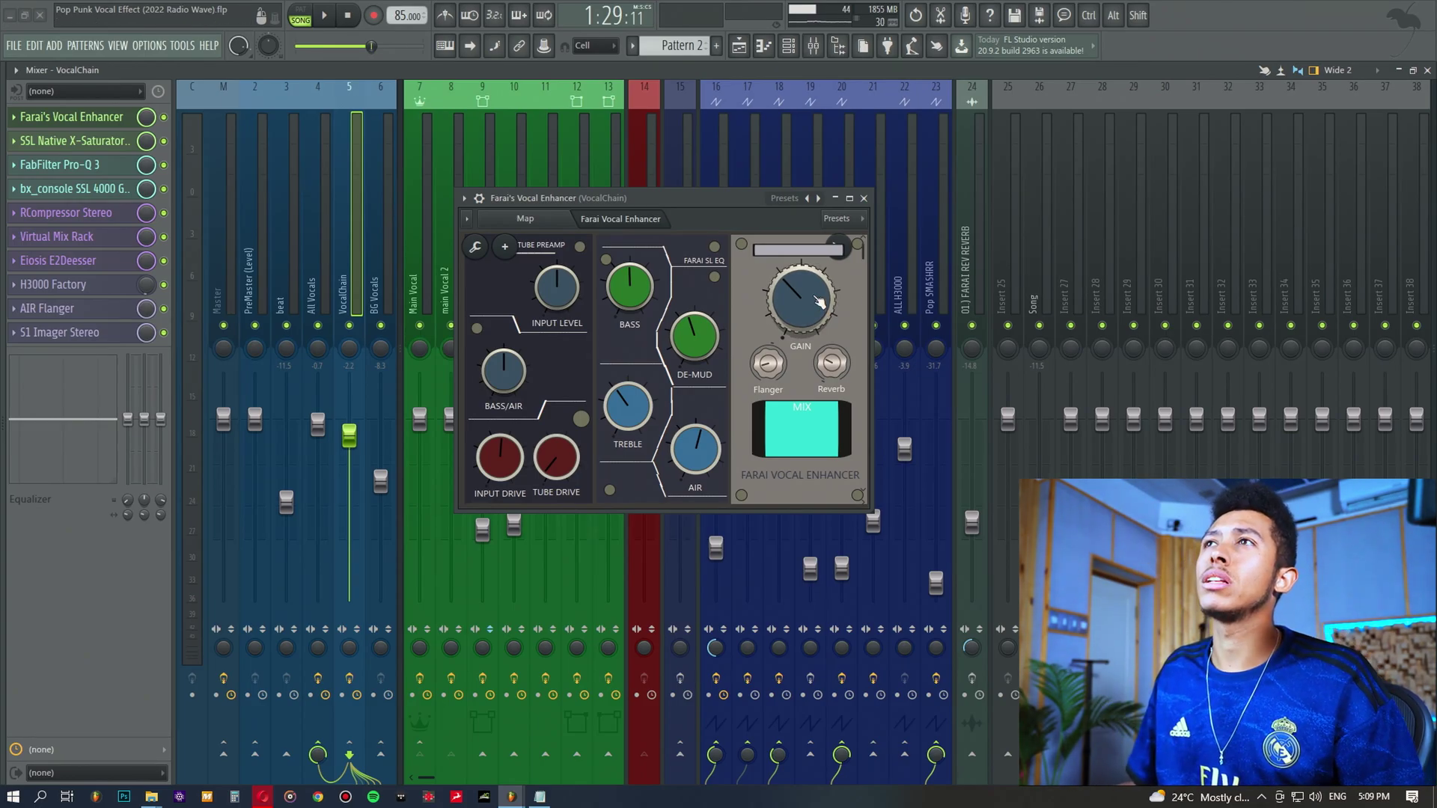
drag(732, 199, 765, 199)
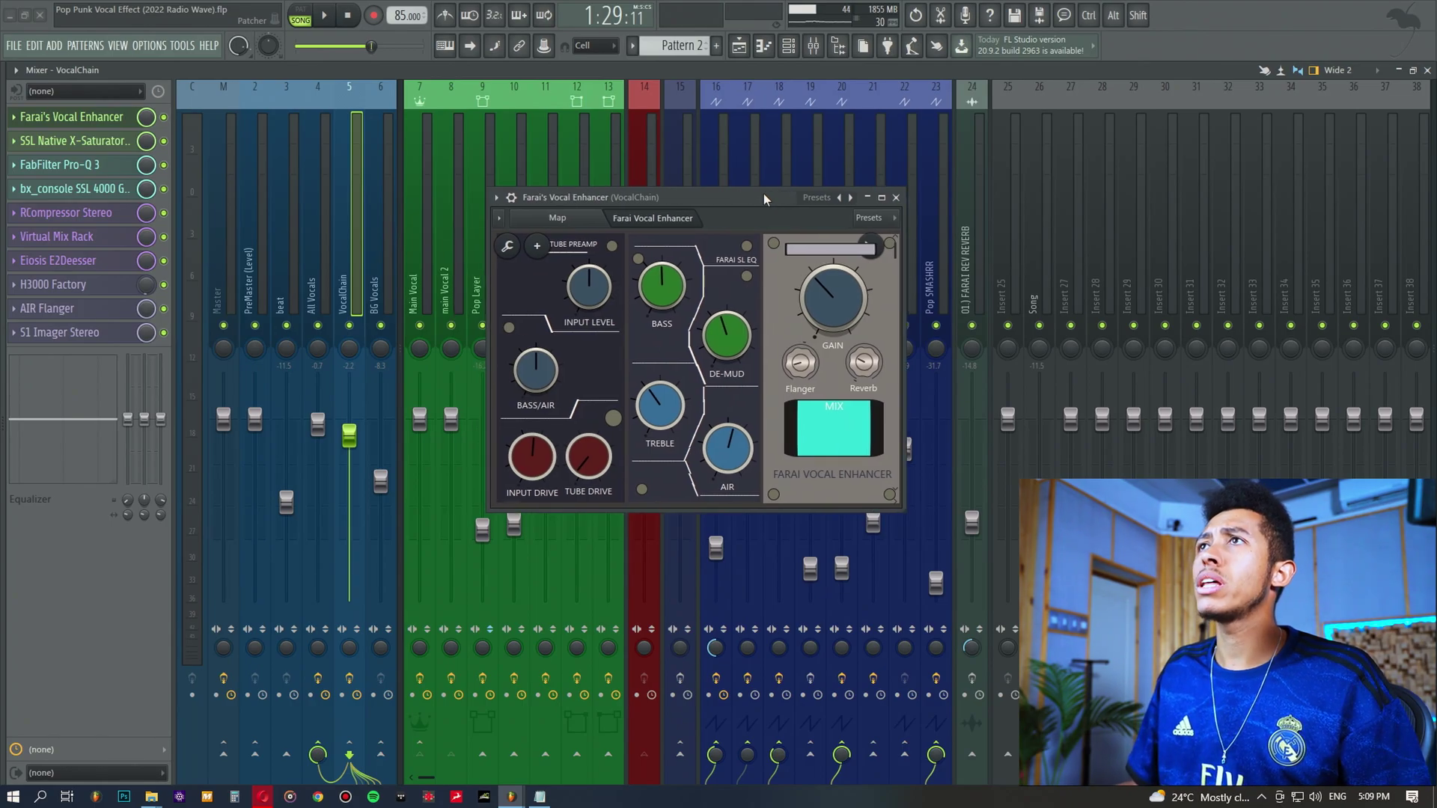
Copy the Flanger's 16% value and drop it to 0% for auditioning
right_click(800, 362)
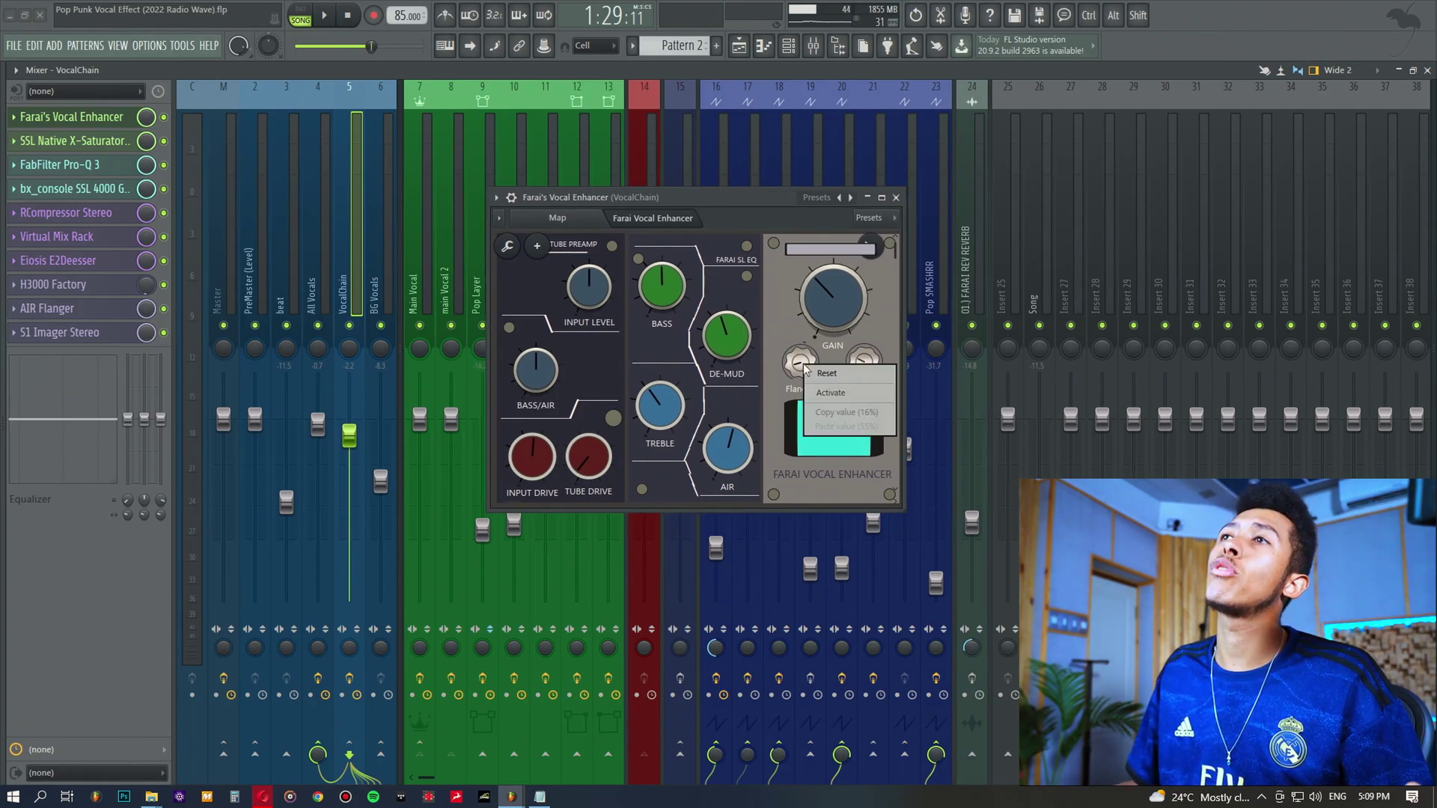
click(839, 372)
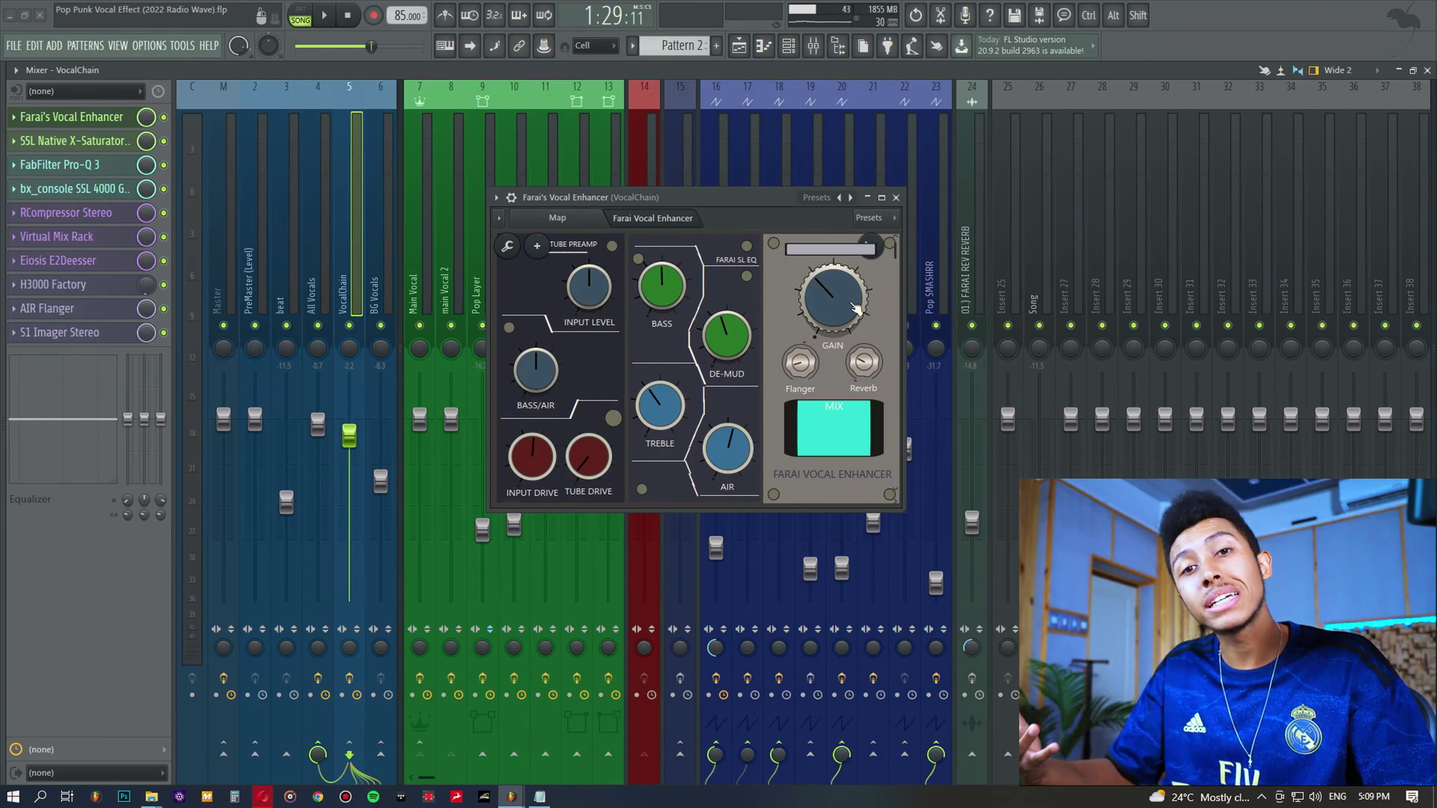
right_click(806, 365)
click(807, 353)
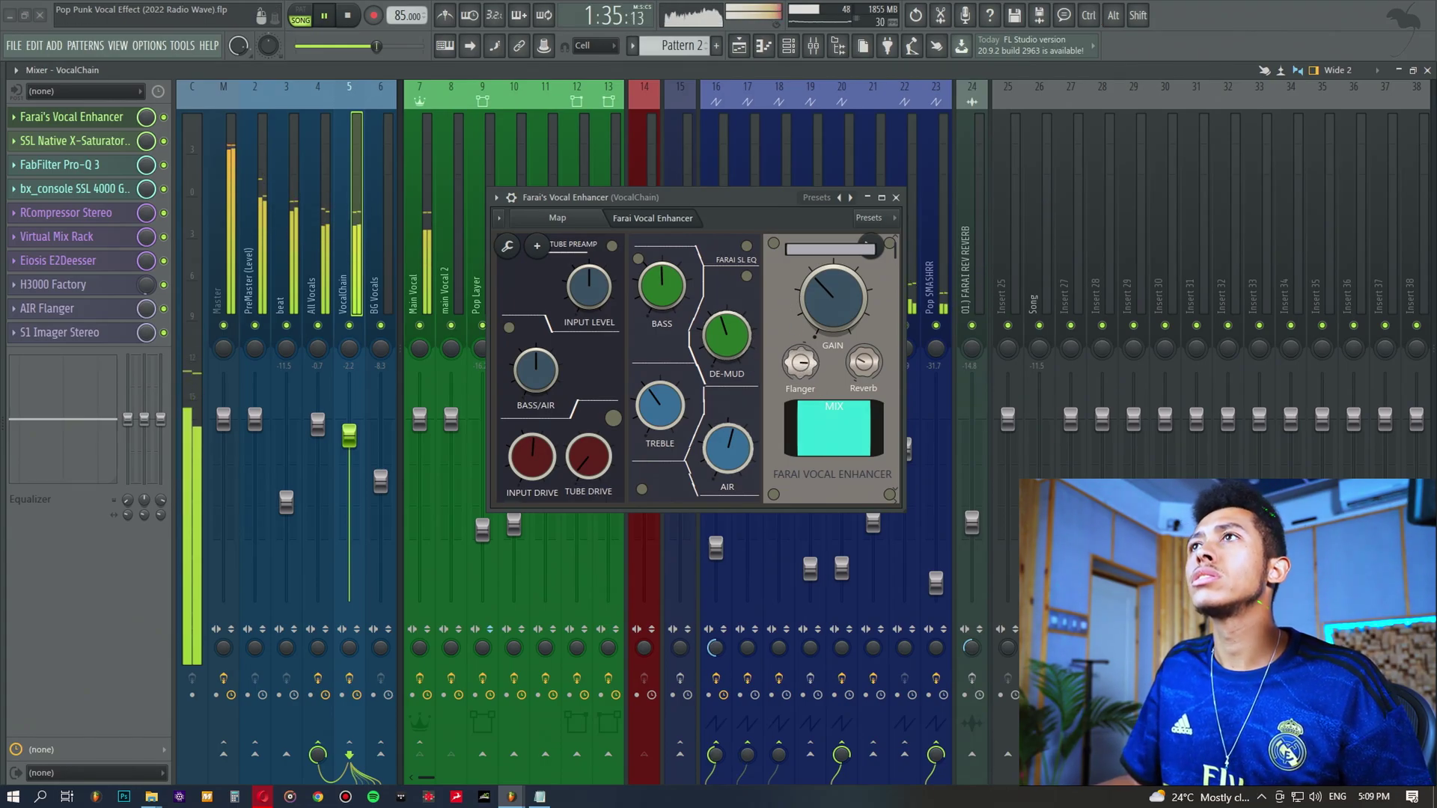
End the 0% Flanger audition, restore 16%, and nudge the window down-left
right_click(800, 362)
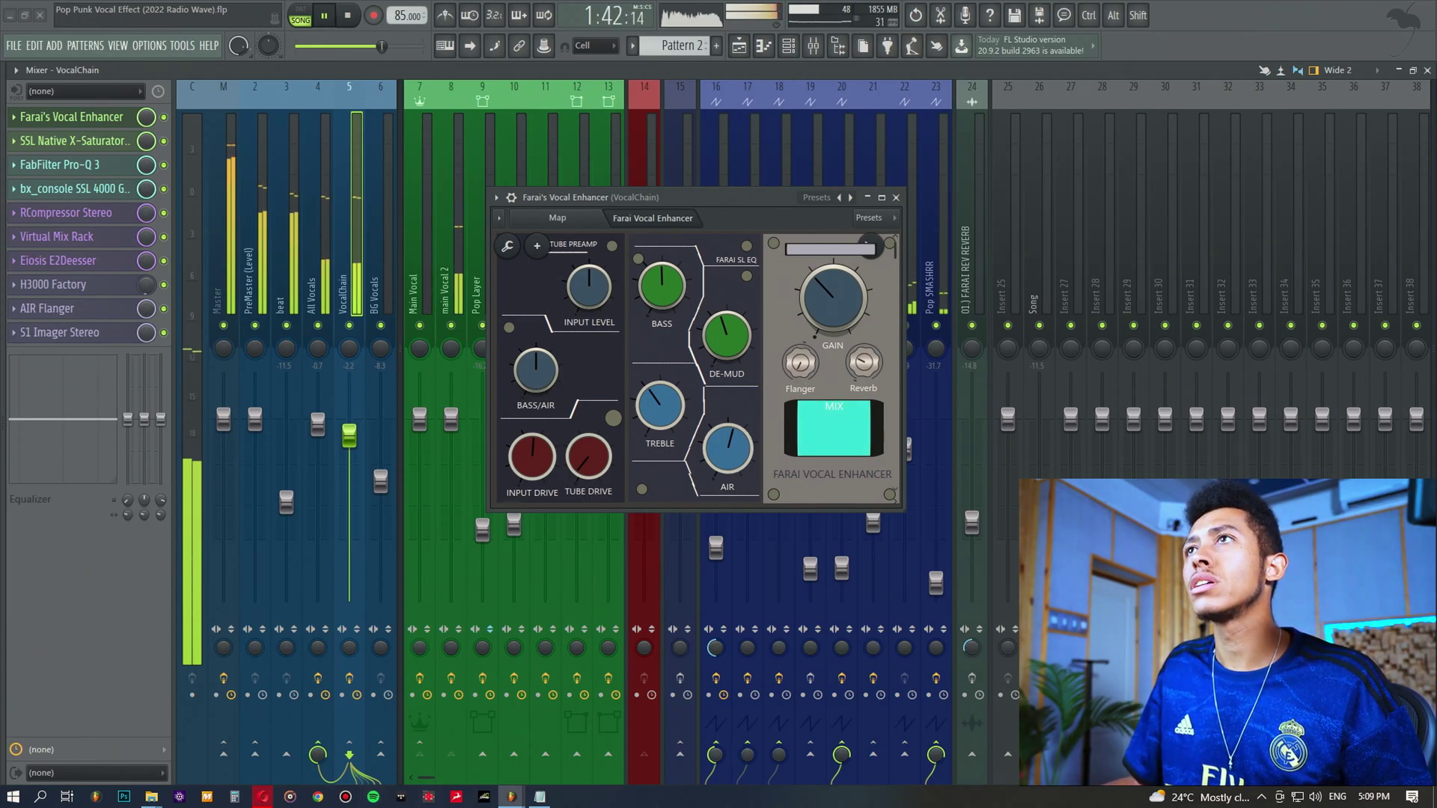
key(space)
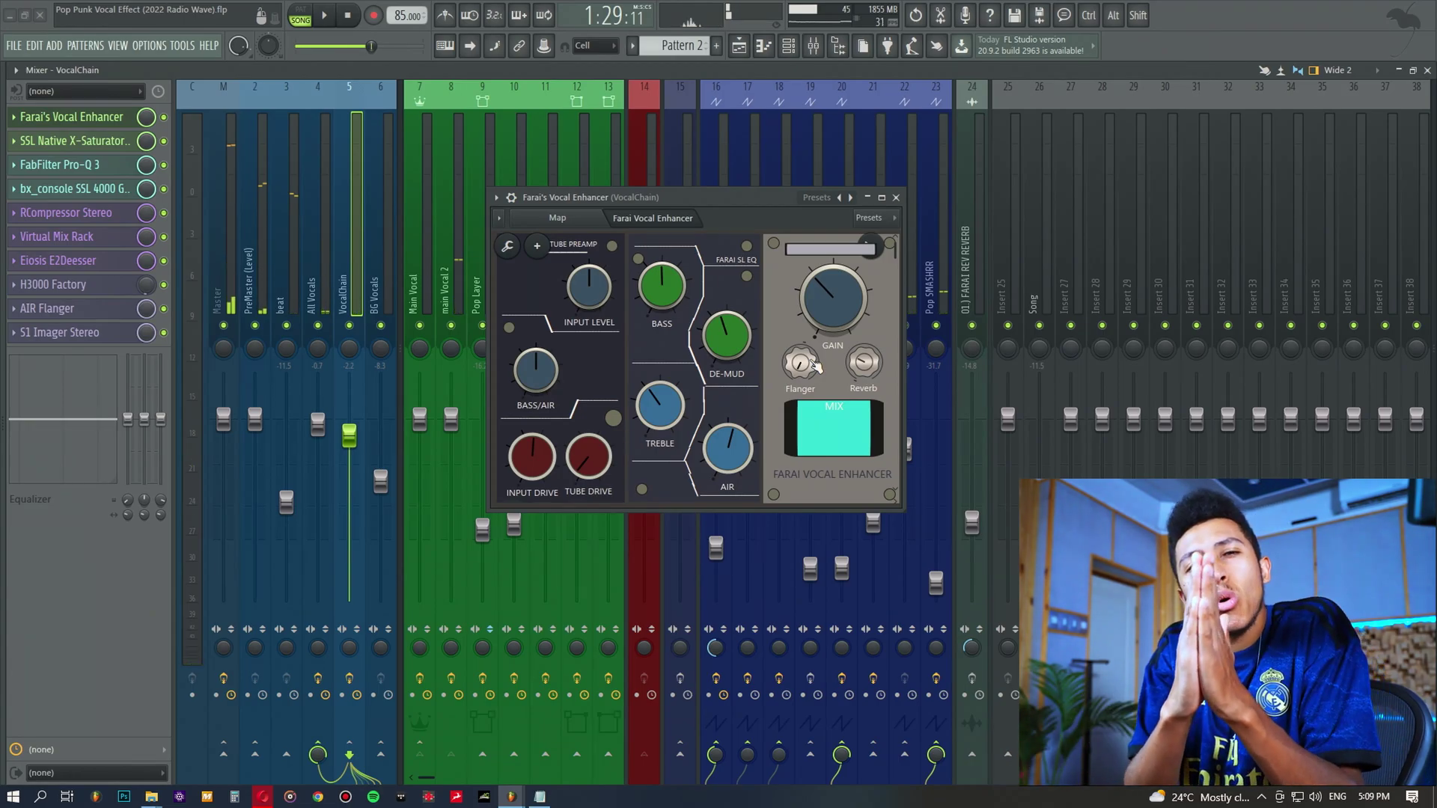
right_click(814, 364)
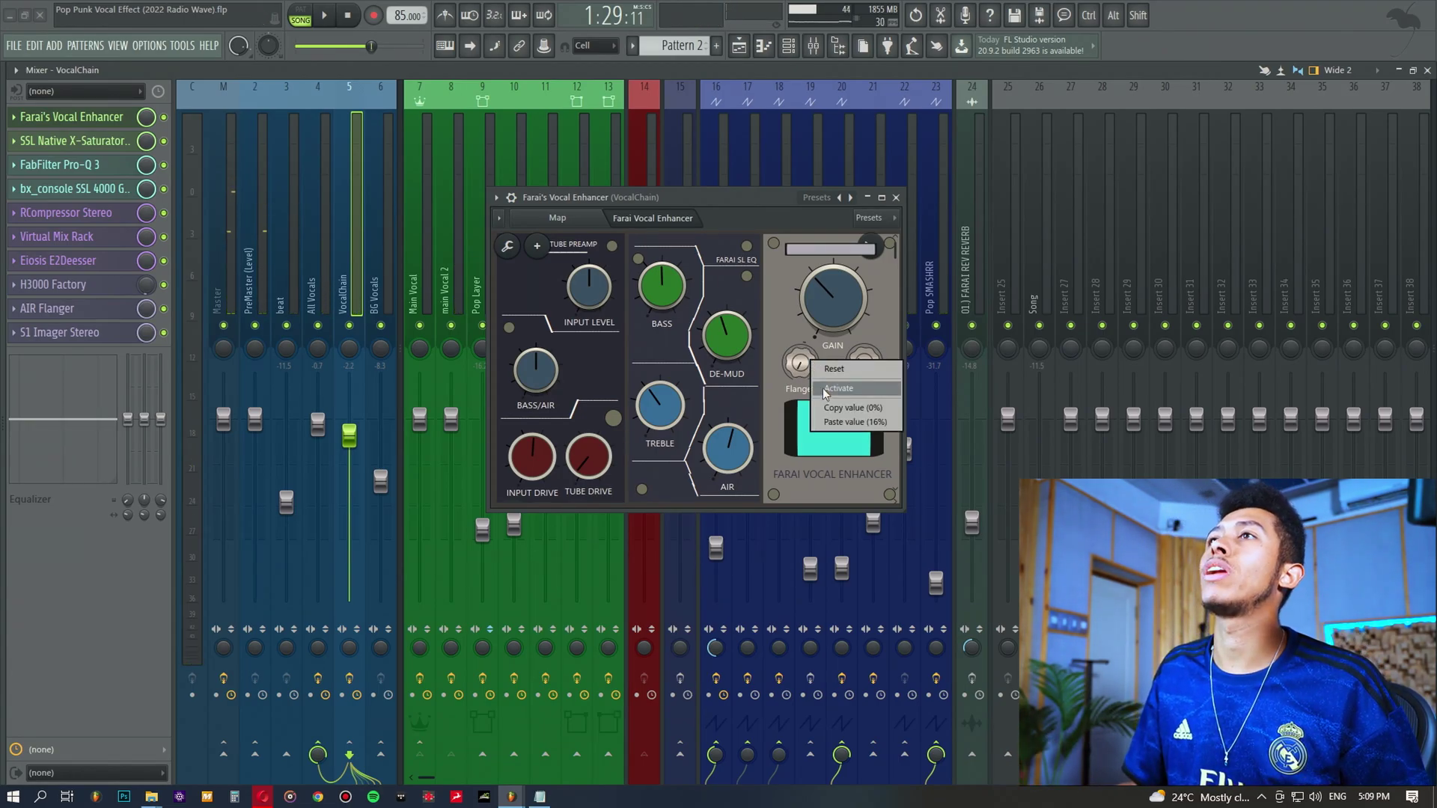
click(831, 421)
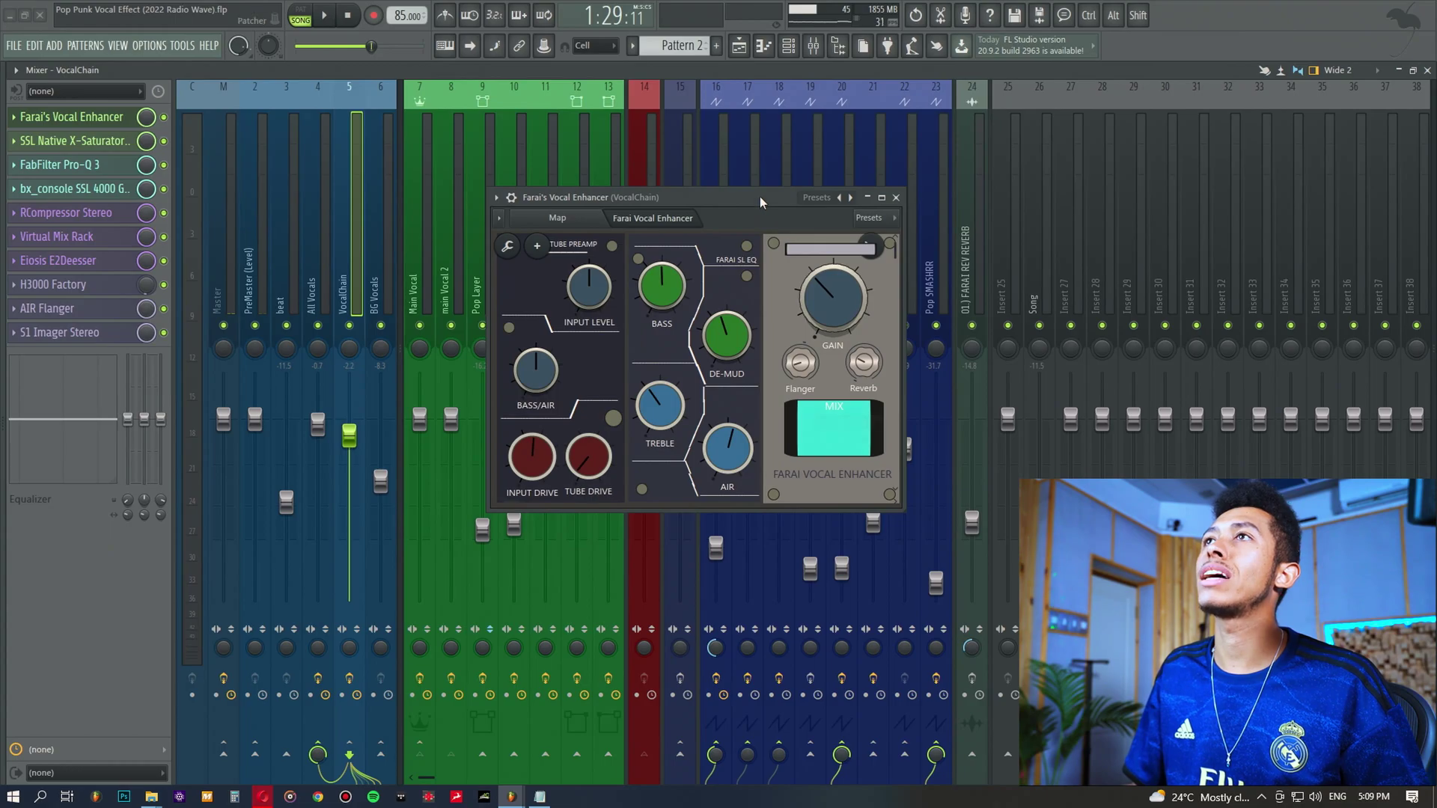
drag(761, 196, 754, 205)
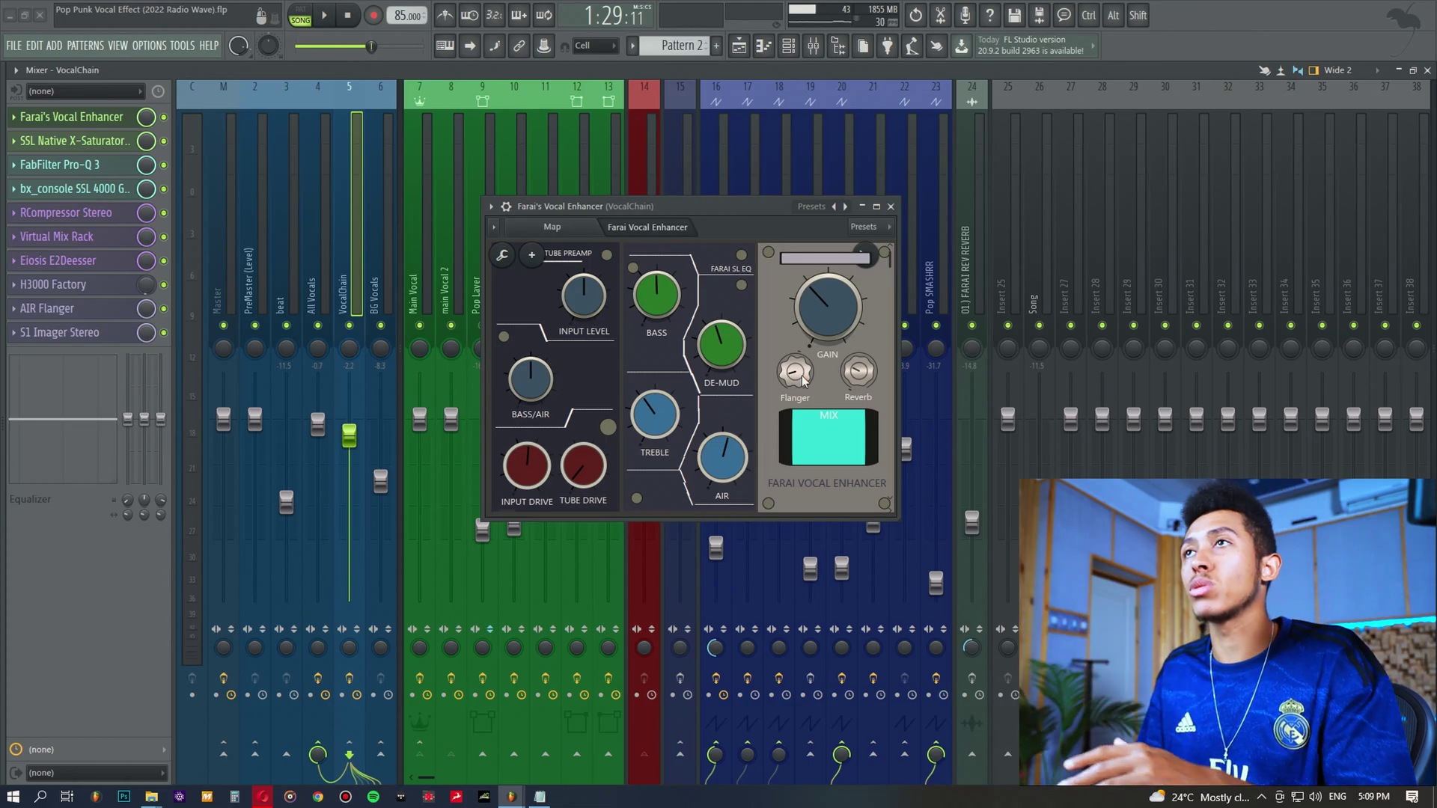
Move the enhancer window slightly left and copy the Reverb's 30% value
drag(733, 215, 713, 215)
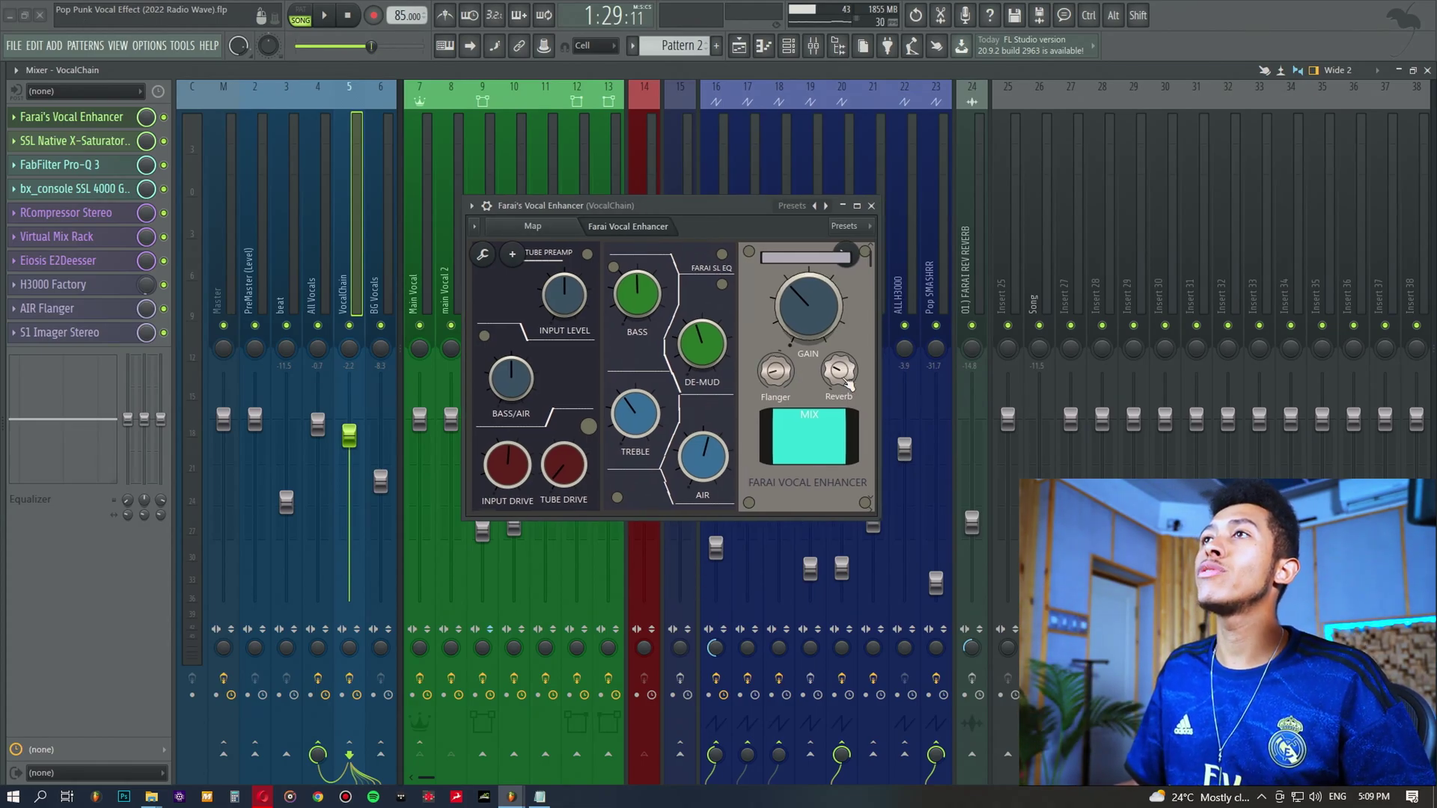
right_click(843, 380)
click(876, 426)
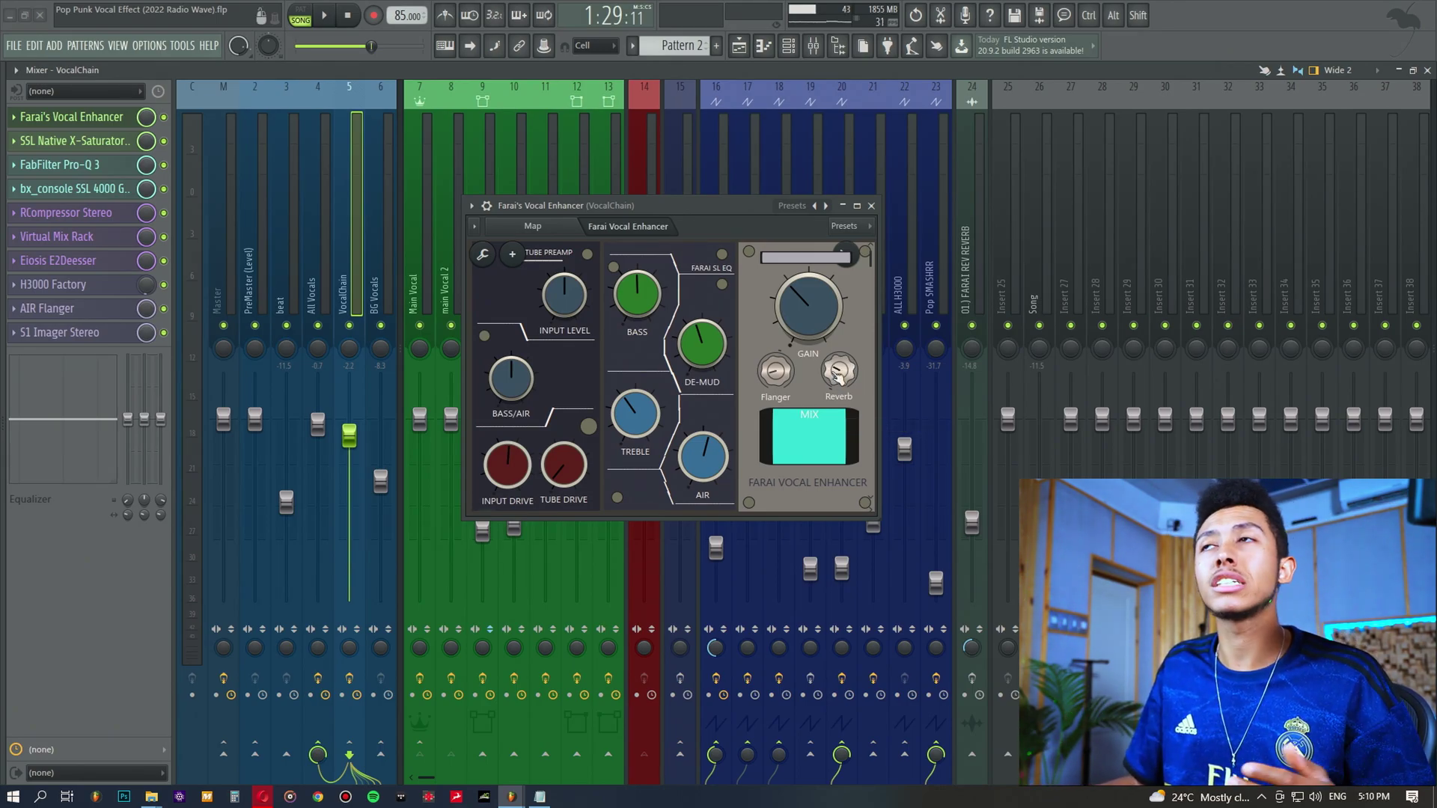
right_click(838, 377)
click(861, 424)
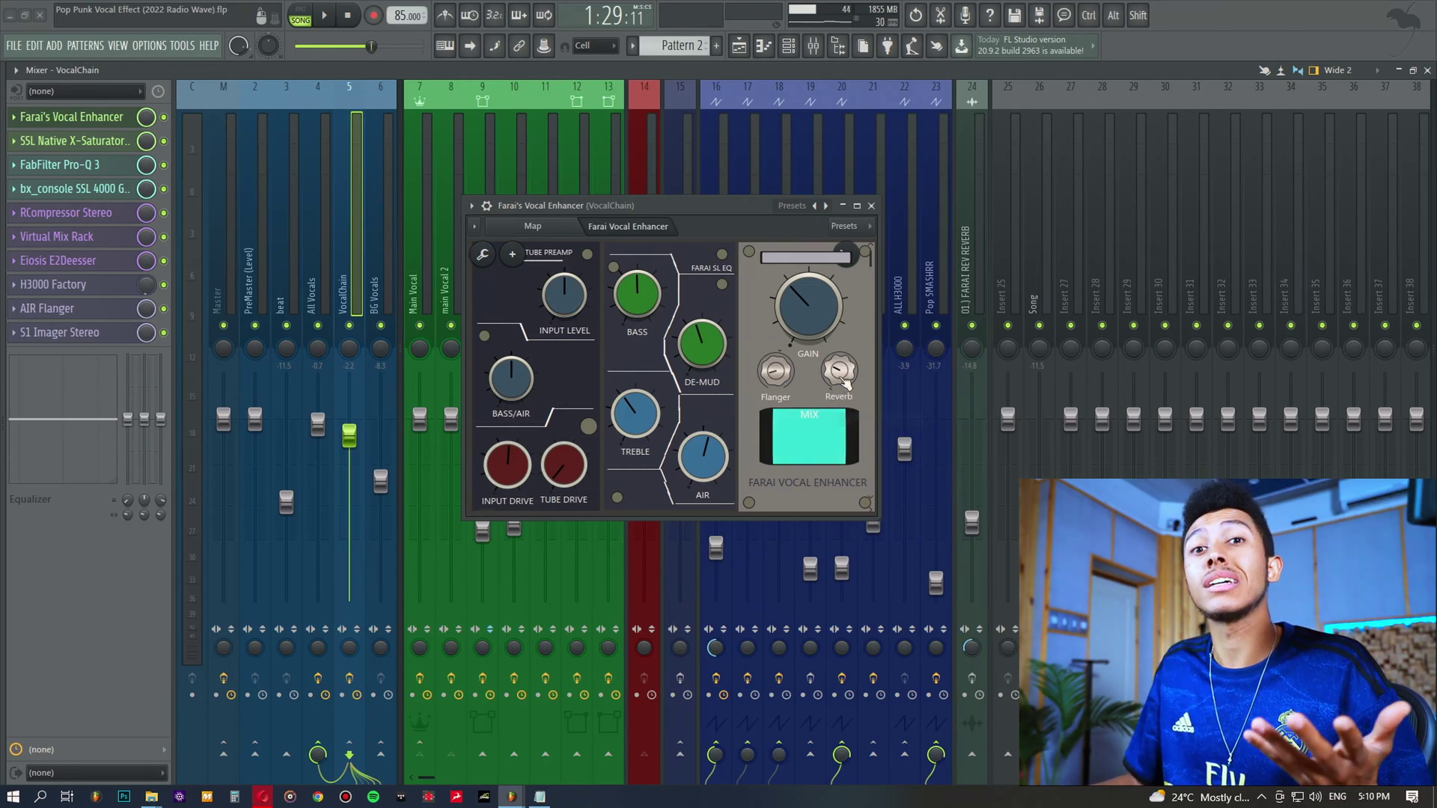
Audition Reverb raised to 79% on the vocal, then paste back 30%
key(space)
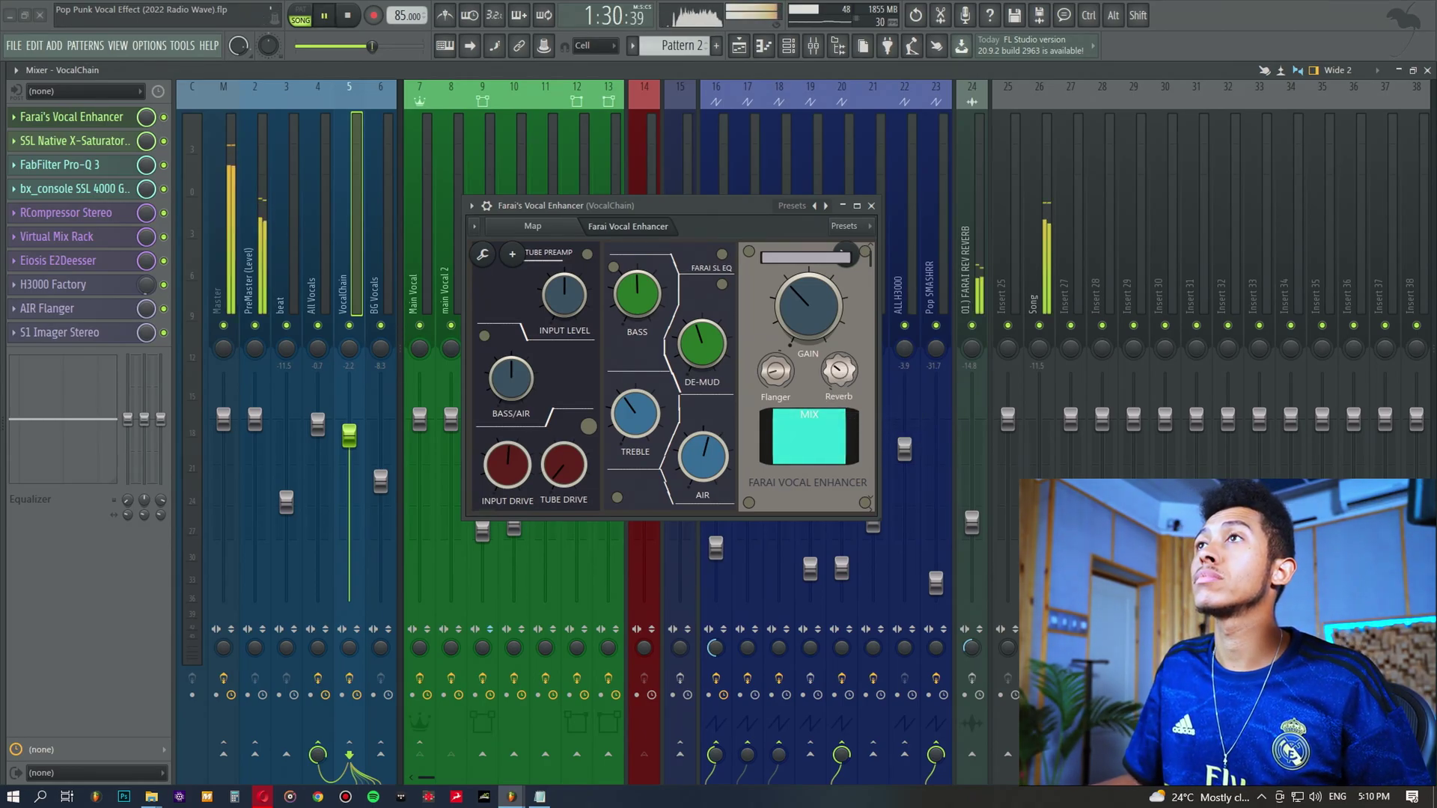
drag(840, 372, 845, 382)
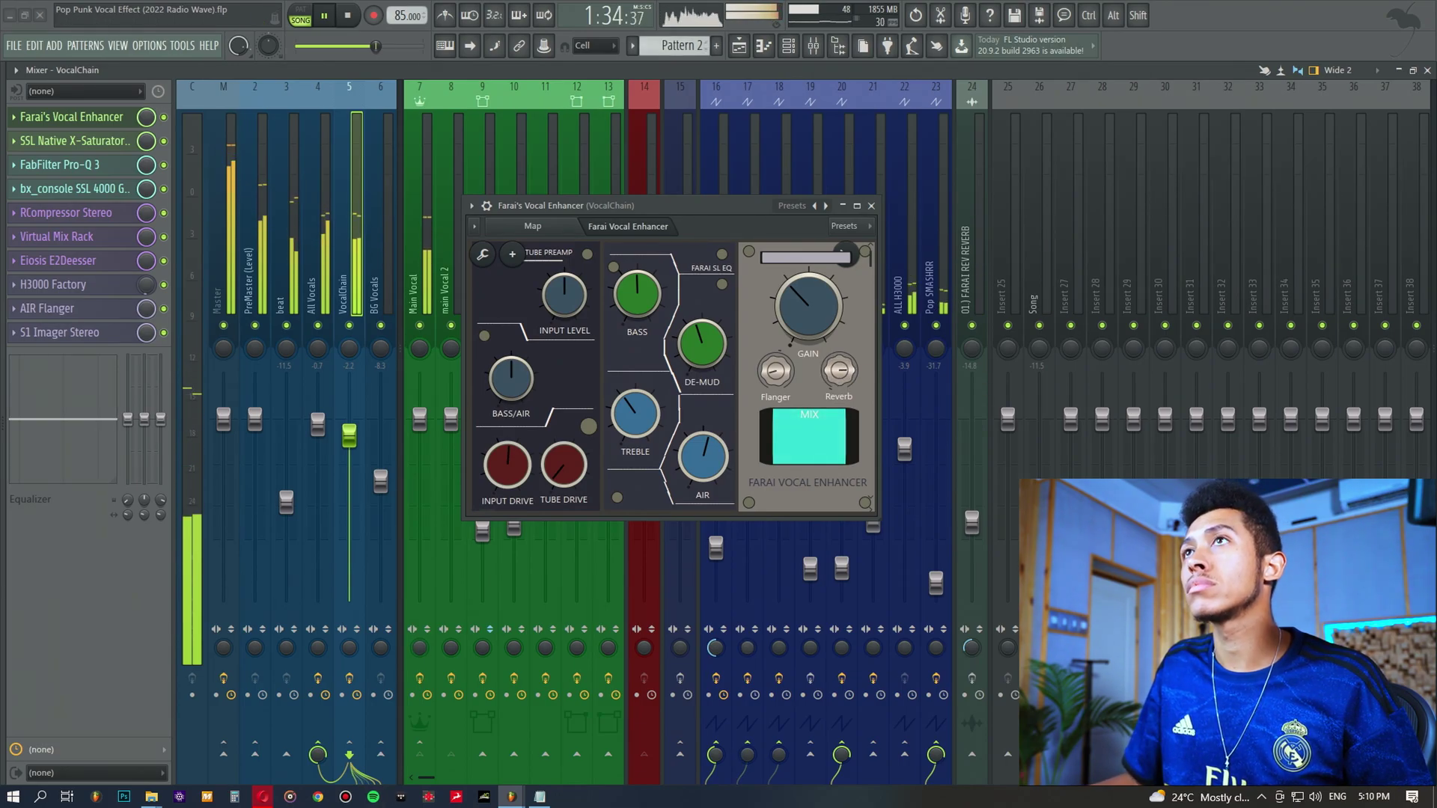
key(space)
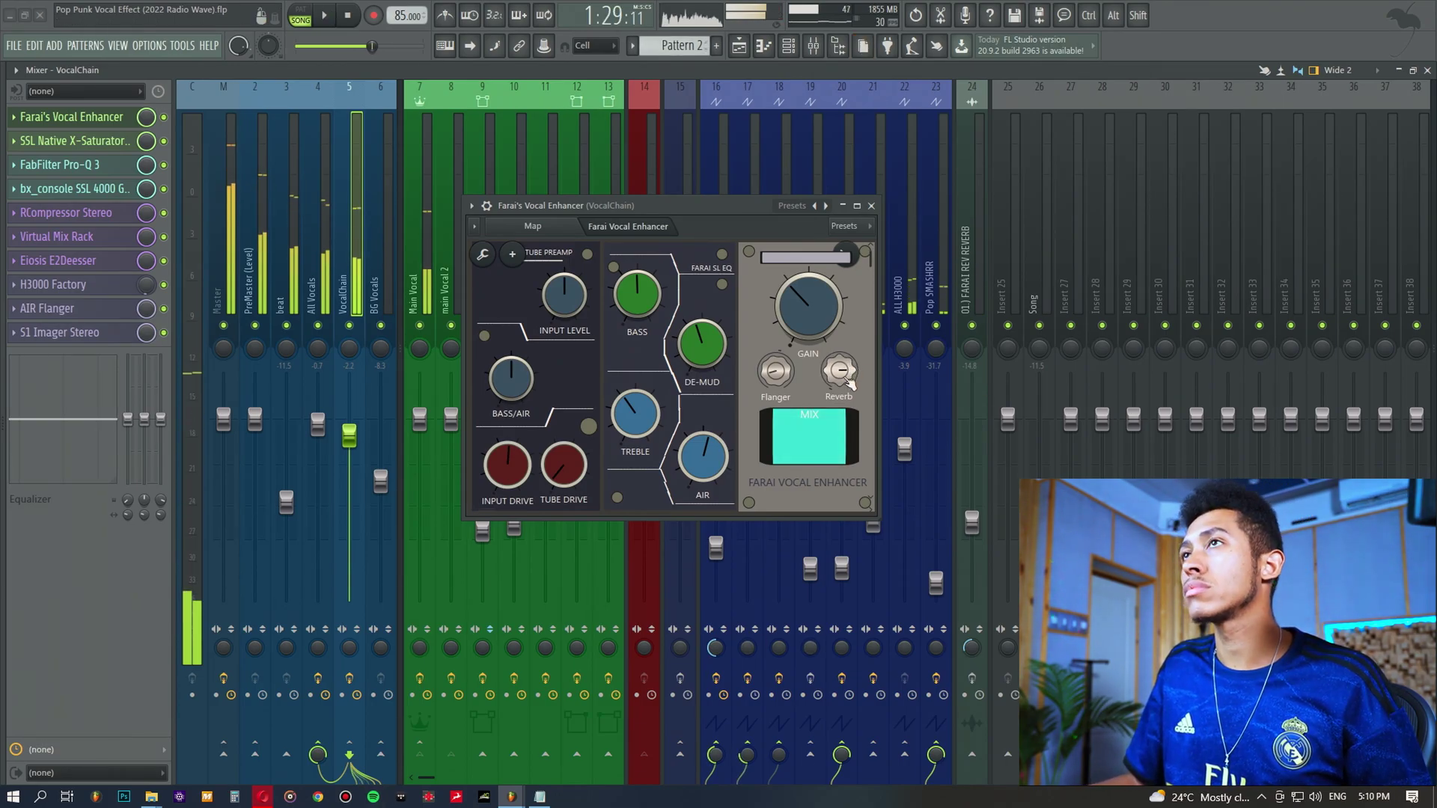
right_click(844, 372)
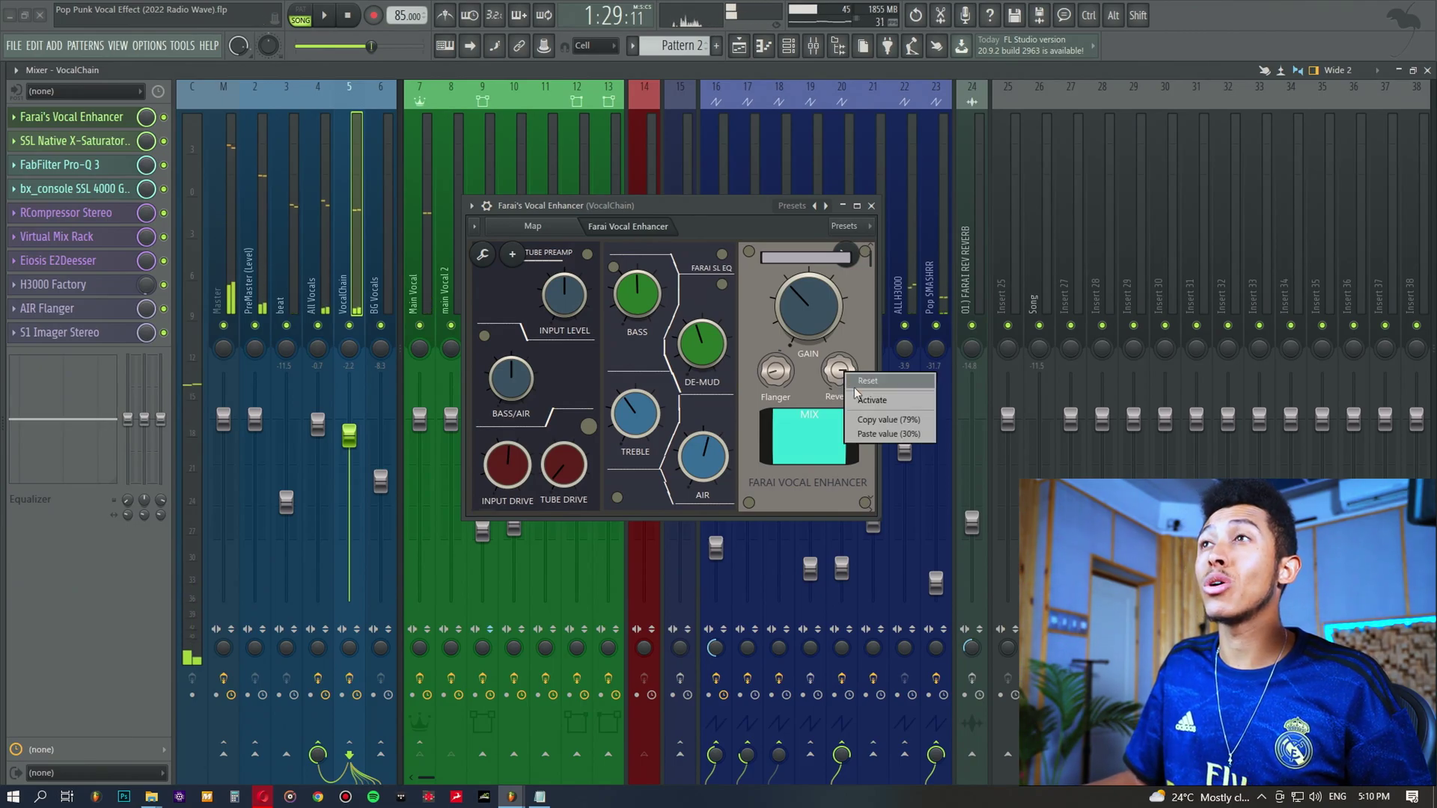
click(882, 435)
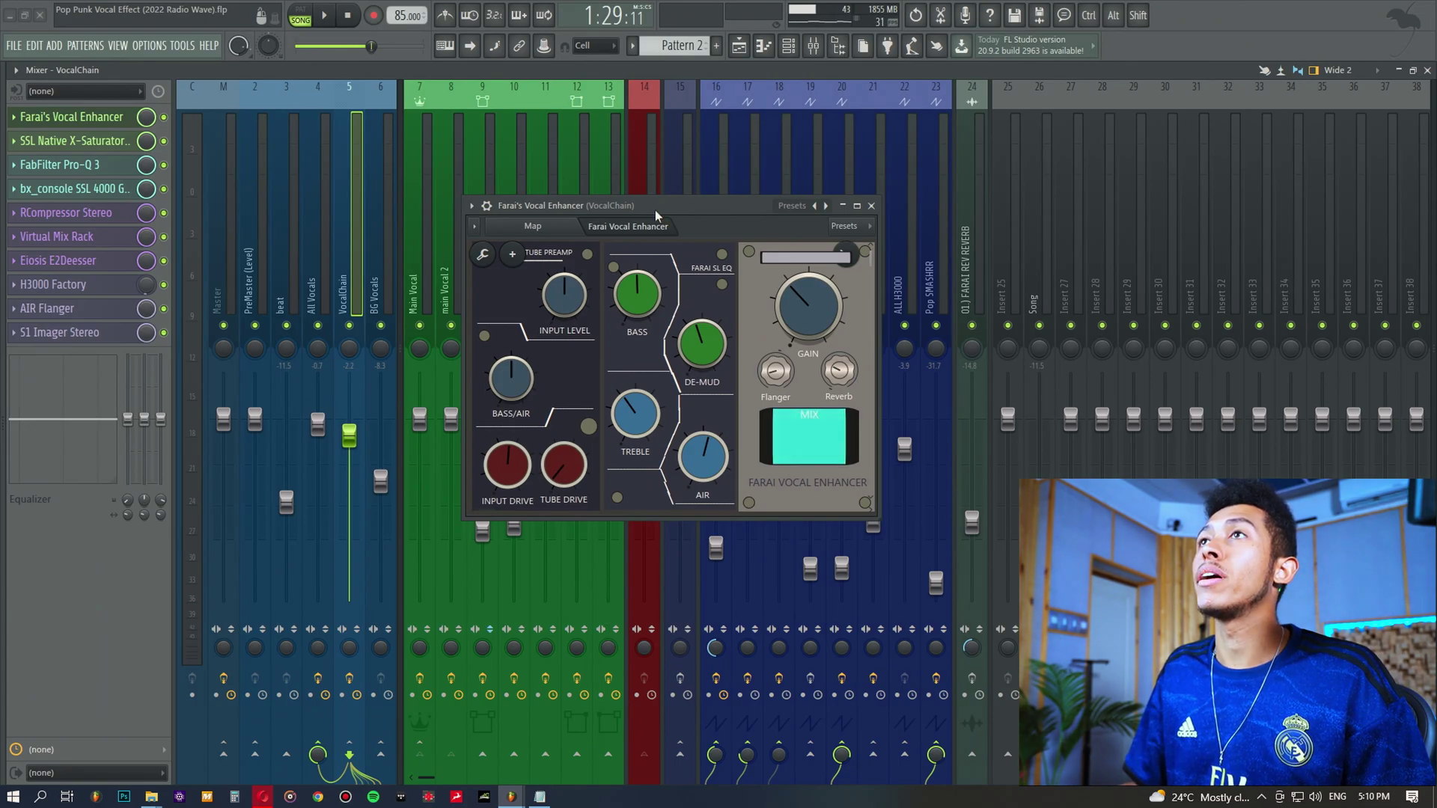
Reposition the enhancer window and set TUBE DRIVE to a new amount
drag(643, 202, 677, 196)
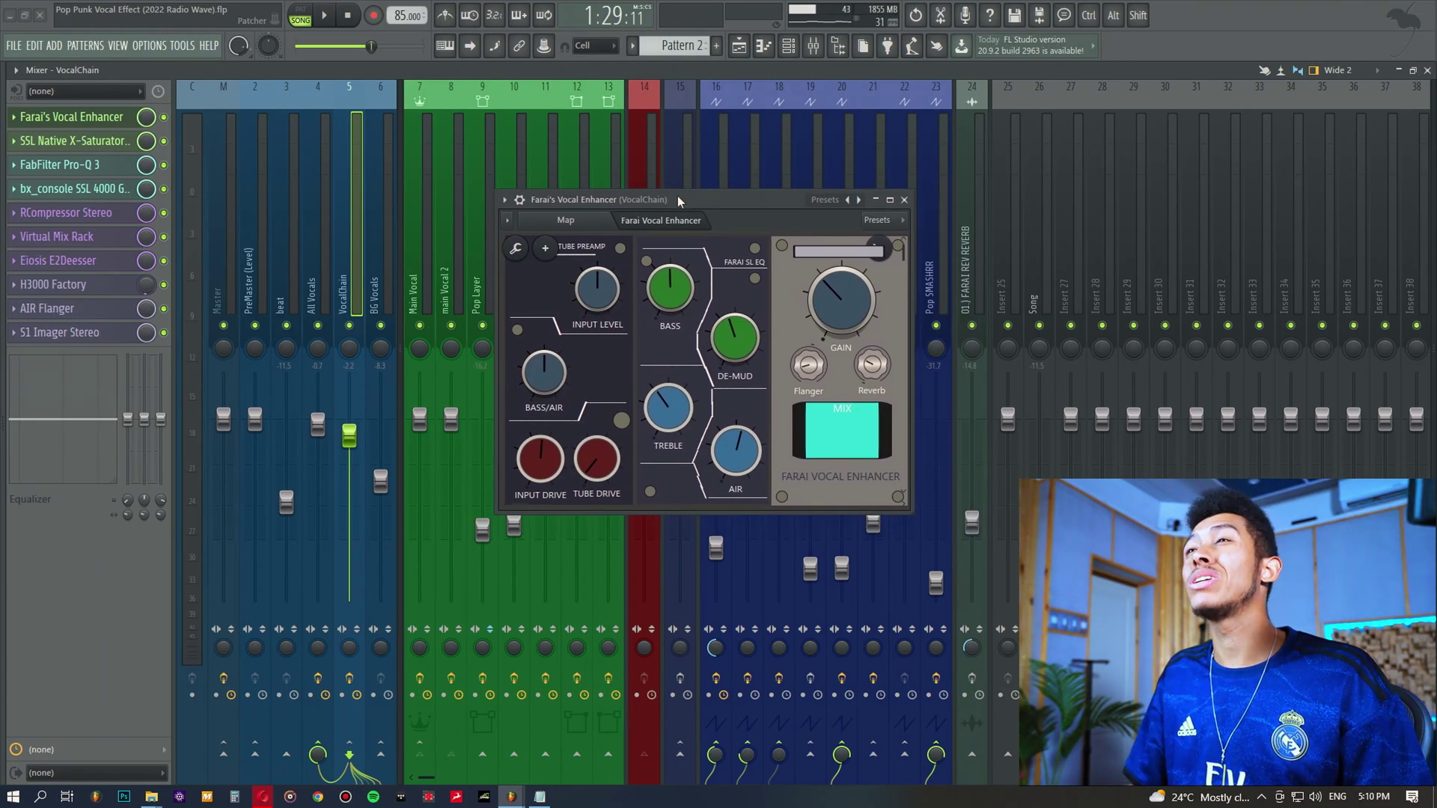
drag(677, 195, 647, 242)
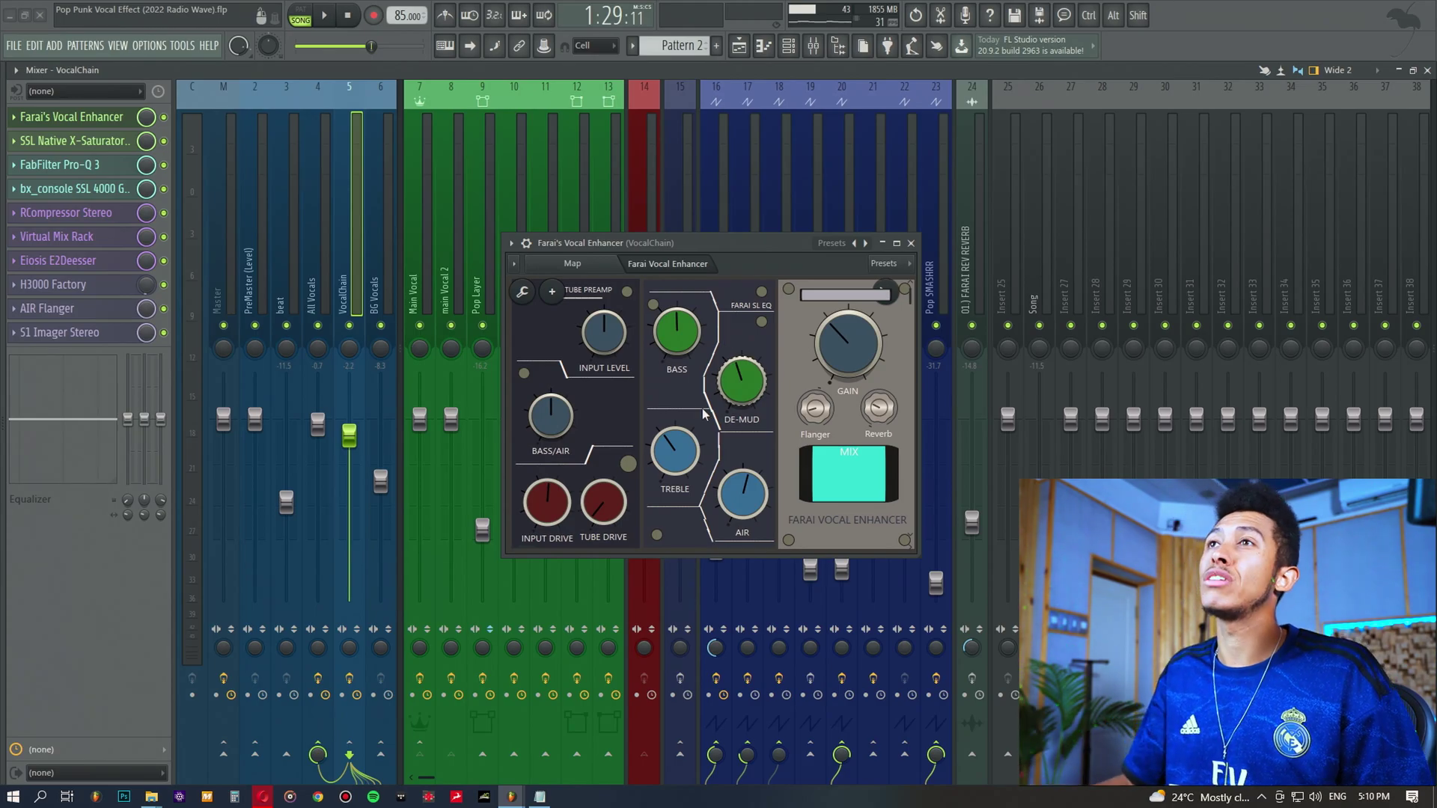
drag(603, 511, 624, 488)
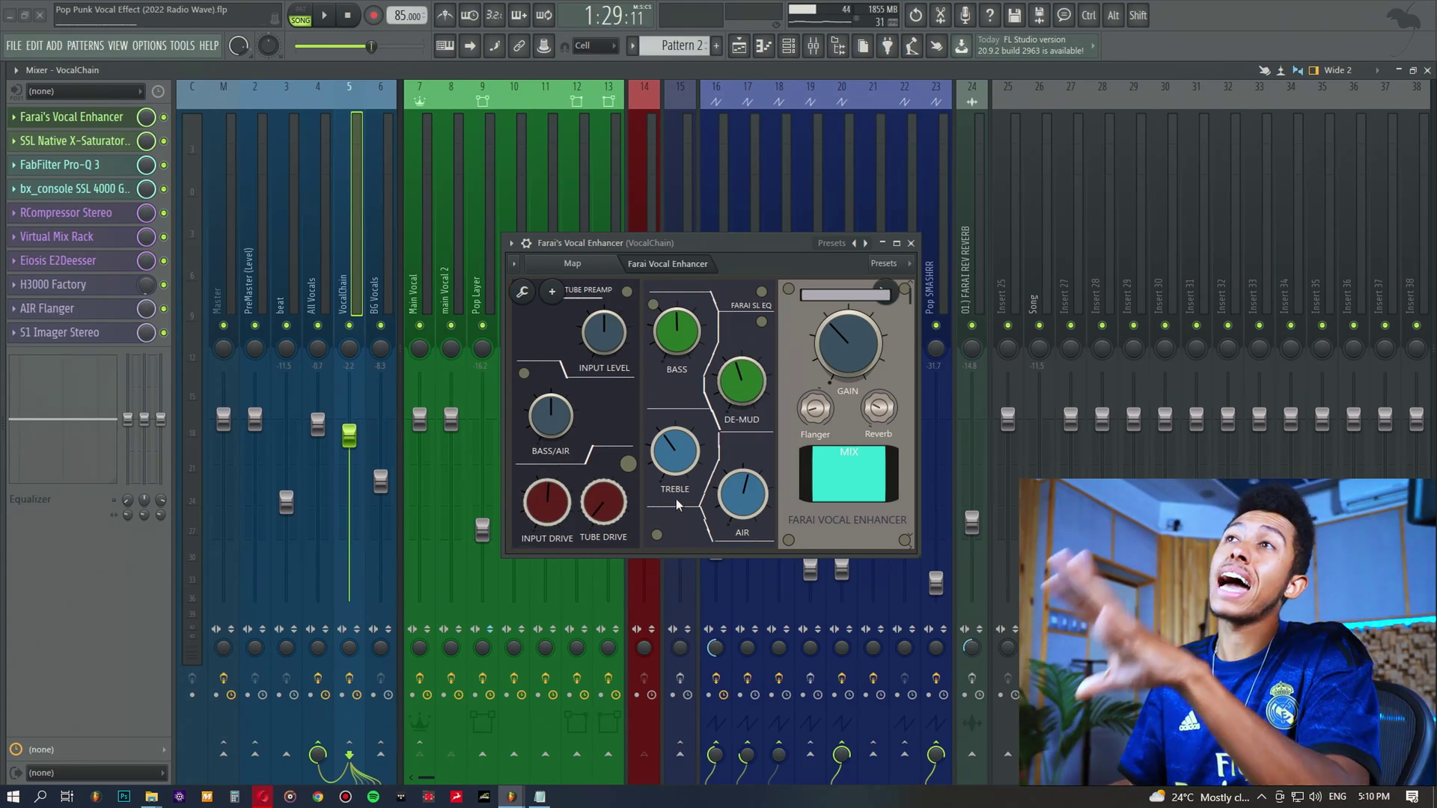
drag(676, 248, 671, 228)
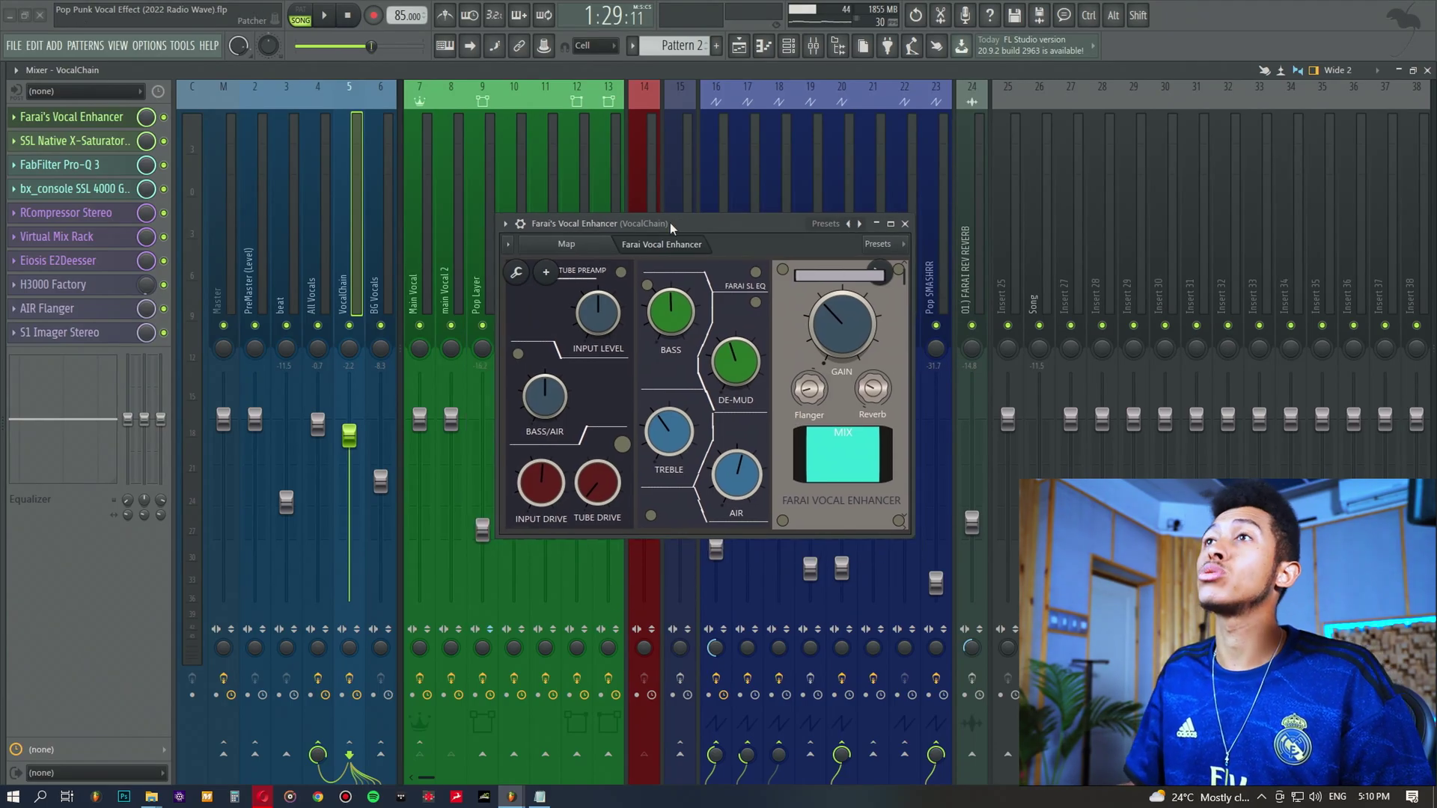